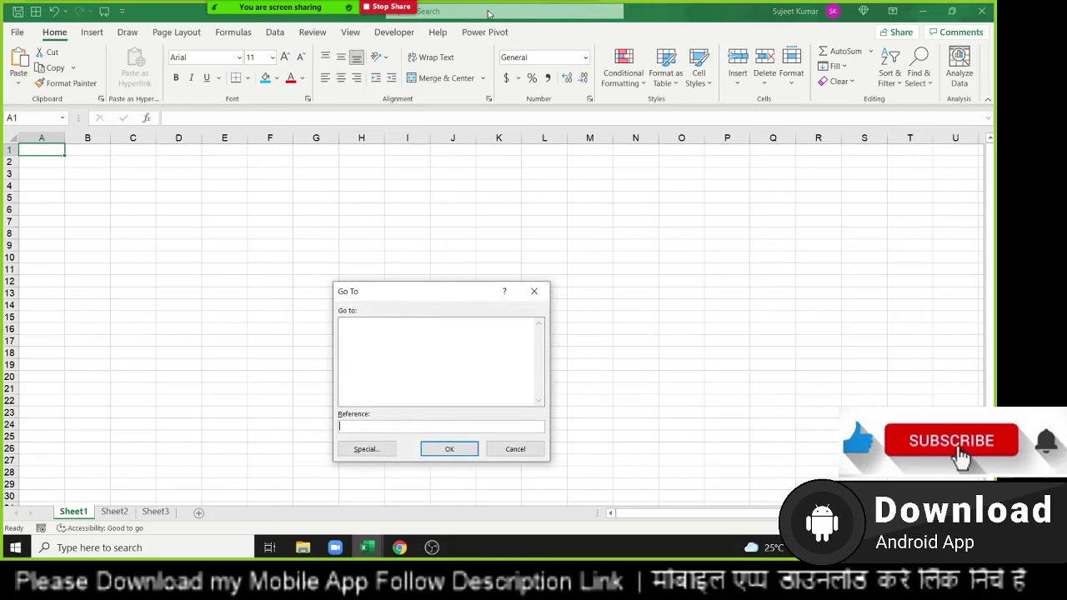
- Dismiss the Go To prompt and zoom the blank sheet to about 230%
key("Escape")
scroll(258, 272, "up", 1, "ctrl")
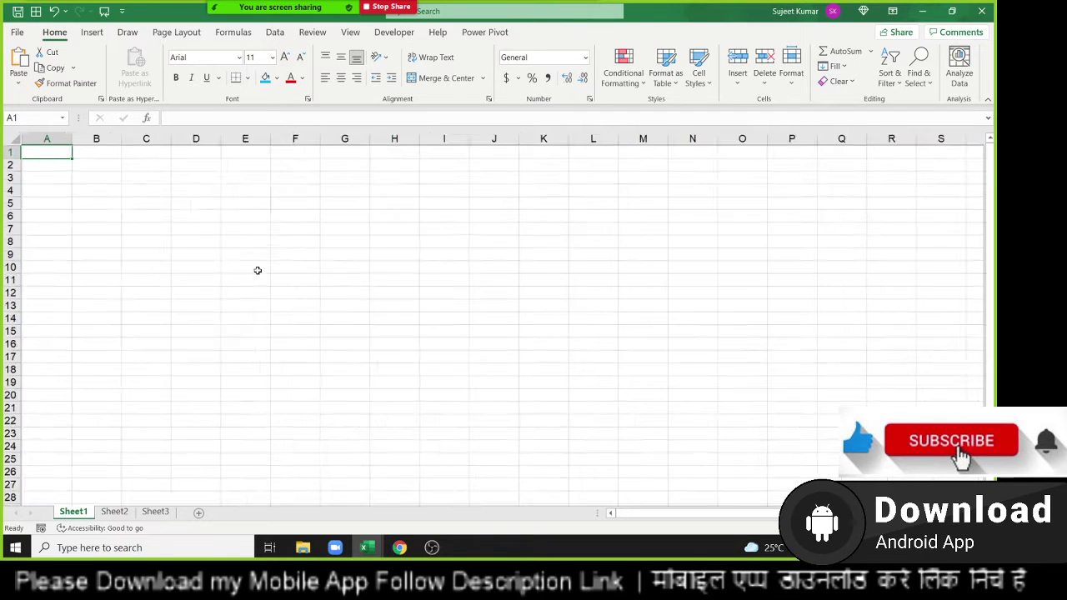
scroll(258, 272, "up", 3, "ctrl")
scroll(258, 272, "up", 2, "ctrl")
scroll(257, 271, "up", 1, "ctrl")
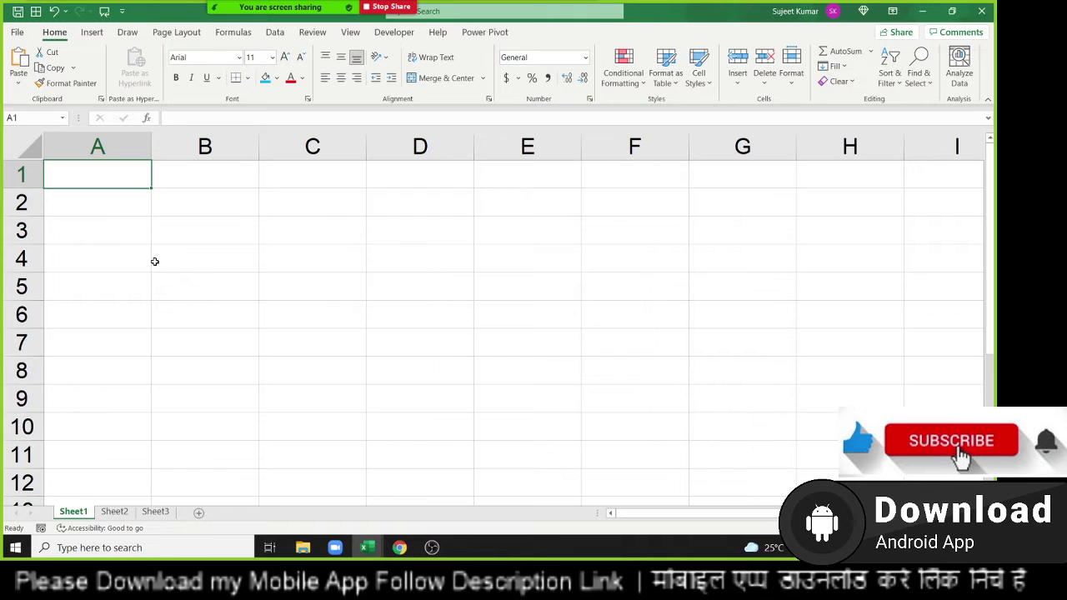
- Enter 10TH in cell B2
key("Down")
key("Right")
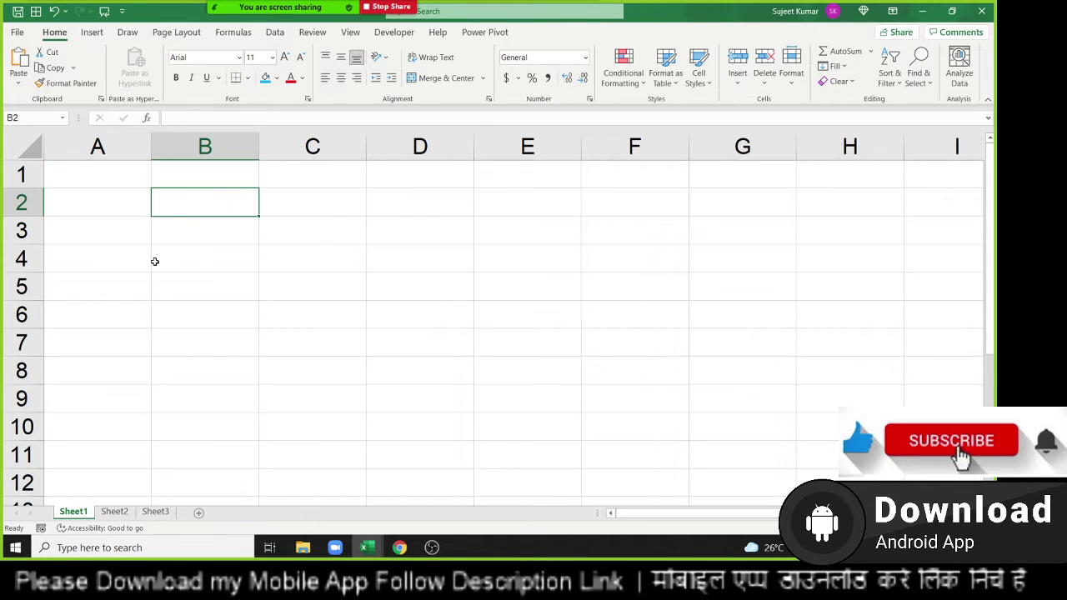
type("10")
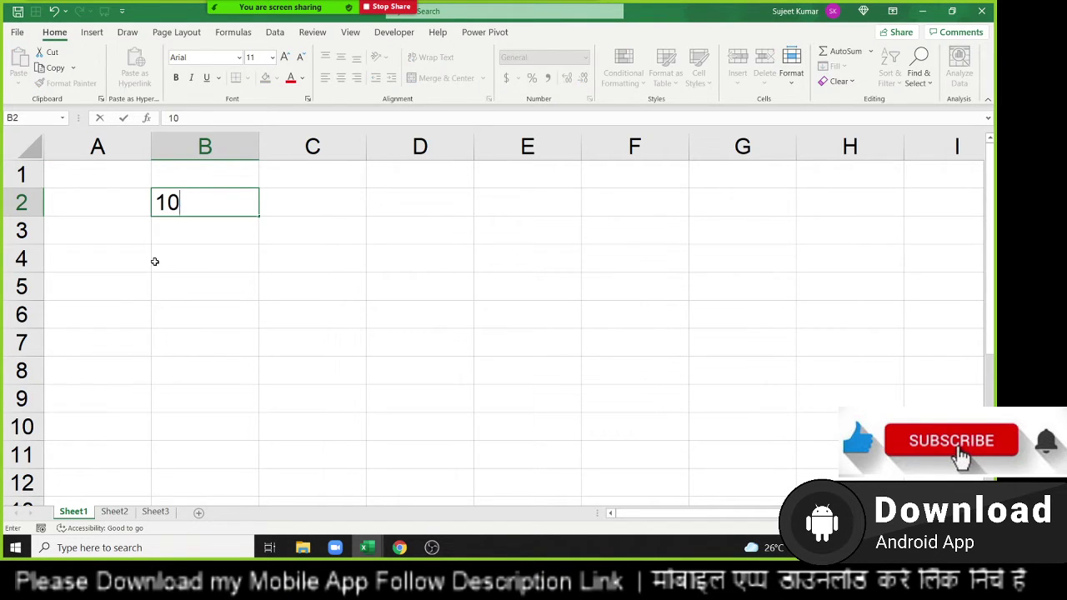
type("TH")
key("Return")
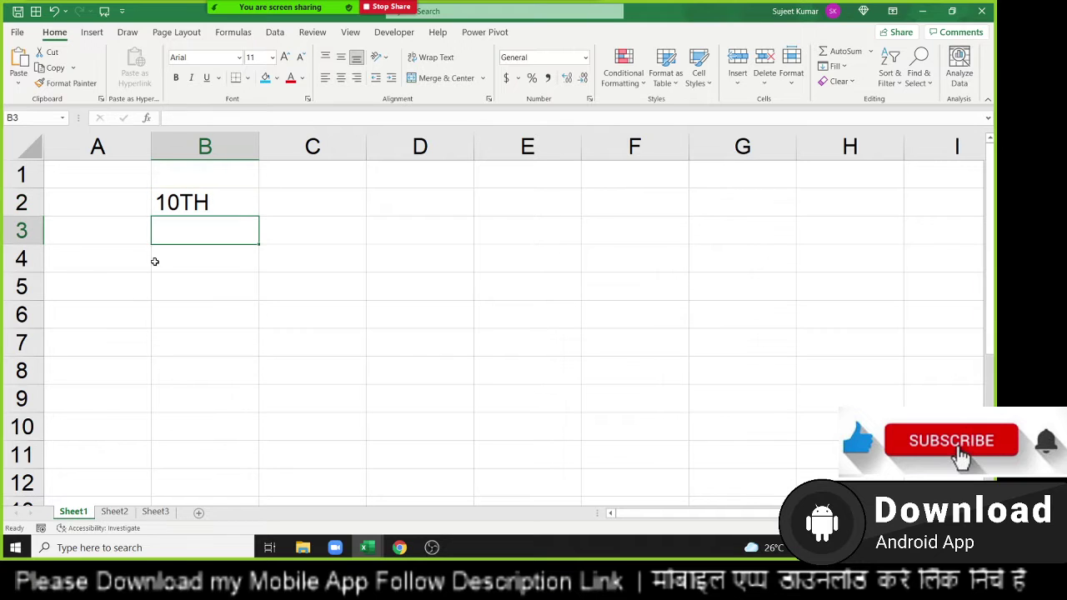
key("Up")
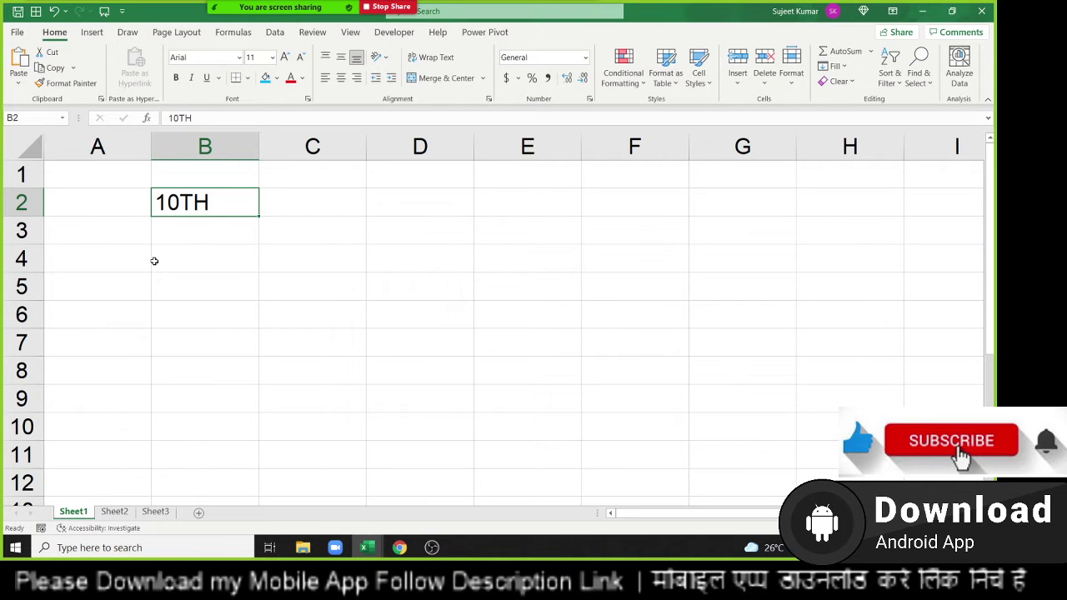
- Format the letters TH in B2 as superscript
double_click(212, 203)
key("Left")
key("Left")
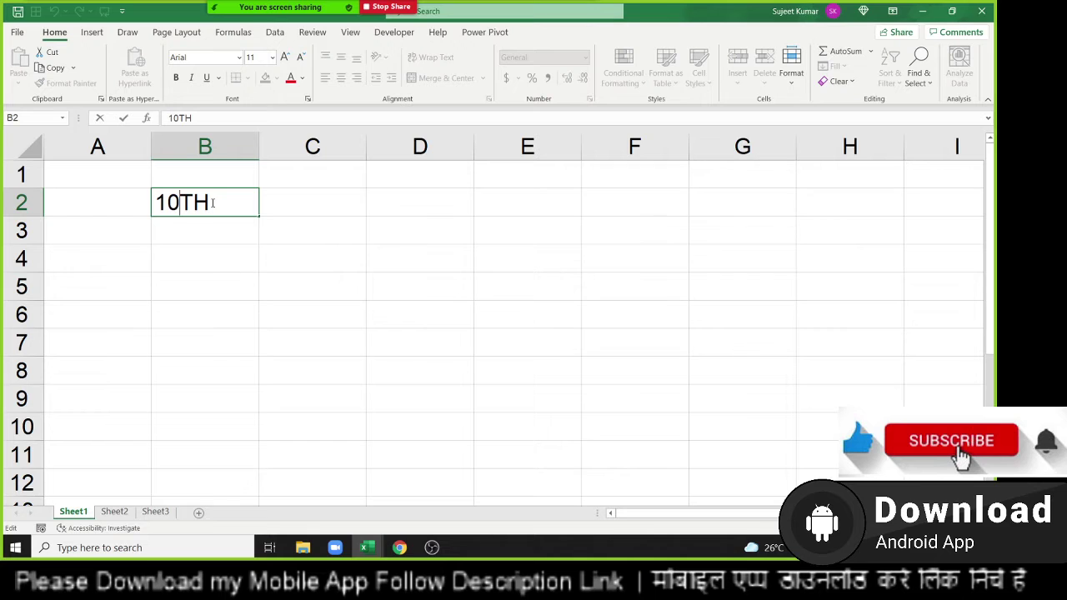
key("shift+Right")
key("shift+Right")
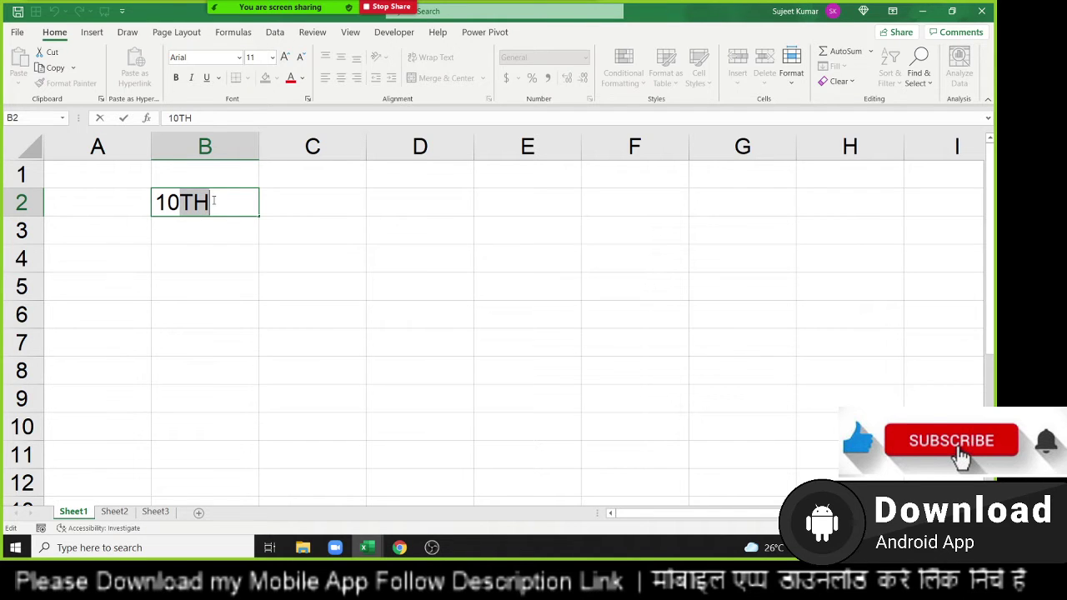
left_click(309, 101)
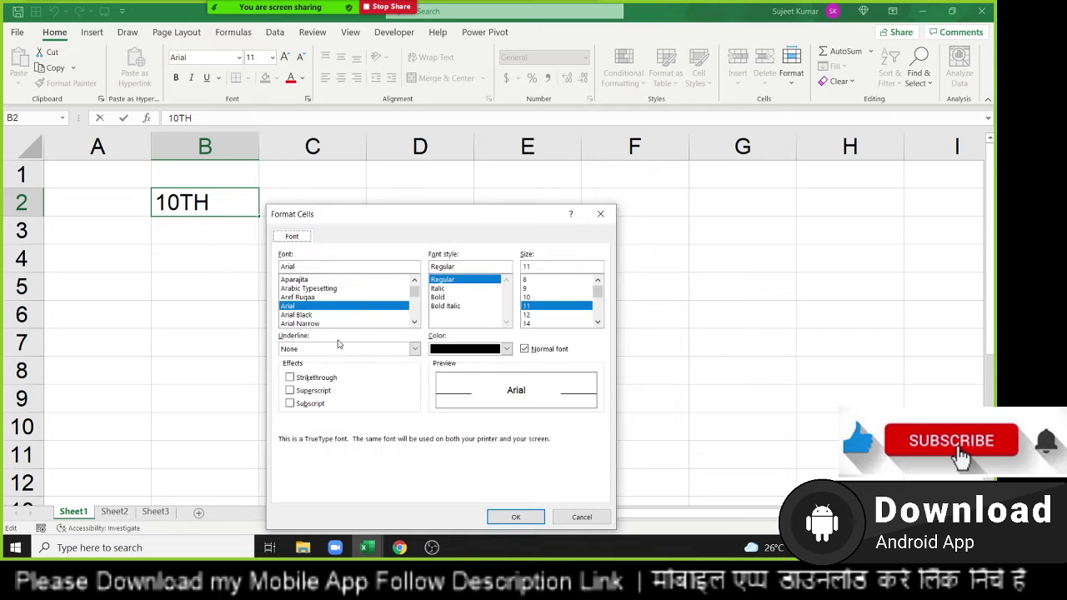
left_click(319, 391)
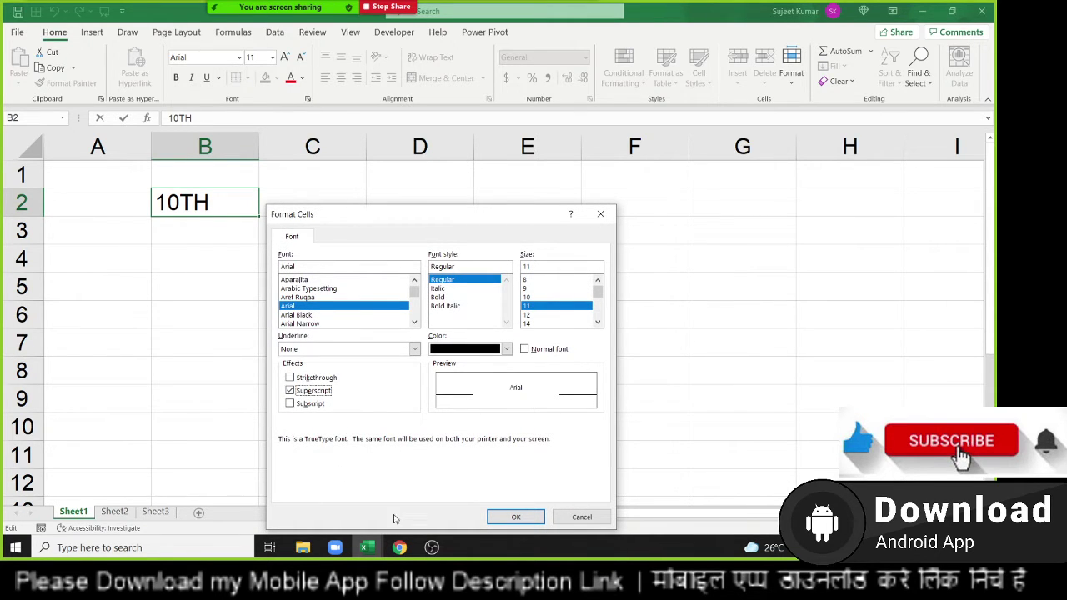
left_click(500, 521)
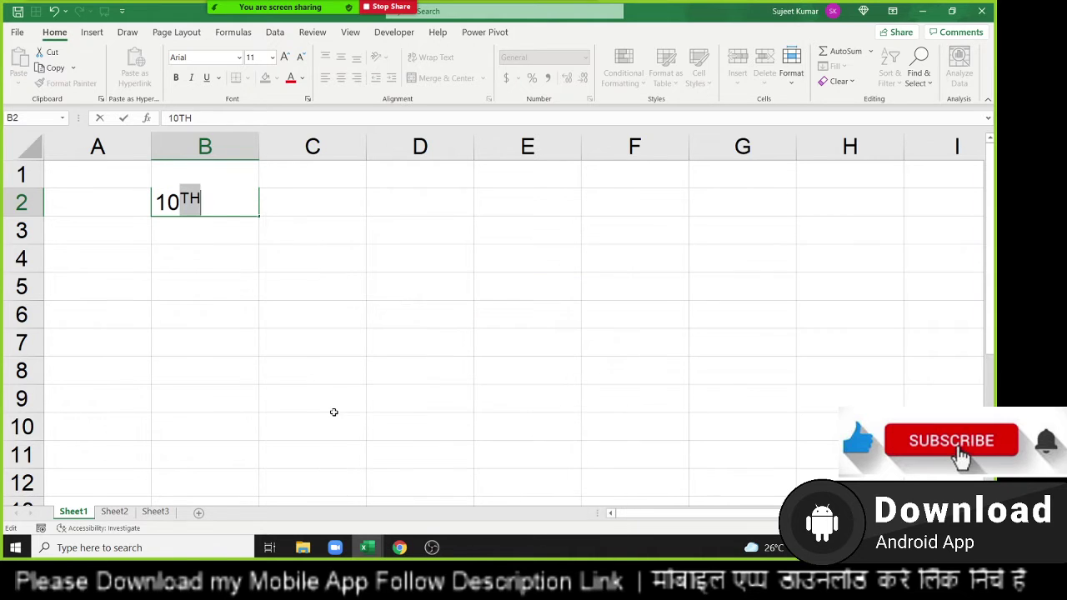
left_click(251, 298)
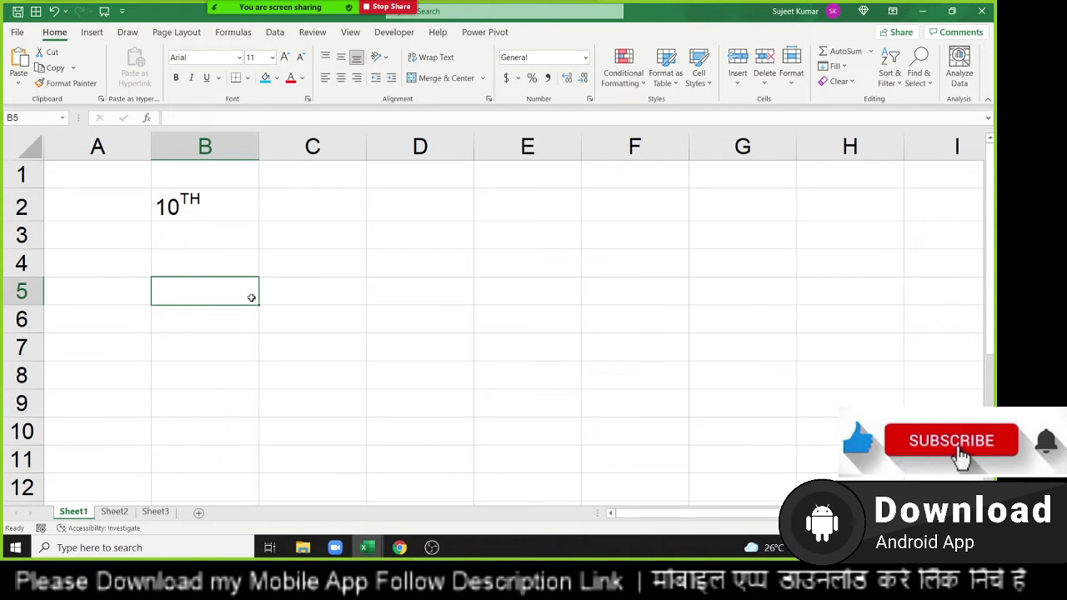
- Enter the number 102 in cell B3
left_click(202, 238)
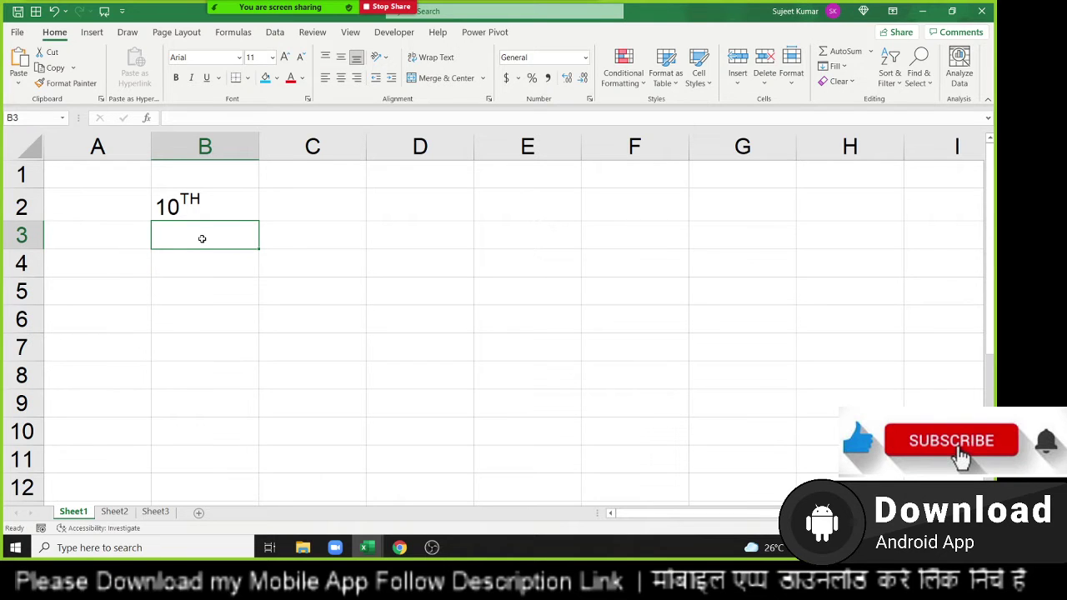
double_click(202, 238)
type("102")
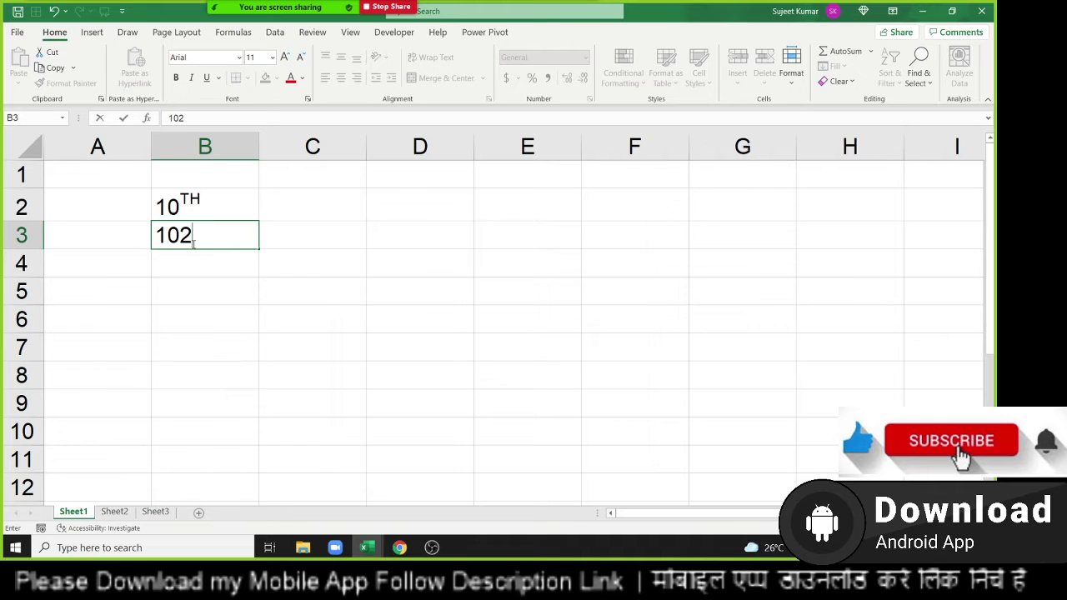
key("Left")
left_click(192, 243)
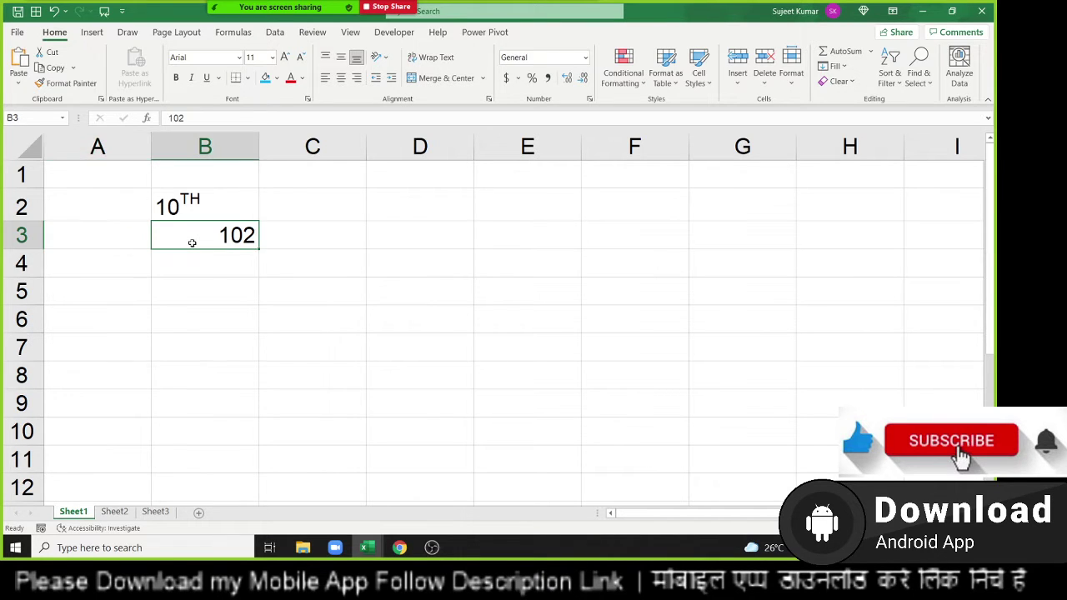
type("102")
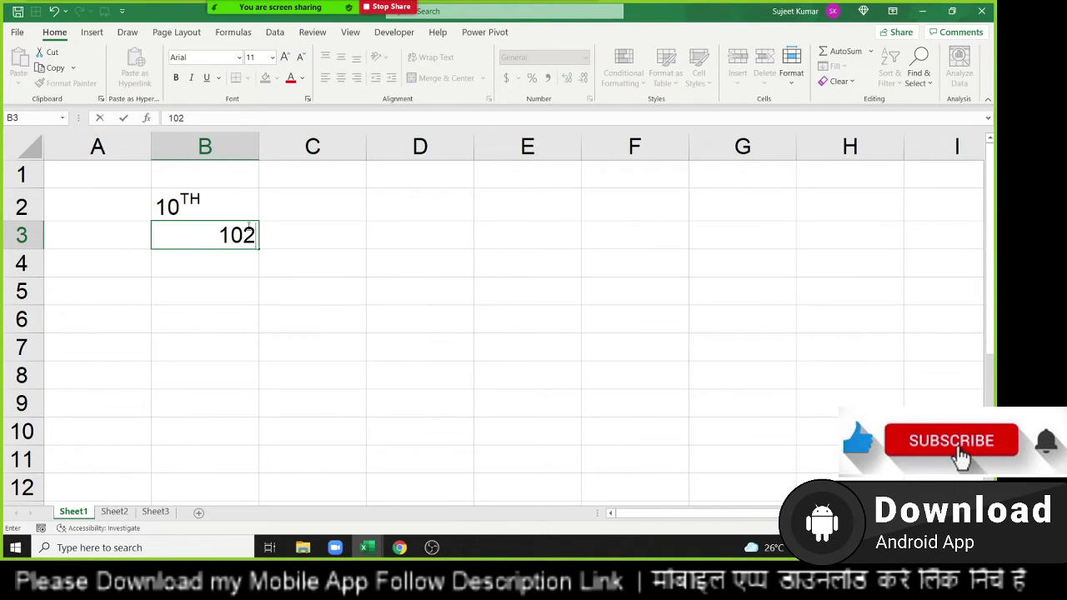
- Superscript the final 2 of 102 in B3 and commit it, which reverts to plain digits
left_click_drag(244, 234, 256, 234)
right_click(250, 231)
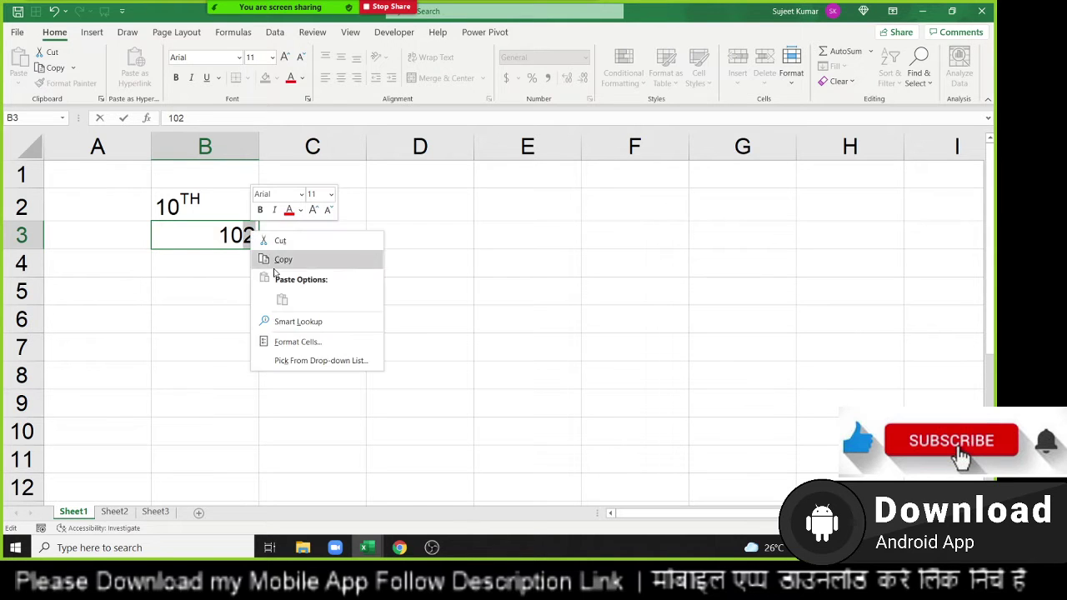
left_click(286, 342)
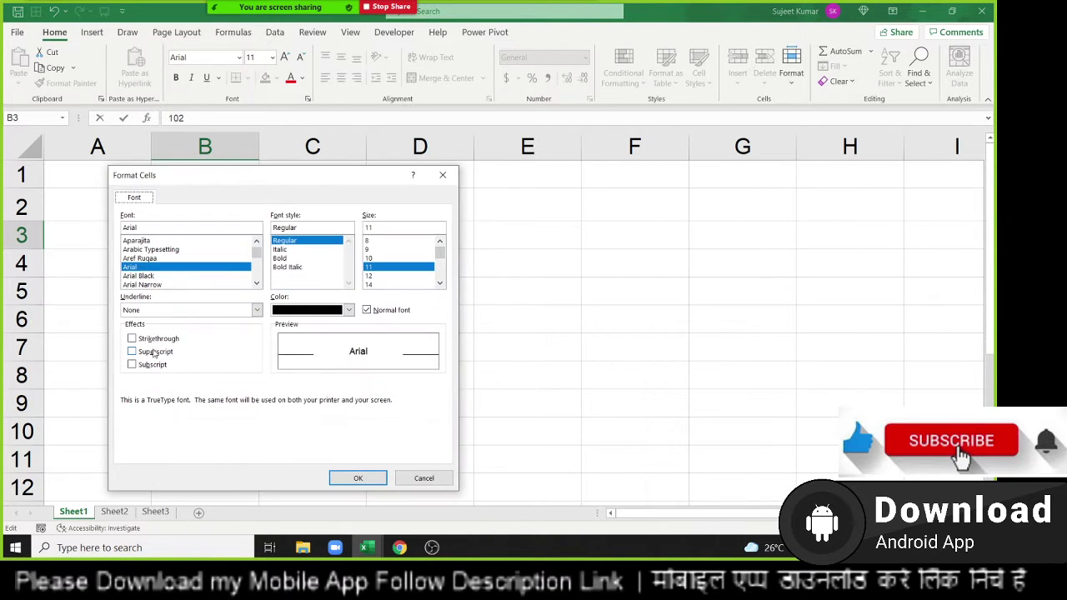
left_click(155, 351)
left_click(346, 473)
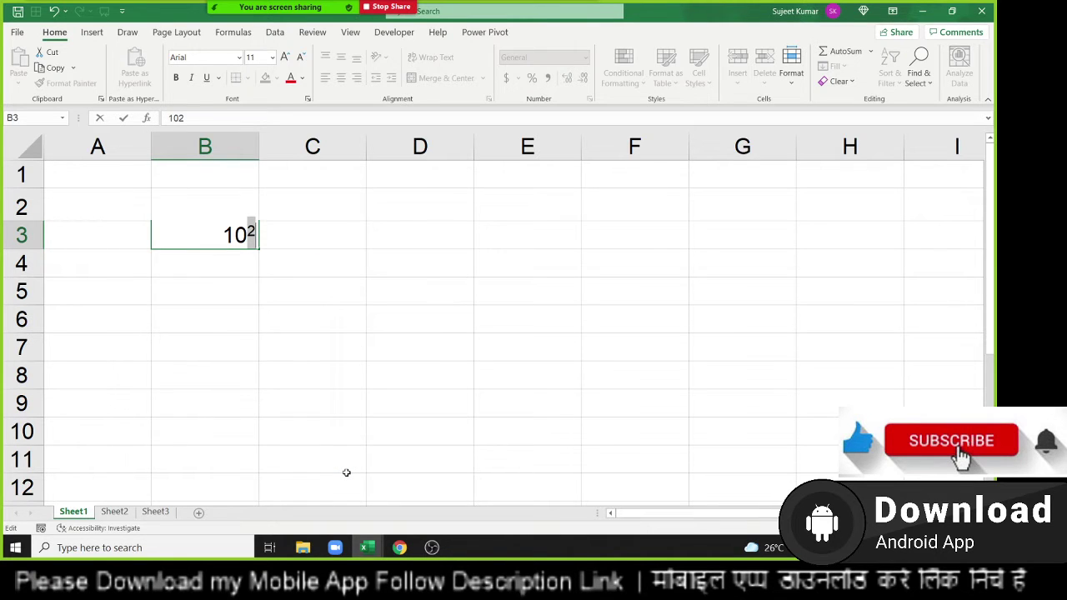
key("Return")
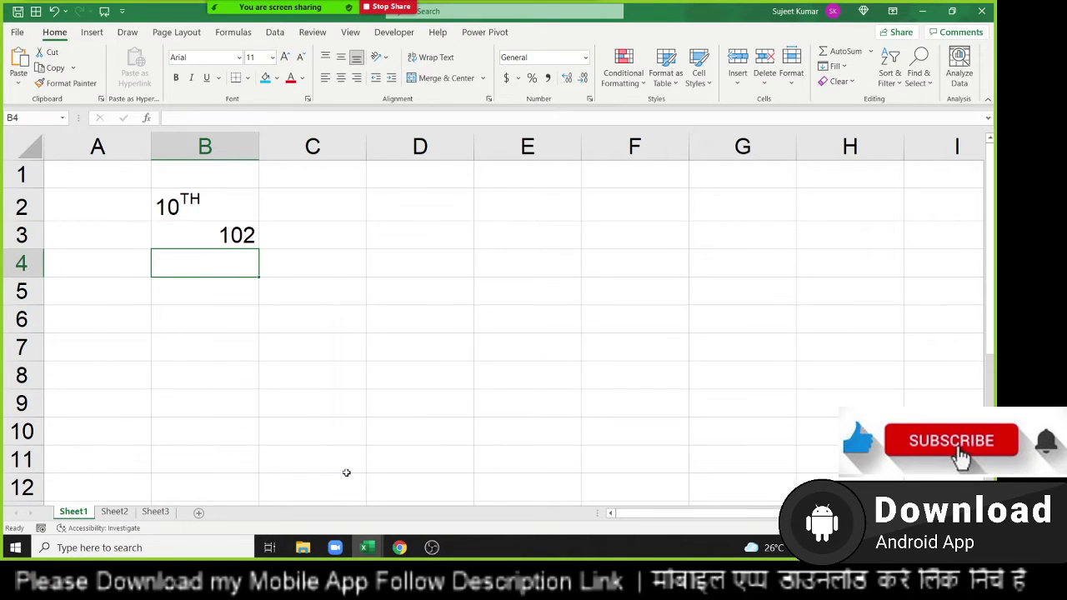
key("Up")
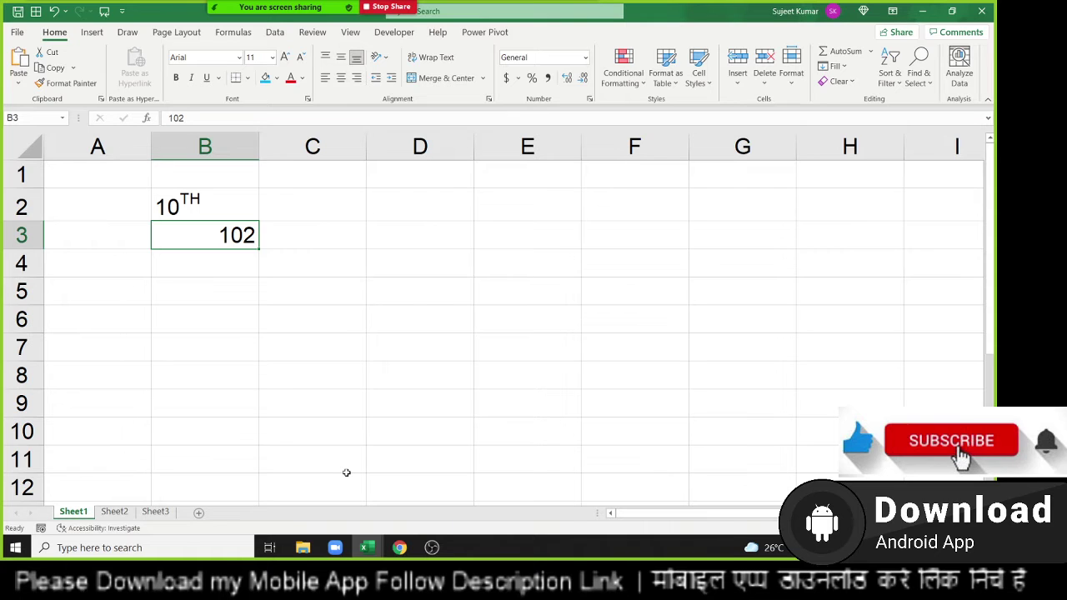
- Re-enter B3 as the text value '102
type("'102")
key("Return")
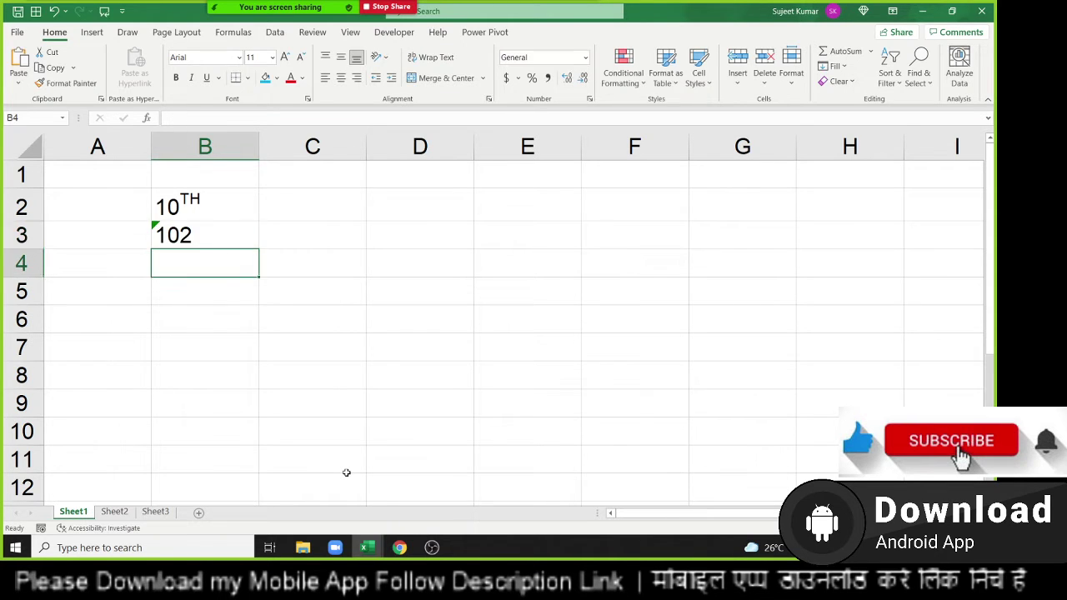
key("Up")
- Make the final 2 in B3 superscript so it displays 10²
key("F2")
key("Left")
key("shift+Right")
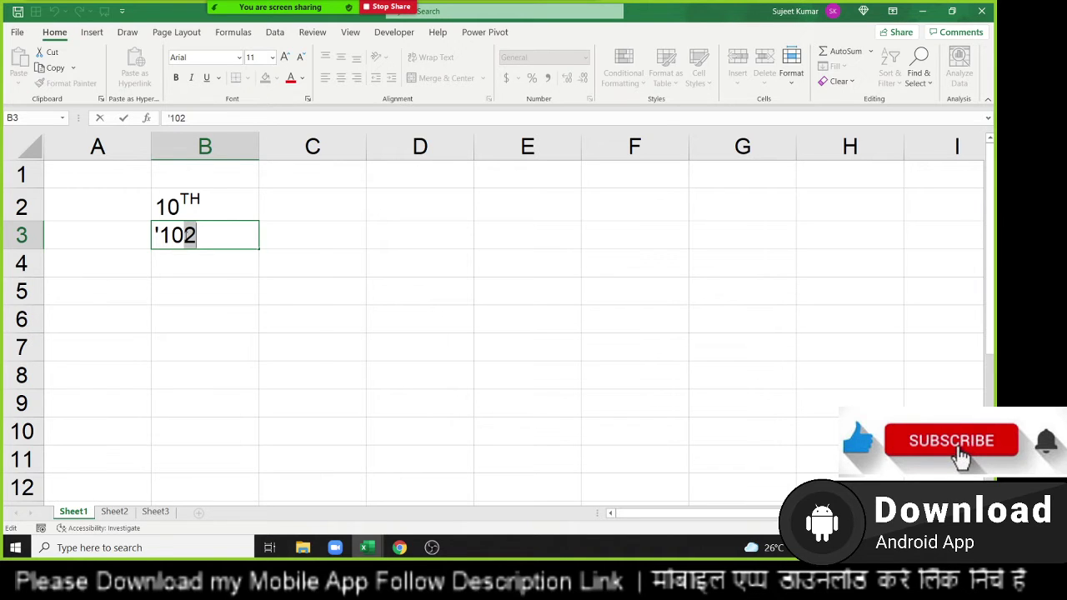
right_click(189, 240)
left_click(238, 343)
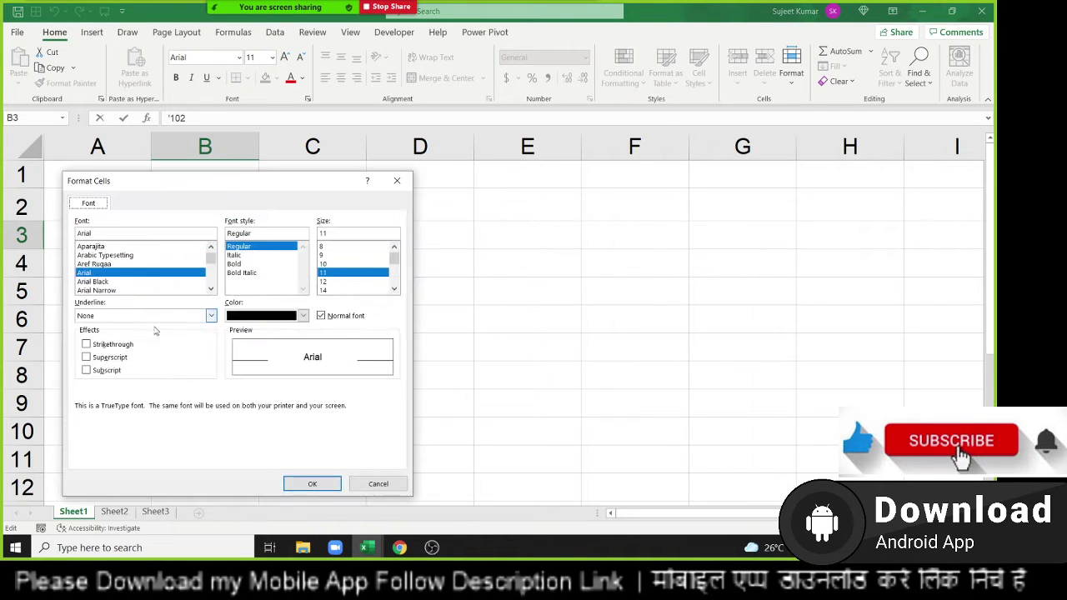
left_click(108, 359)
left_click(309, 482)
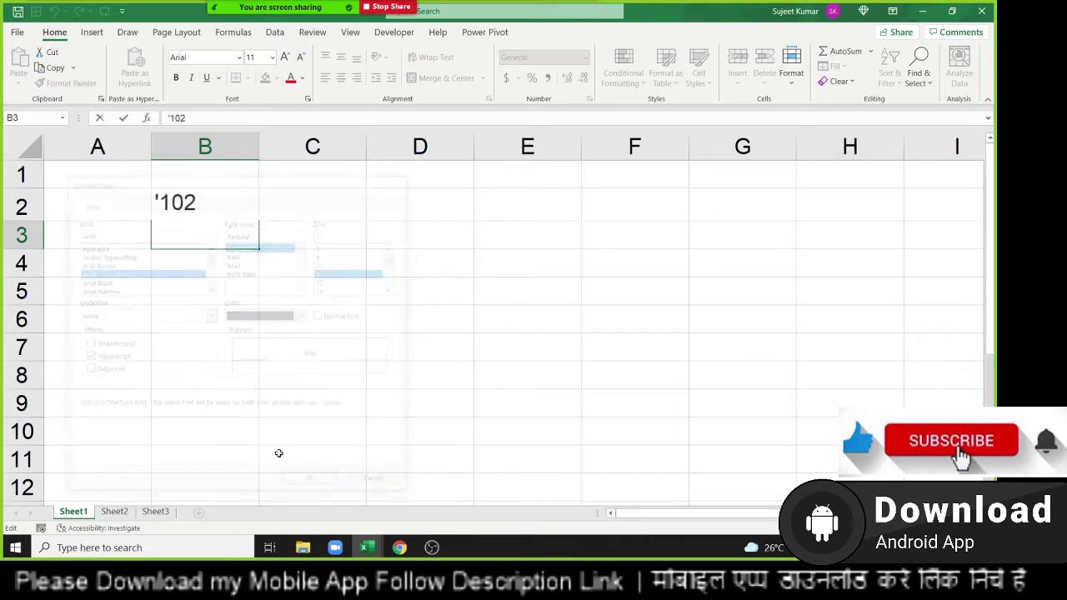
left_click(213, 382)
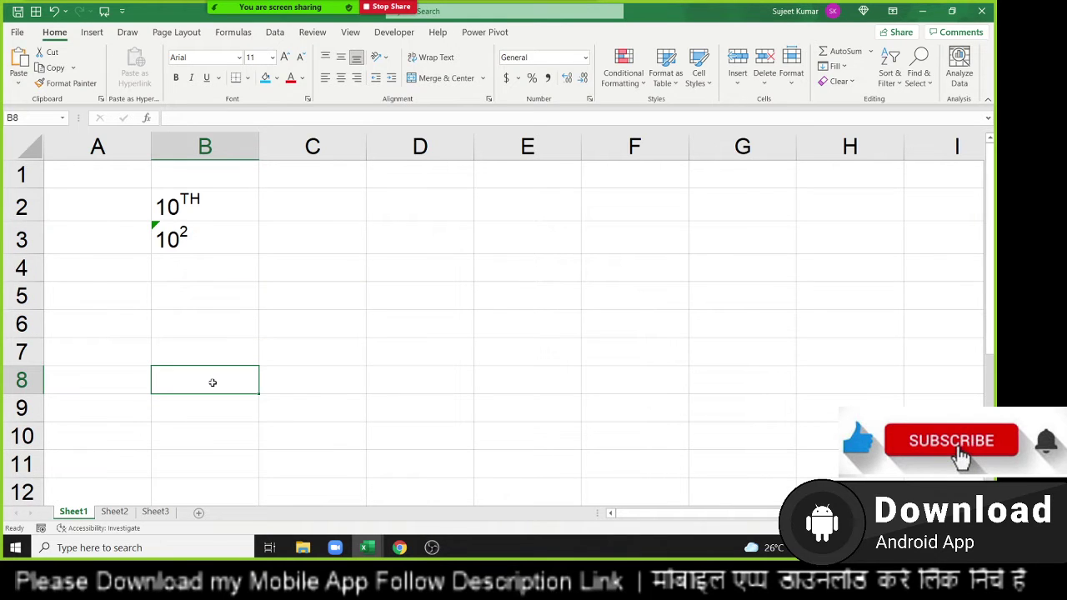
left_click(186, 248)
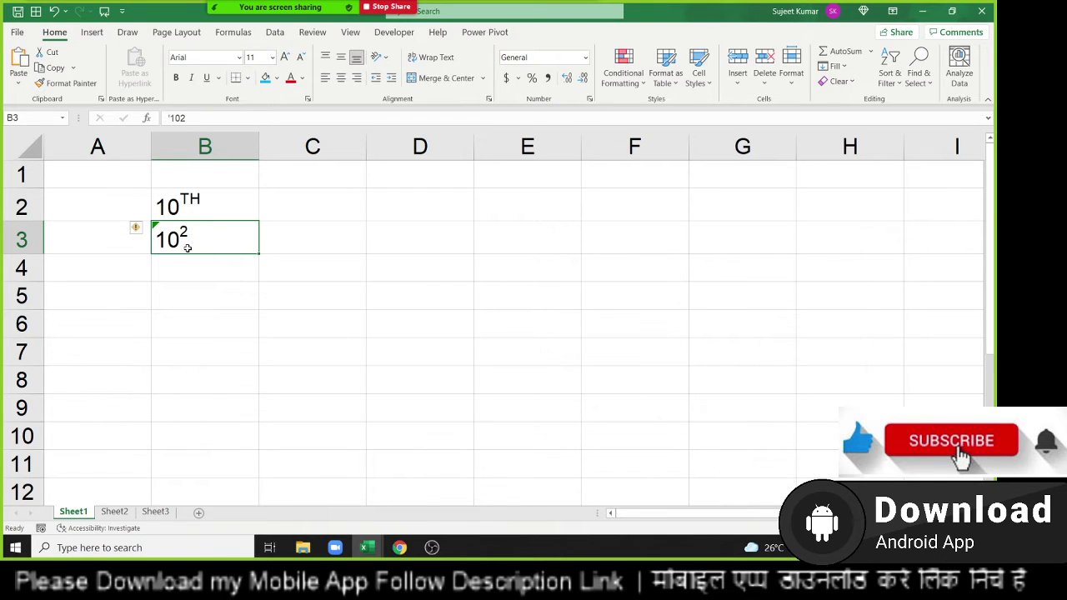
- Enter 10o in cell B4
key("Down")
key("Up")
key("Right")
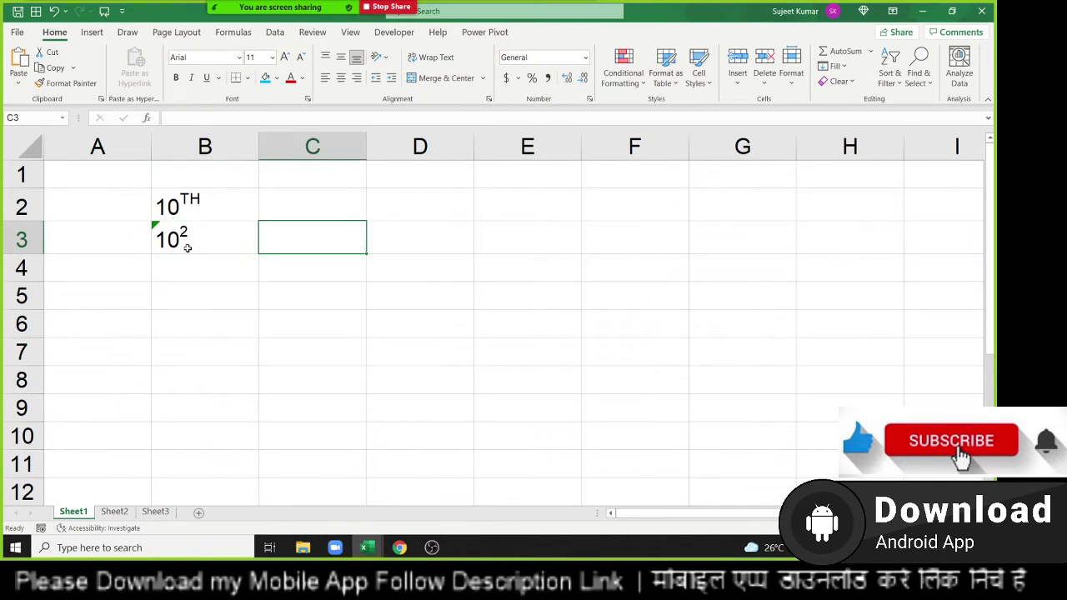
key("Left")
key("Down")
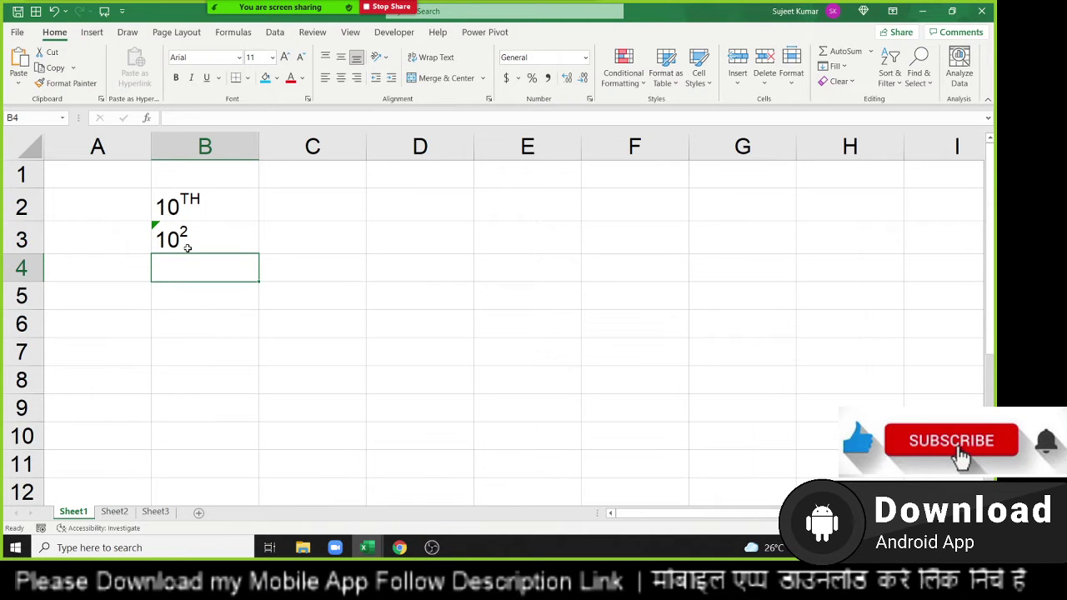
type("10o")
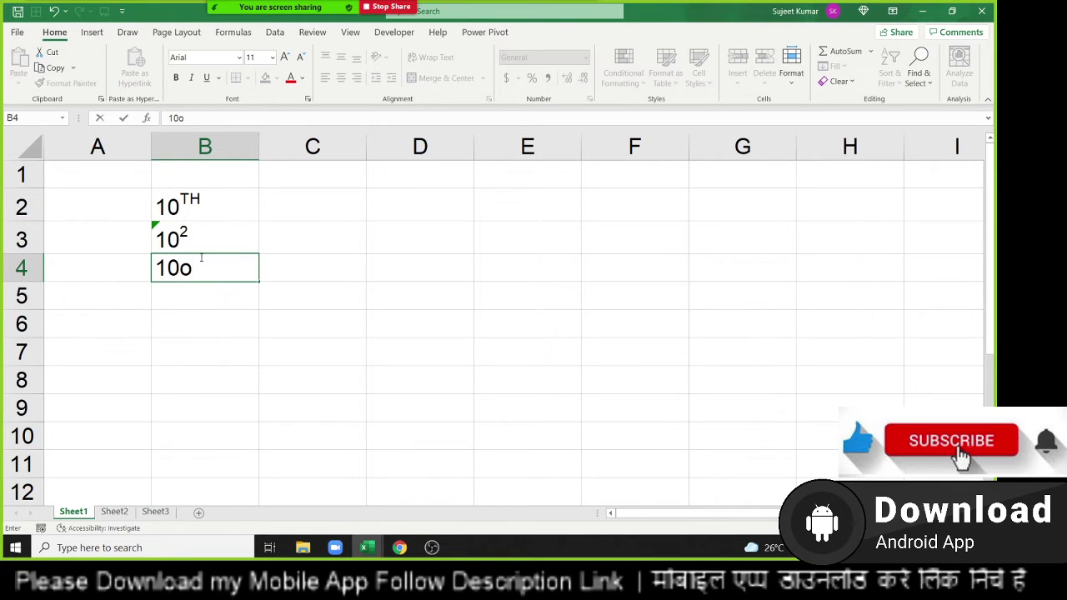
key("Return")
key("Return")
key("Up")
key("Up")
- Format the o in B4 as superscript so it reads like 10°
key("F2")
key("shift+Left")
right_click(187, 267)
left_click(212, 375)
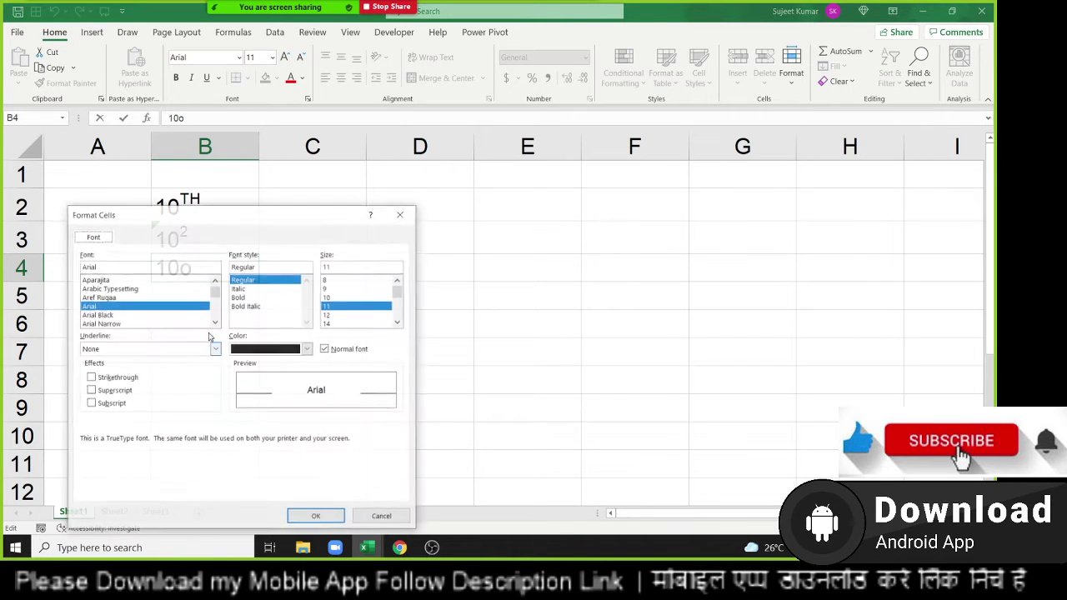
left_click(105, 391)
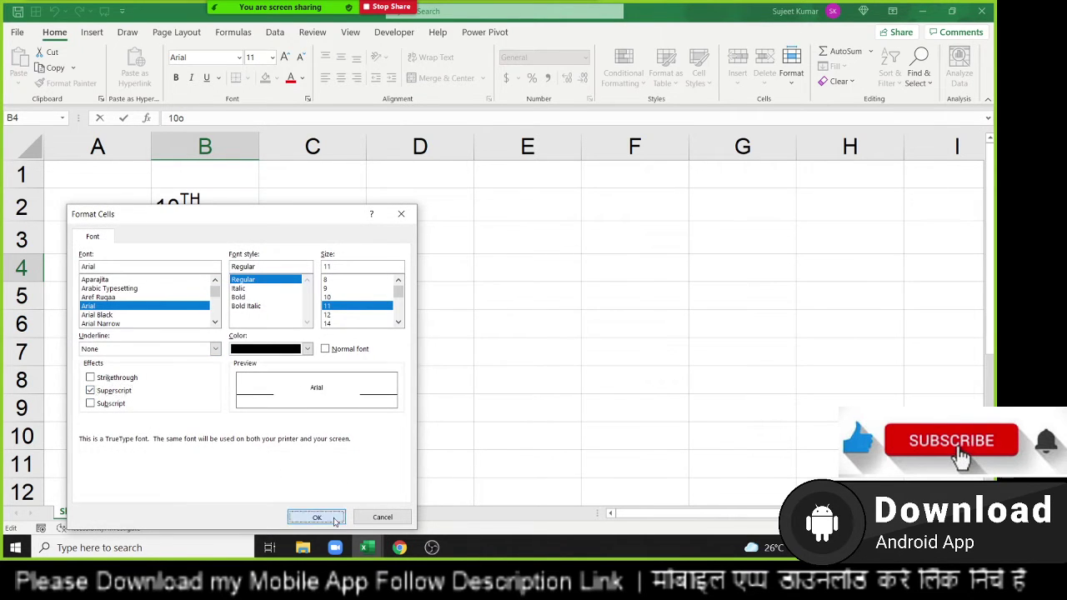
left_click(317, 518)
left_click(241, 414)
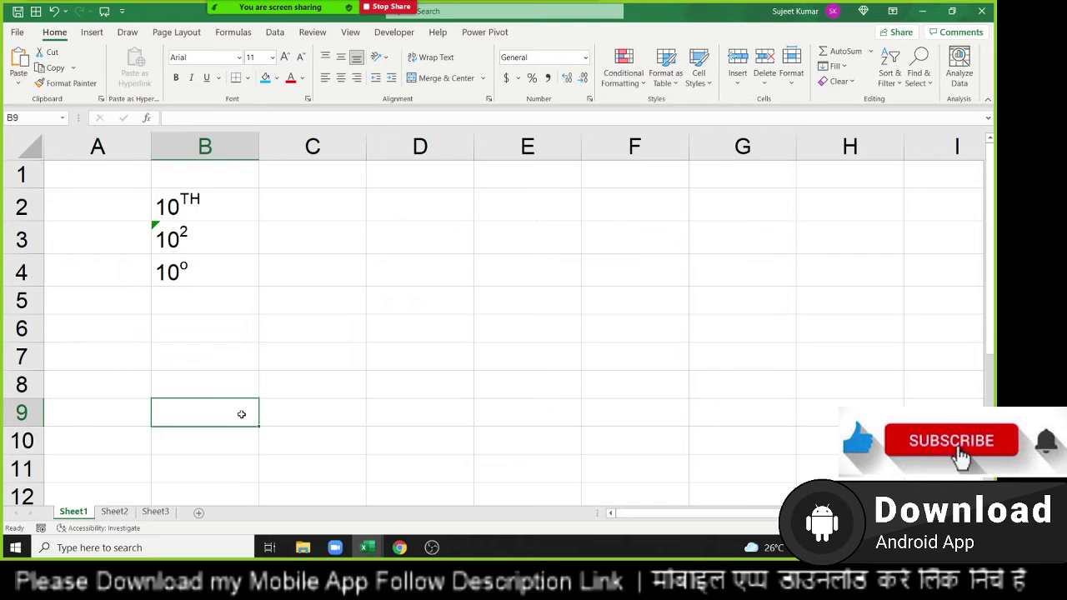
- Enter 10, 30, 60, 40, 89, 32, 63, 65 and 25 down cells D1 to D9
left_click(409, 184)
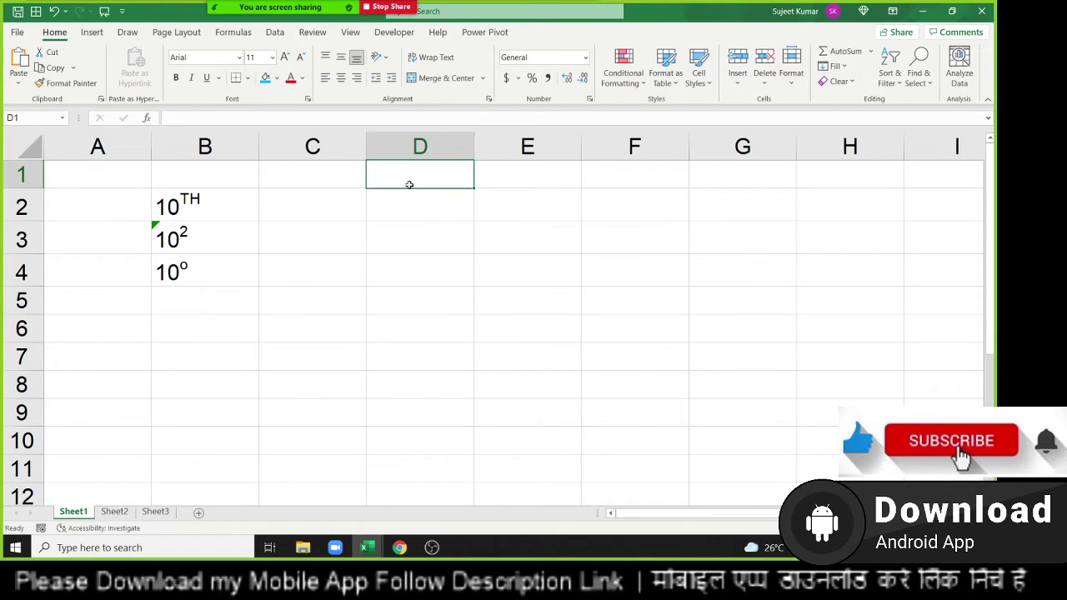
type("10")
key("Return")
type("30")
key("Return")
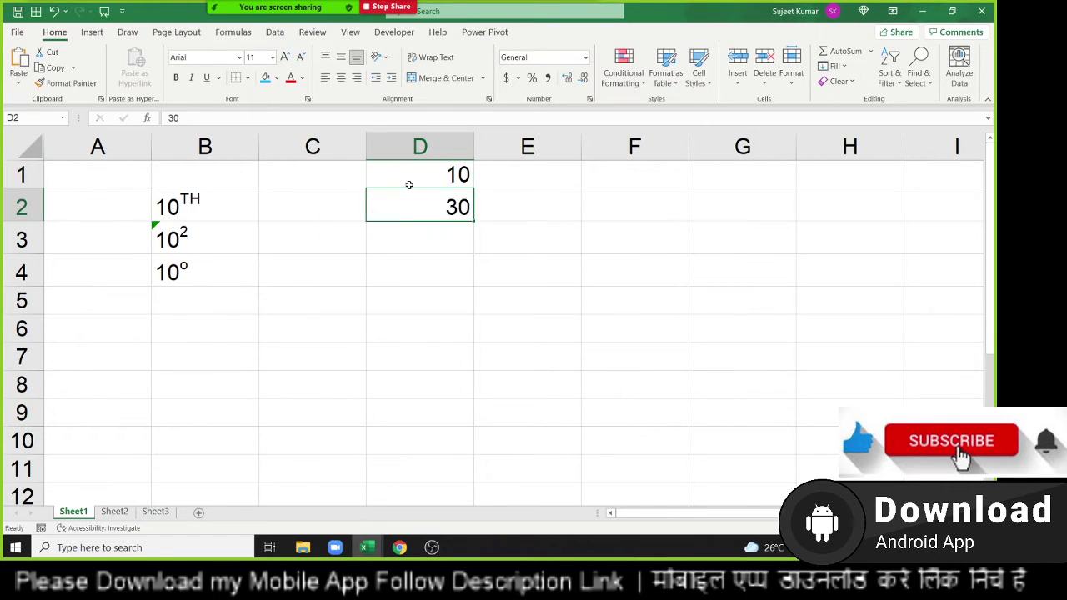
type("60")
key("Return")
type("40")
key("Return")
type("89")
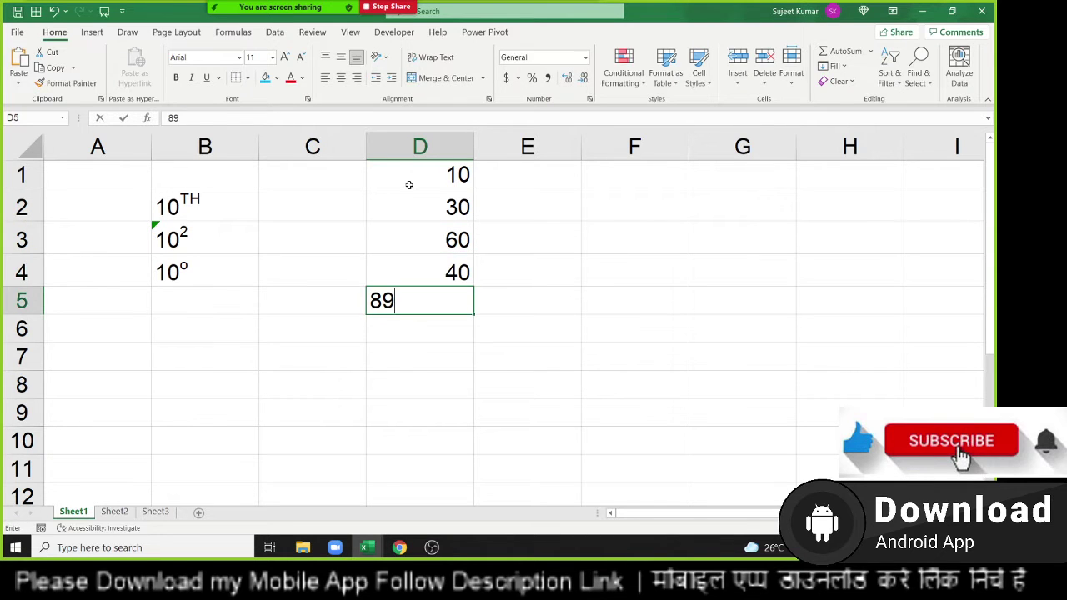
key("Return")
type("32")
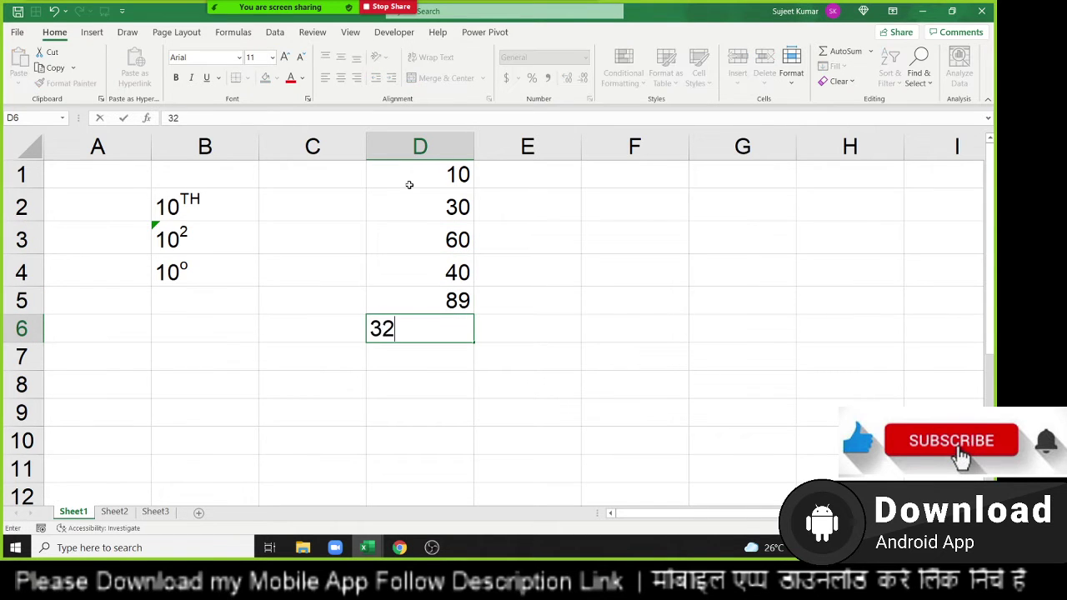
key("Return")
type("63")
key("Return")
type("65")
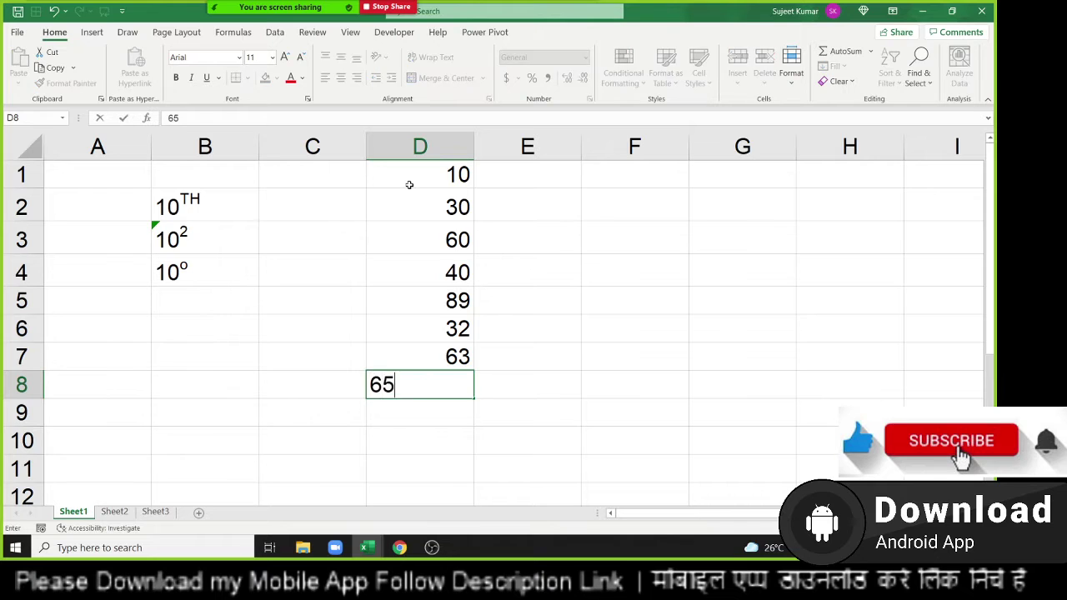
key("Return")
type("25")
key("Return")
left_click(410, 185)
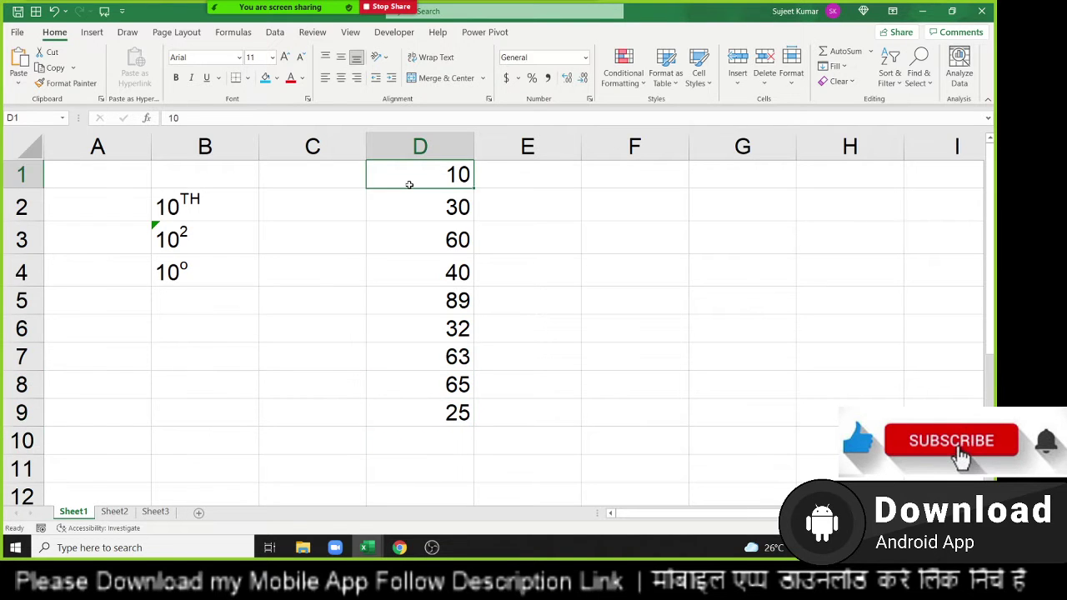
key("F2")
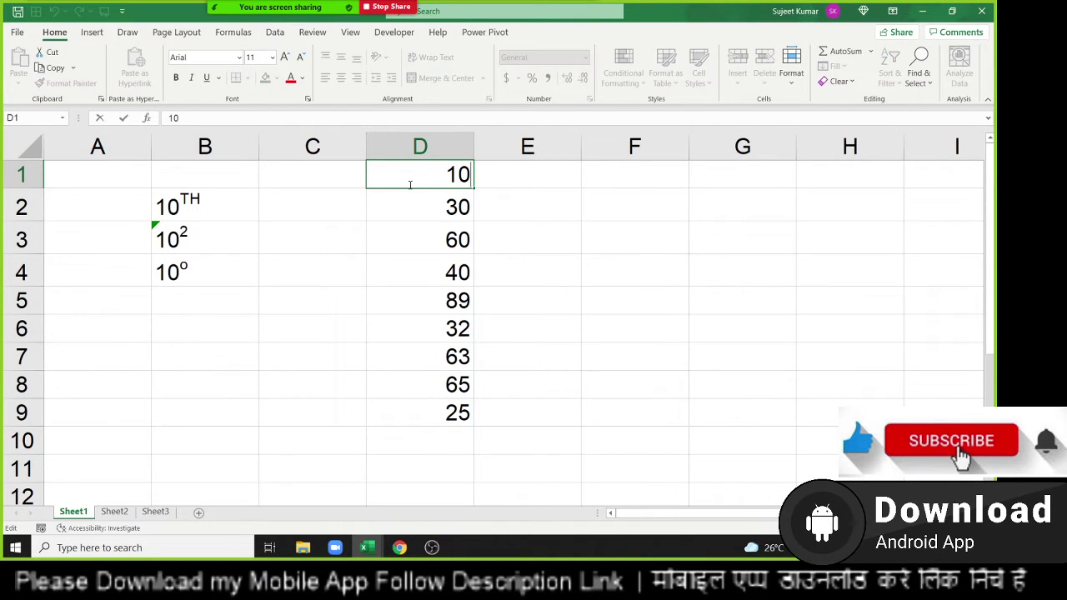
type("o")
key("Return")
left_click(409, 180)
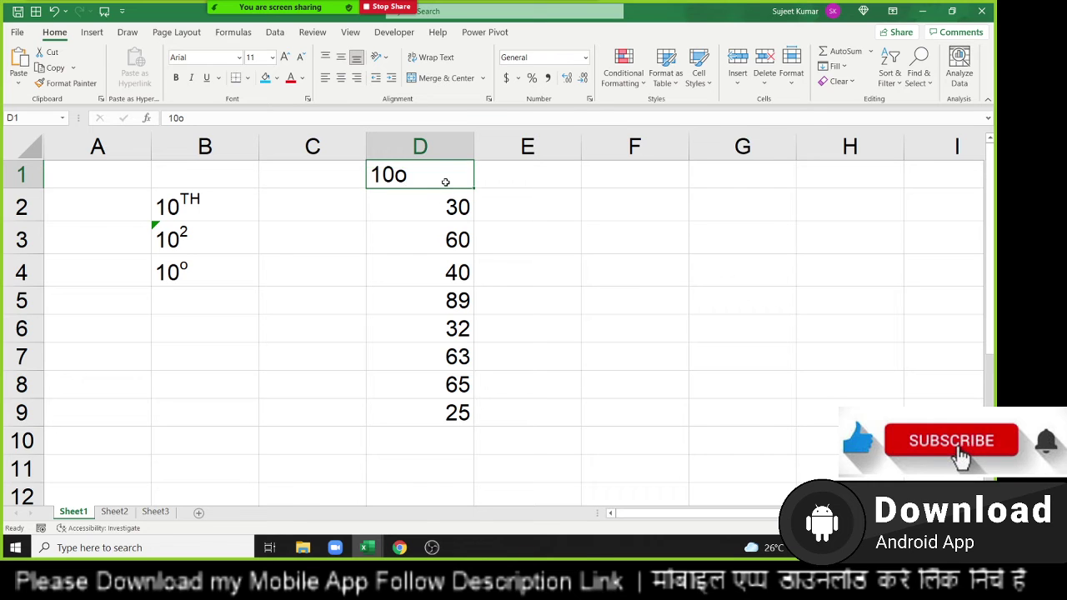
right_click(445, 182)
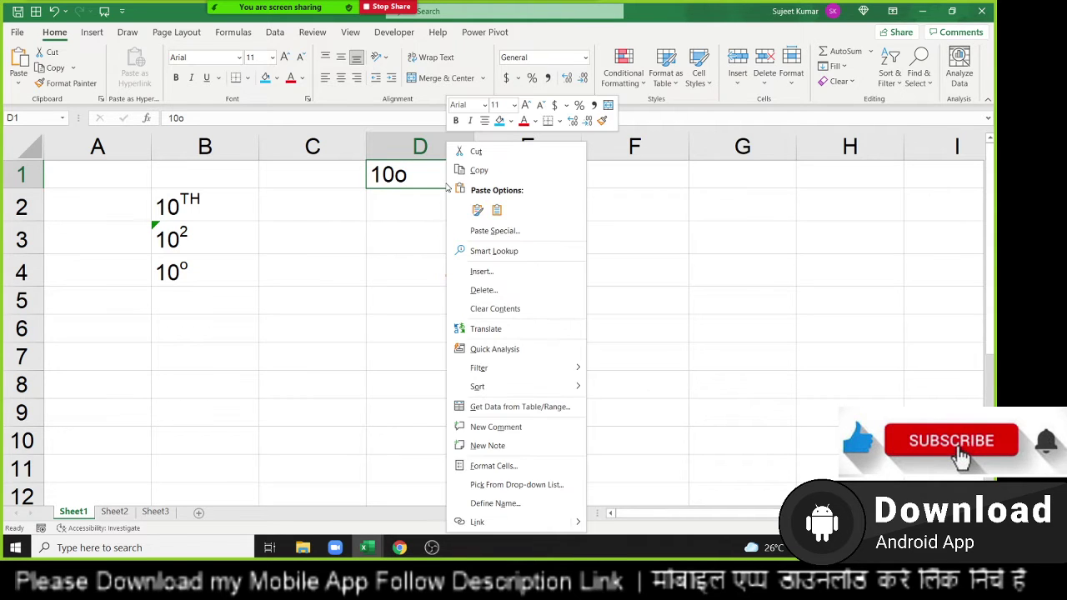
left_click(491, 468)
left_click(362, 390)
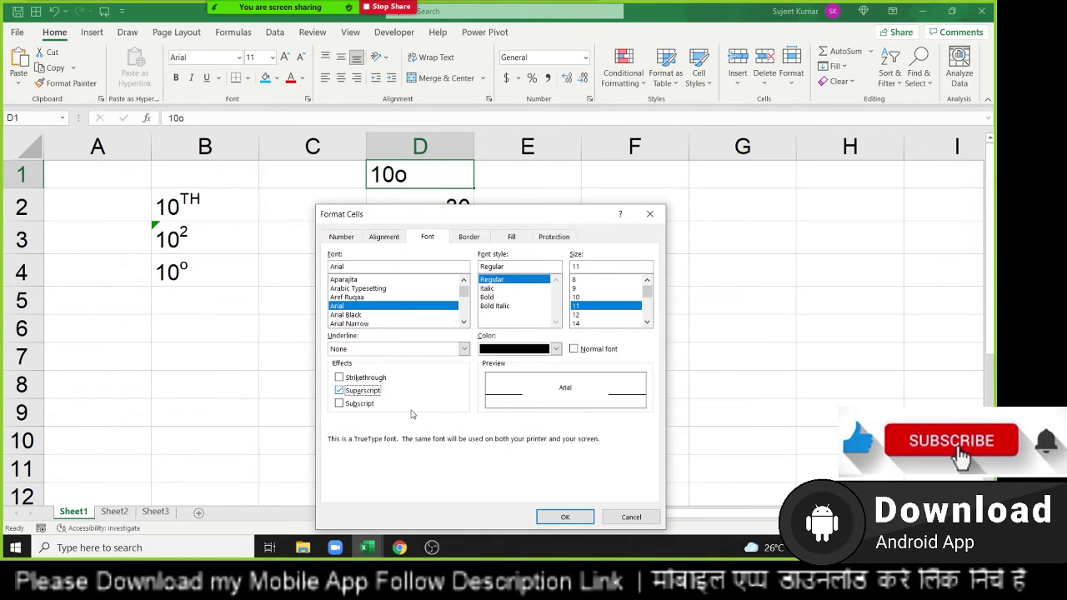
left_click(560, 516)
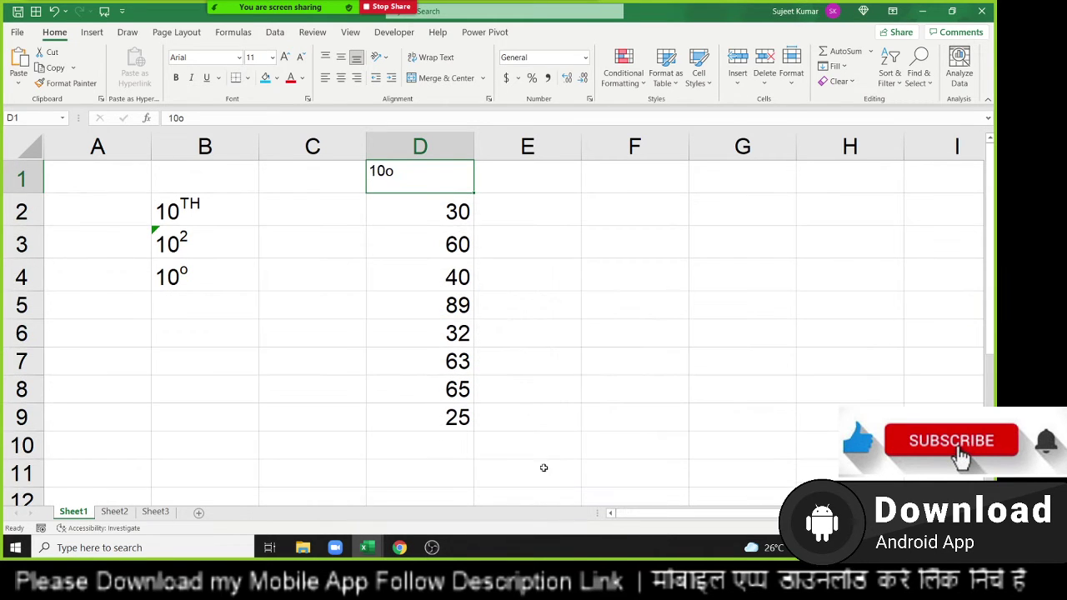
left_click(341, 354)
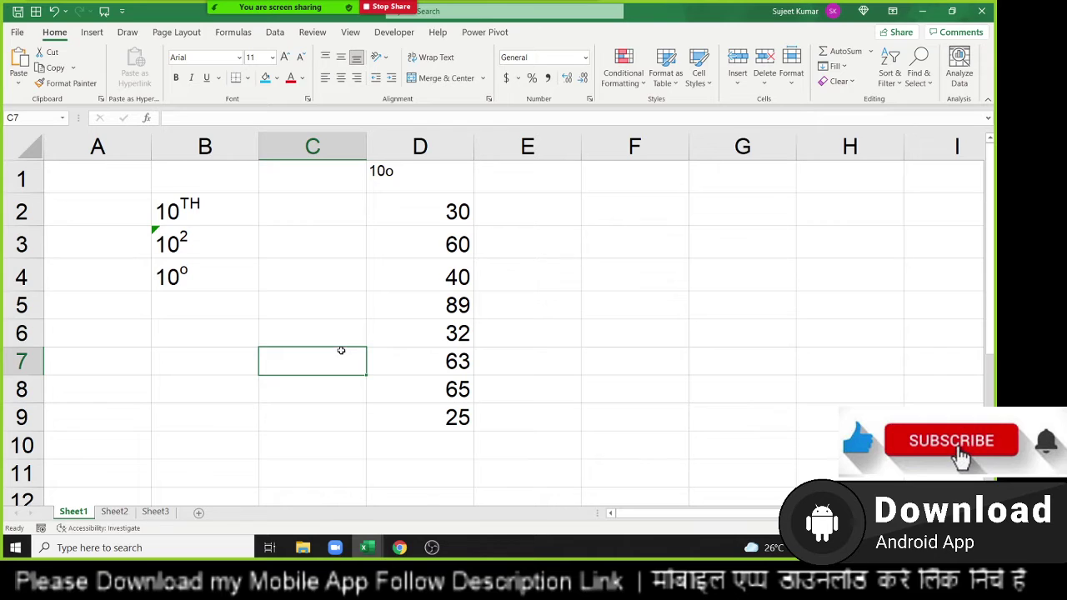
key("ctrl+z")
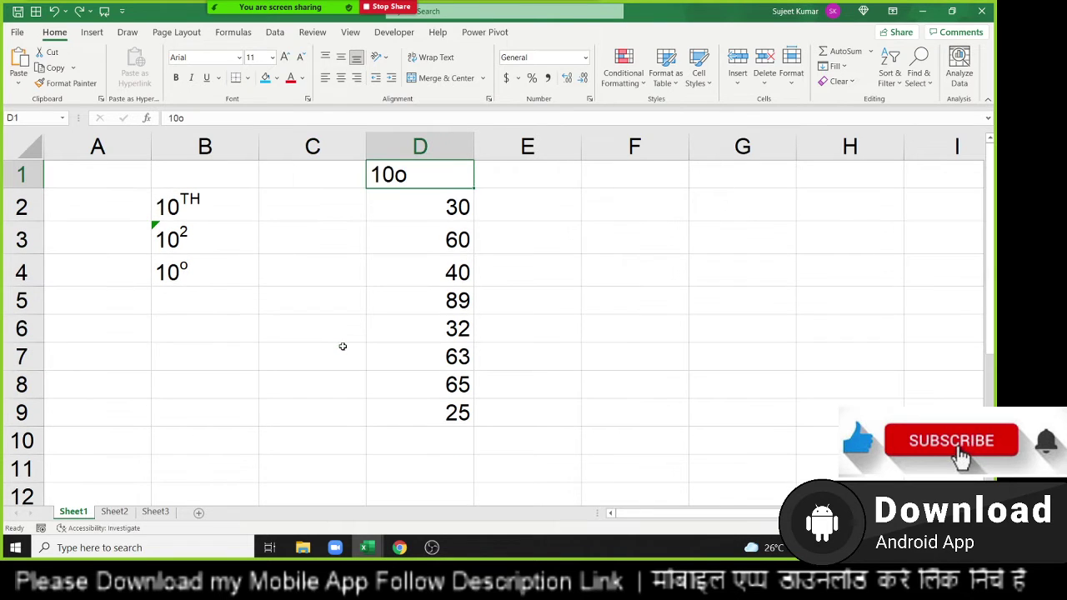
key("ctrl+z")
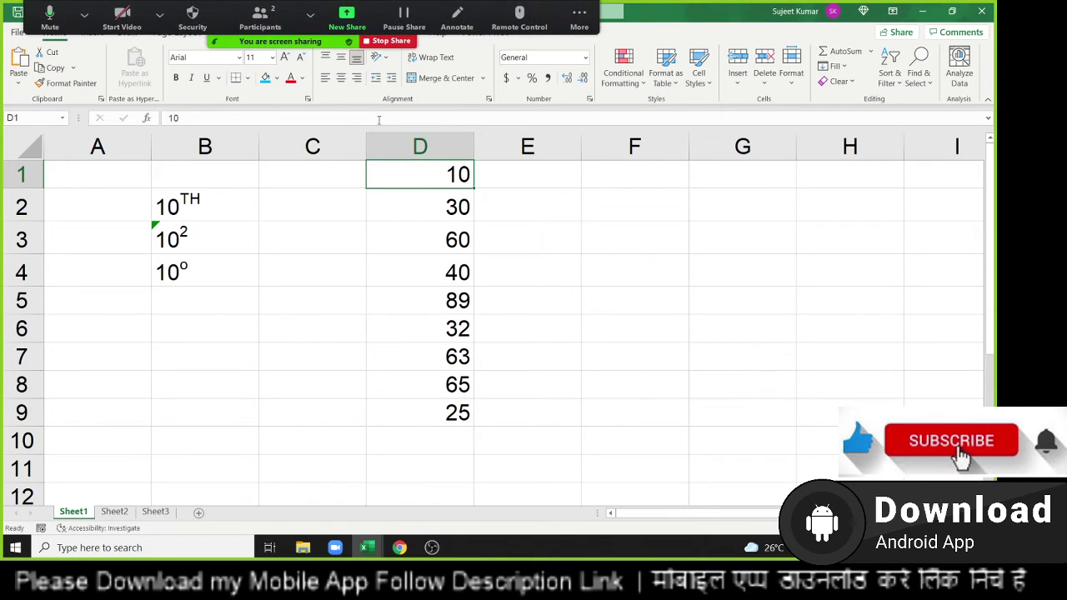
- Narrow column D and fill E1:E9 with the letter o
left_click_drag(473, 150, 407, 167)
left_click(421, 169)
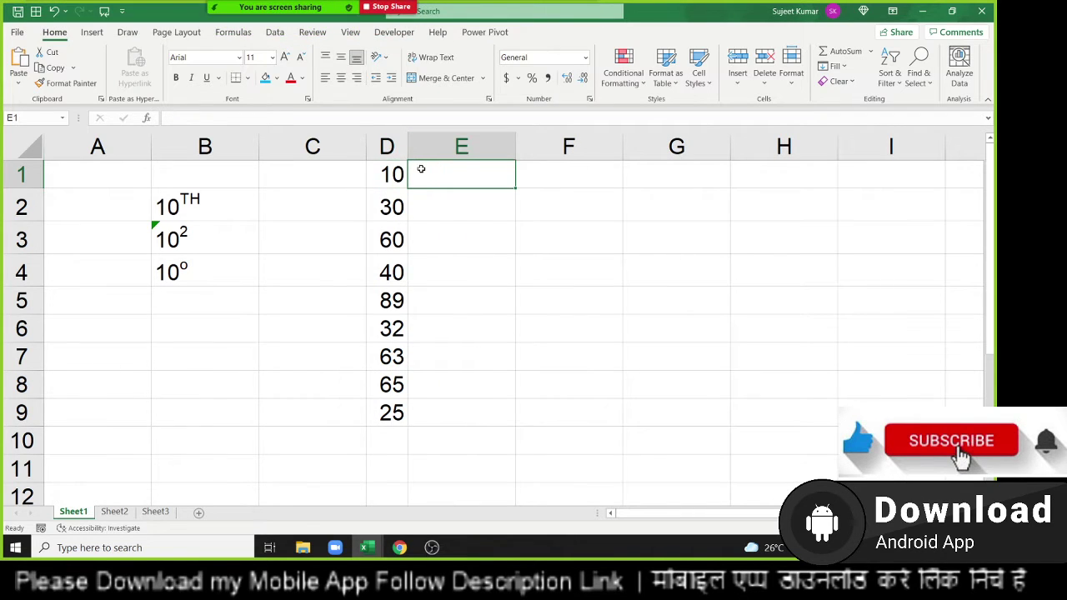
type("o")
key("Return")
key("Left")
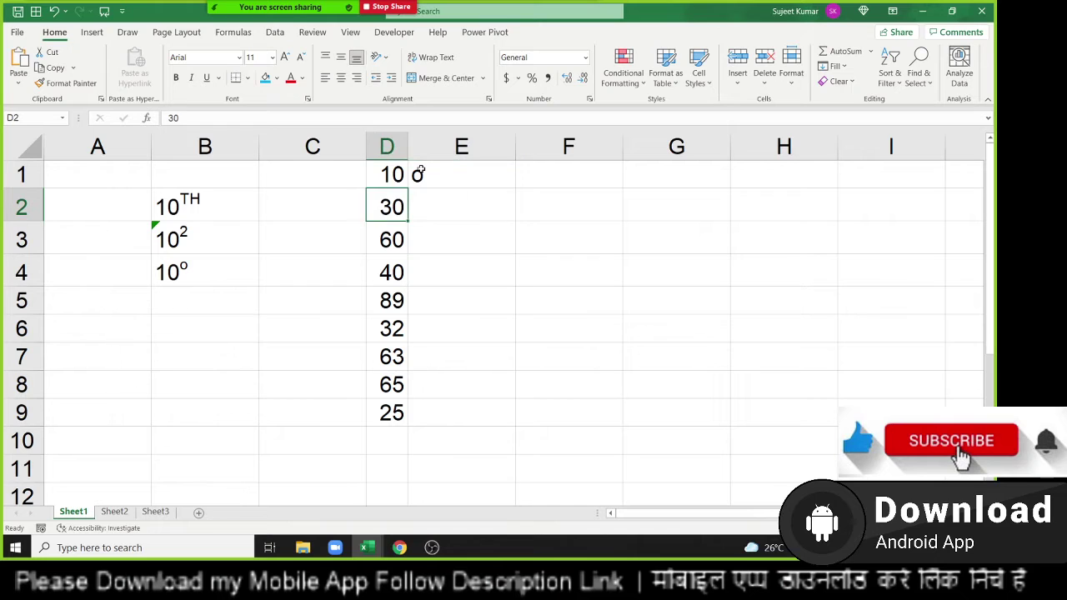
key("Down")
key("ctrl+Down")
key("Right")
key("ctrl+shift+Up")
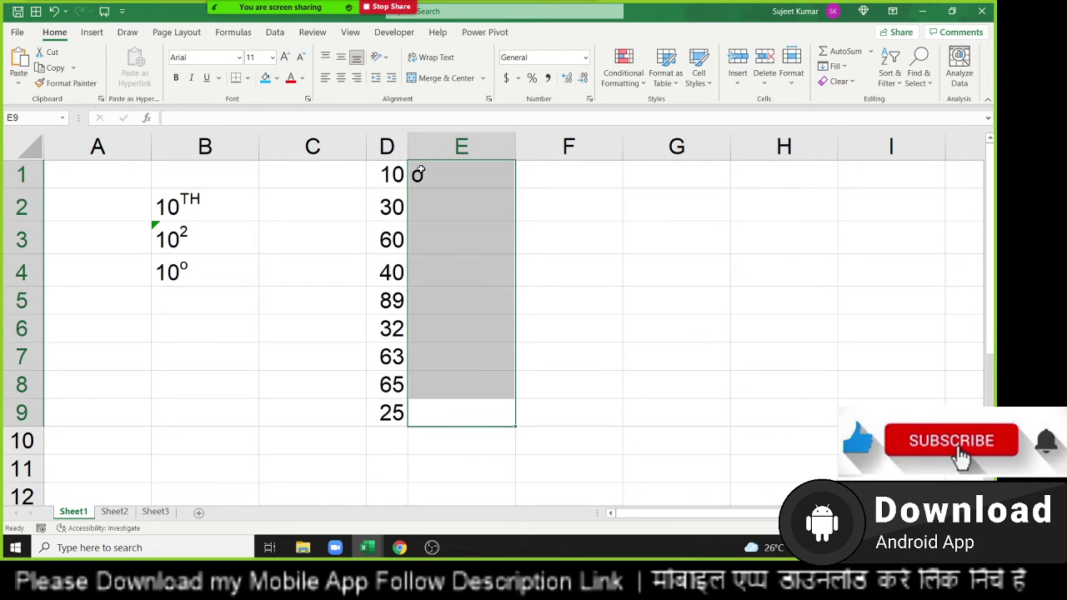
key("ctrl+d")
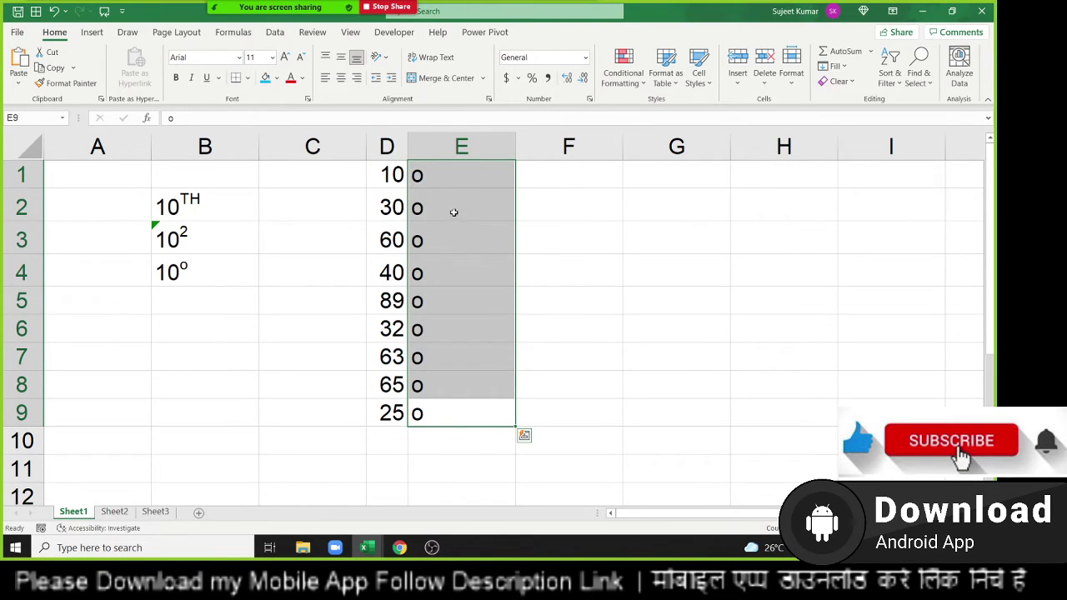
- Format the o marks in E1:E9 as superscript
right_click(455, 212)
left_click(500, 466)
left_click(473, 237)
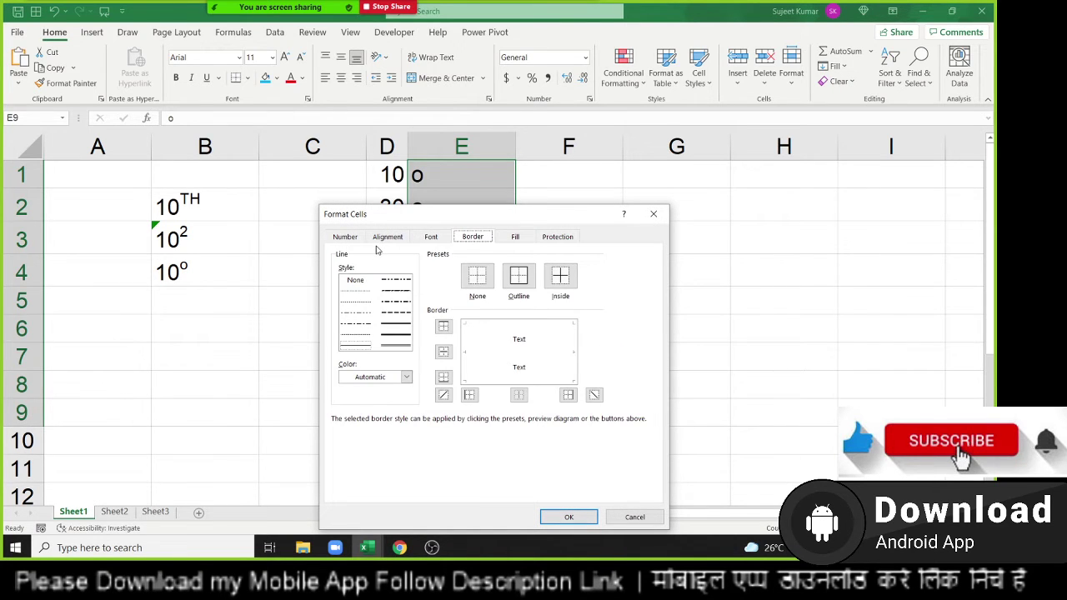
left_click(346, 239)
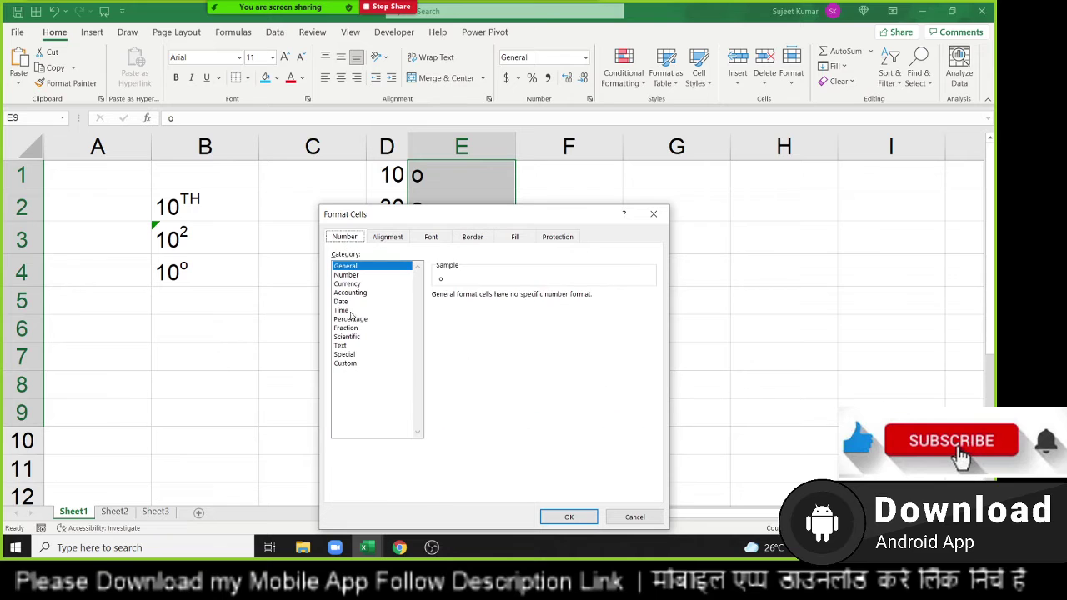
left_click(431, 238)
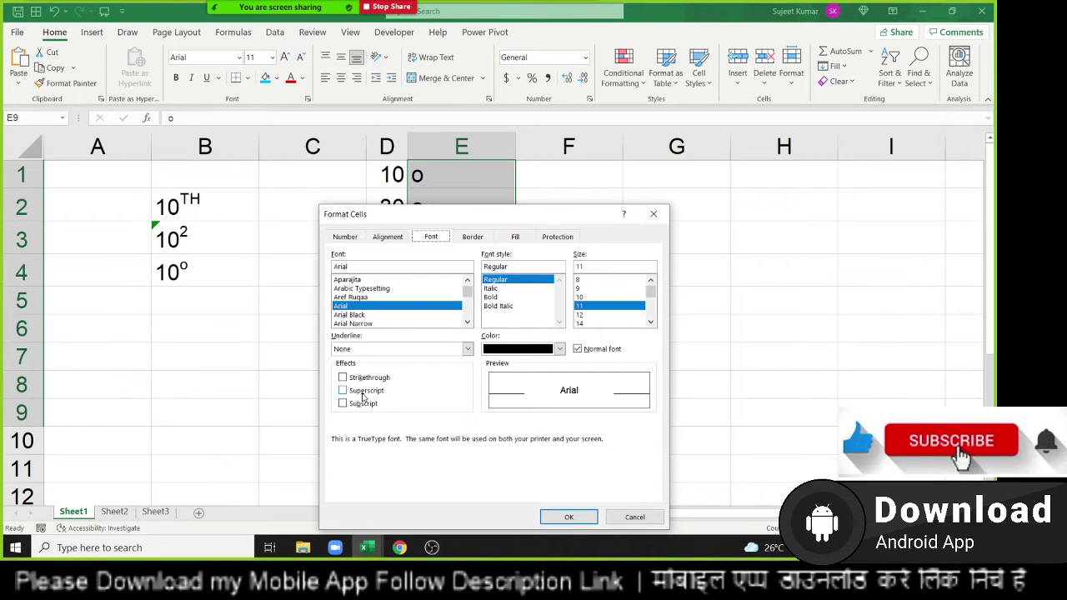
left_click(362, 397)
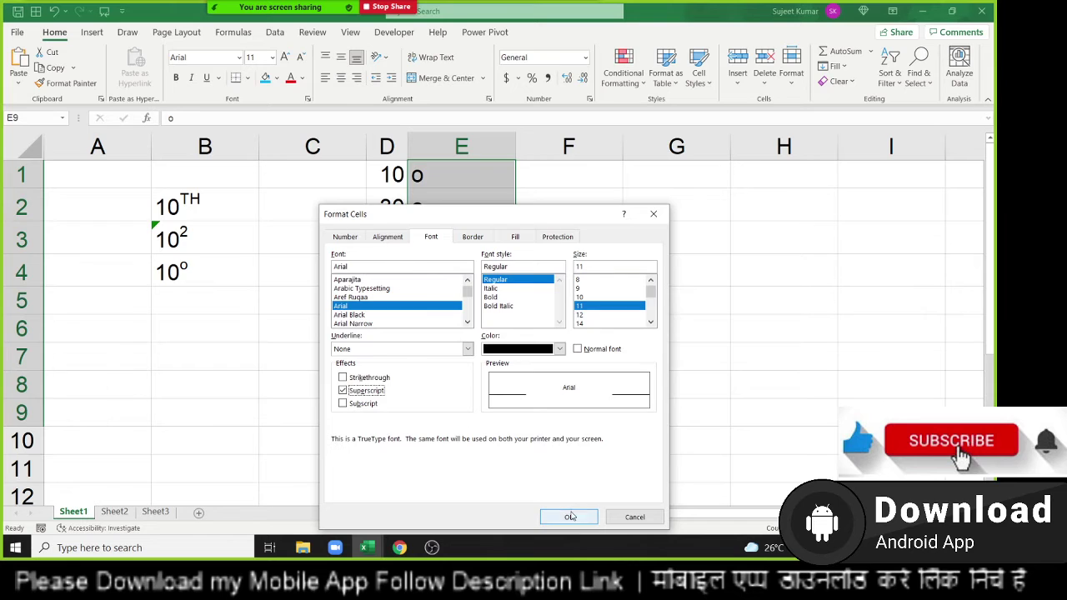
left_click(569, 517)
left_click(557, 242)
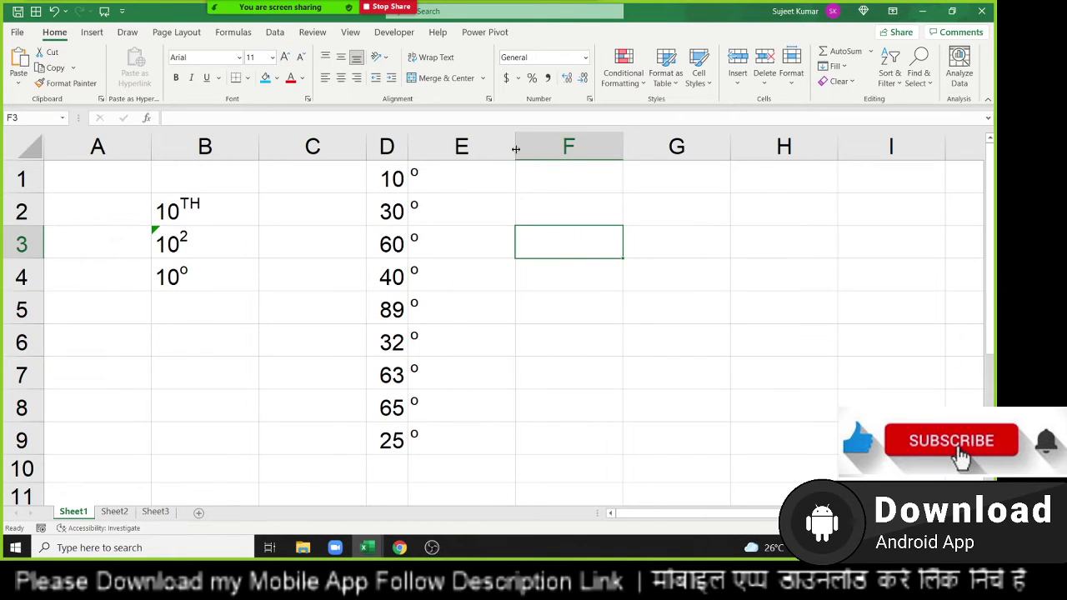
- Narrow column E to about 13 pixels, top-align its o marks, and select D1:E9
left_click_drag(515, 146, 419, 161)
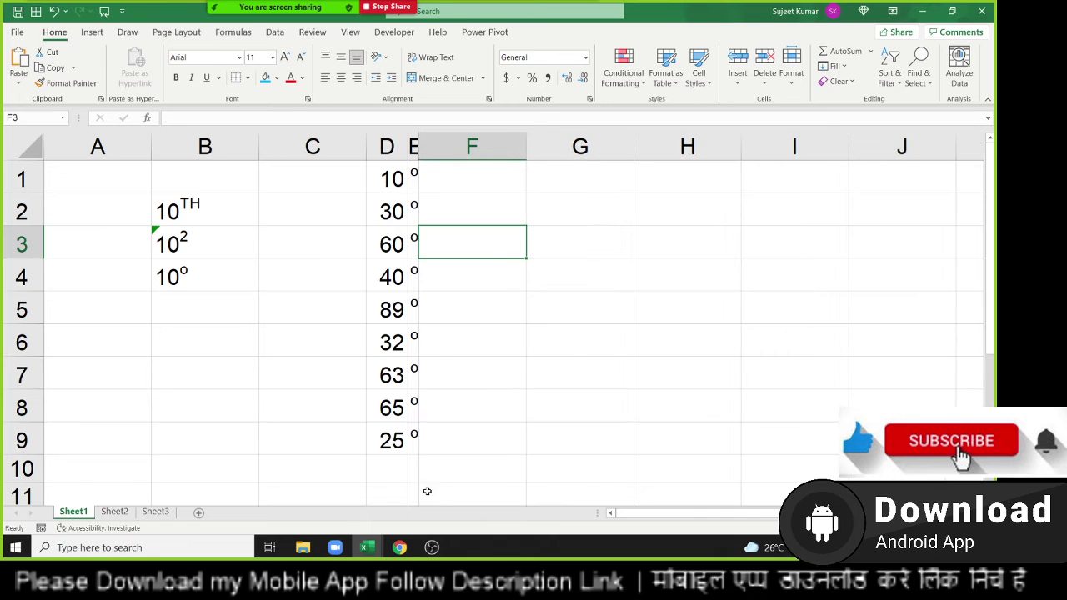
mouse_move(411, 442)
left_mouse_down()
mouse_move(398, 180)
mouse_move(414, 179)
left_mouse_up()
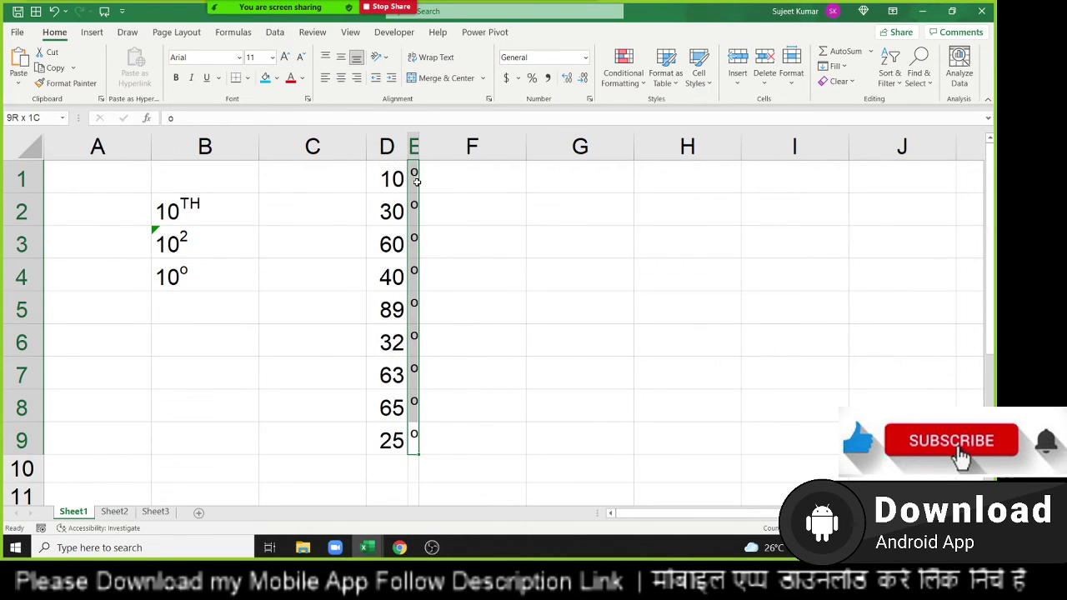
left_click(325, 56)
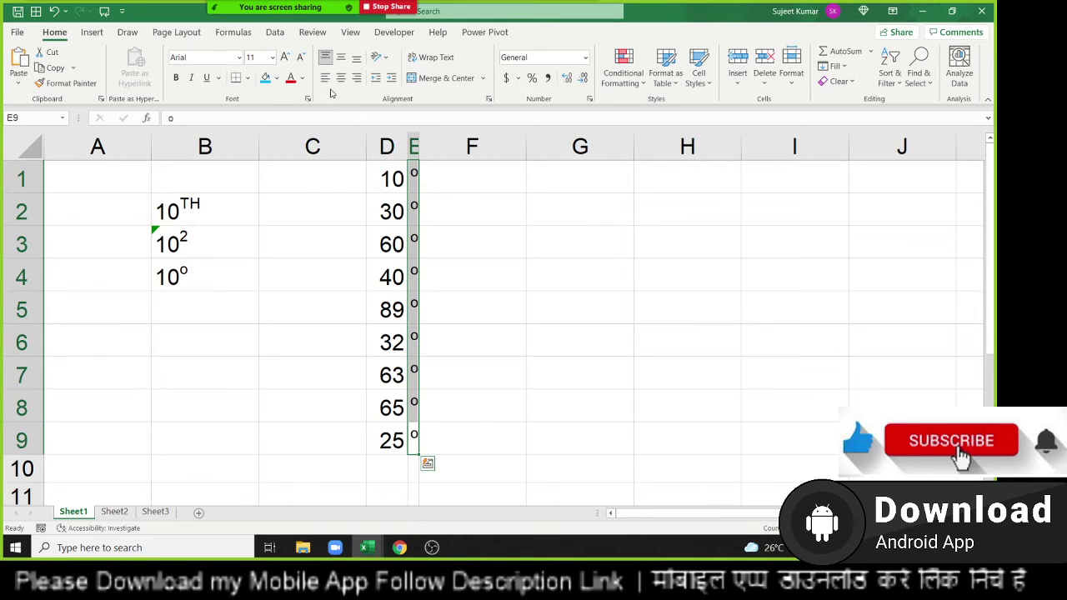
left_click(493, 246)
left_click_drag(392, 185, 411, 437)
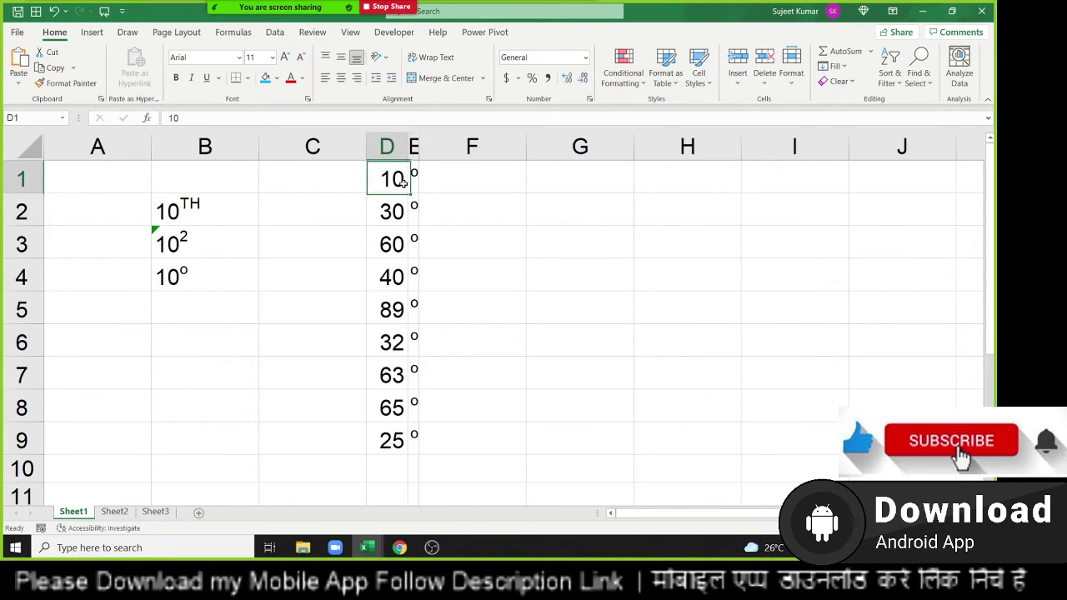
- In Format Cells, give D1:E9 top, bottom, left, right and inside horizontal borders
right_click(405, 420)
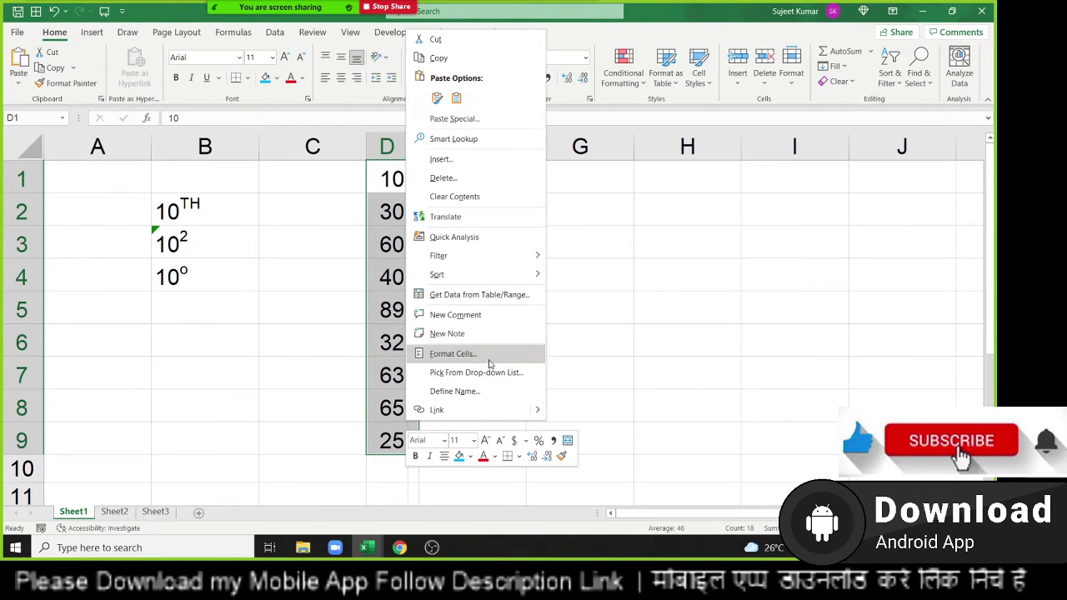
left_click(488, 360)
left_click(472, 224)
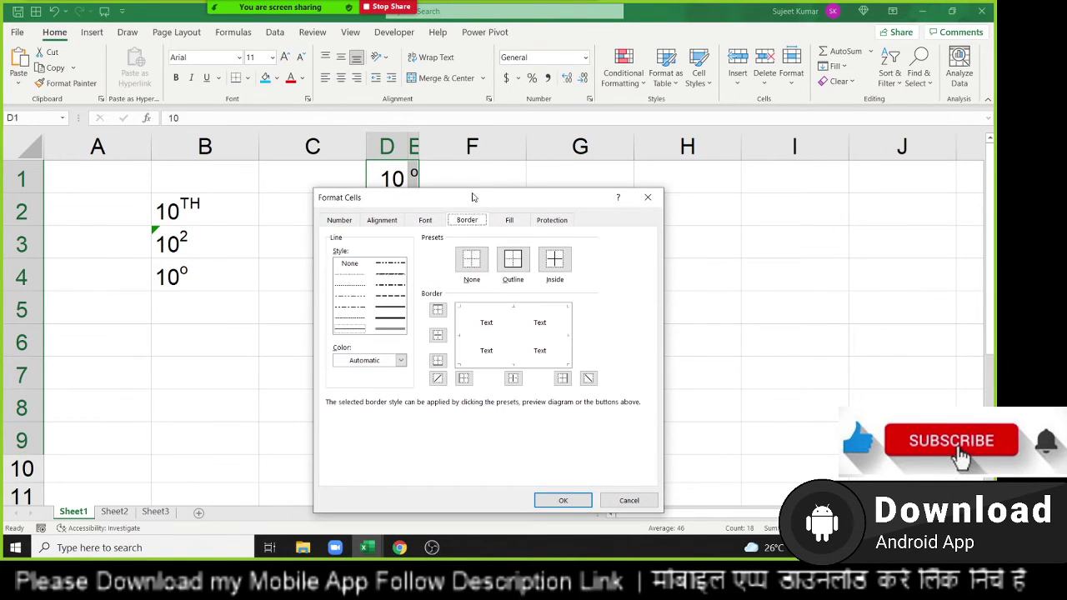
left_click_drag(471, 196, 622, 149)
left_click(660, 261)
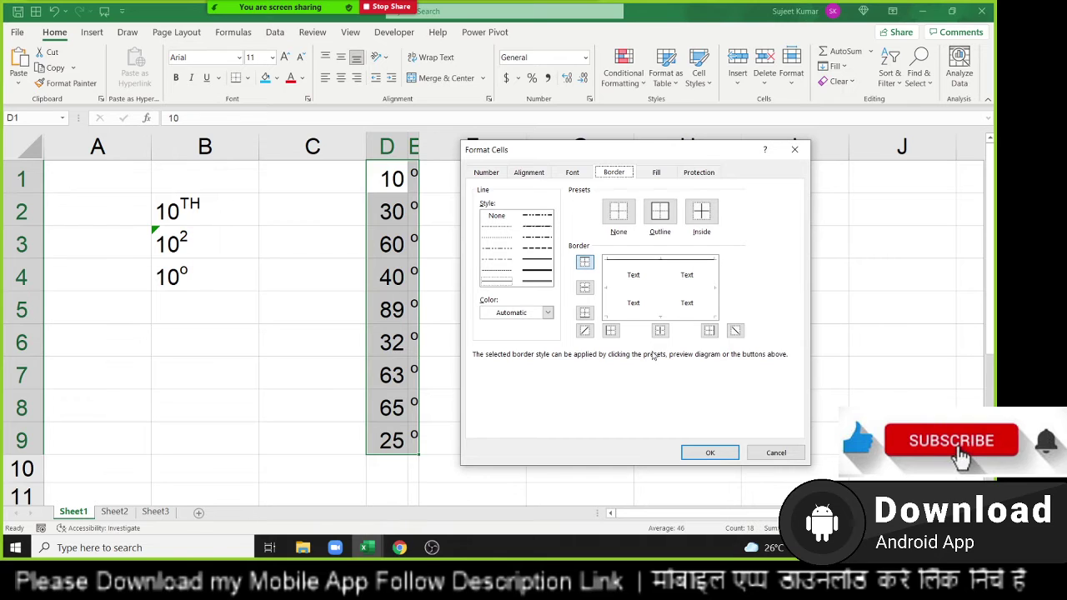
left_click(640, 317)
left_click(608, 292)
left_click(714, 292)
left_click(679, 292)
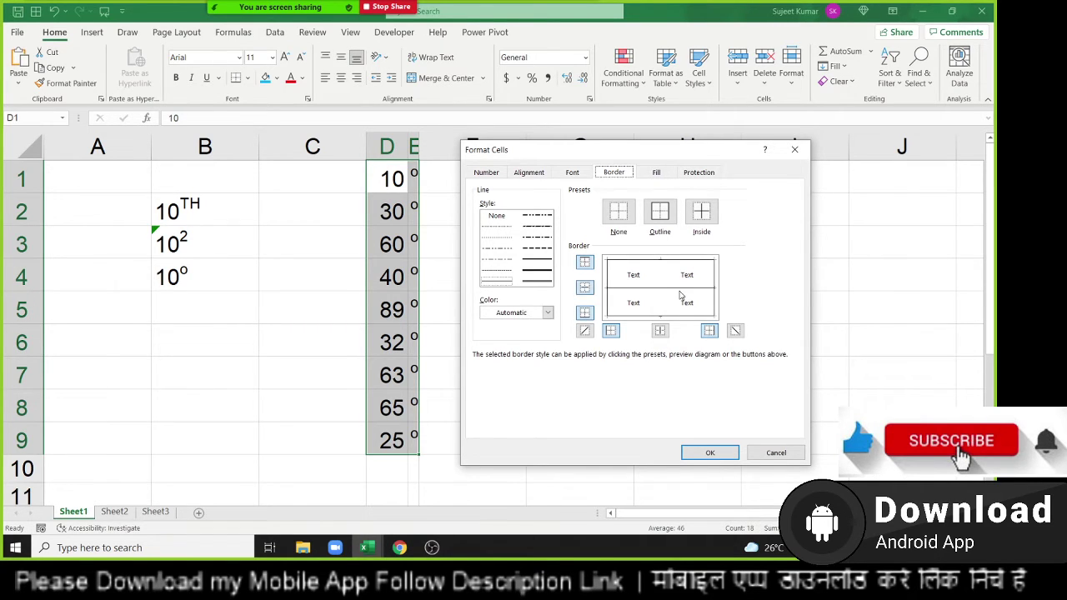
- Toggle the inside vertical border on and off, leaving it off
left_click(659, 276)
left_click(659, 276)
left_click(660, 276)
left_click(659, 276)
left_click(659, 276)
left_click(660, 276)
- Apply the borders, give D1:E9 a white fill, then select an empty cell
left_click(710, 453)
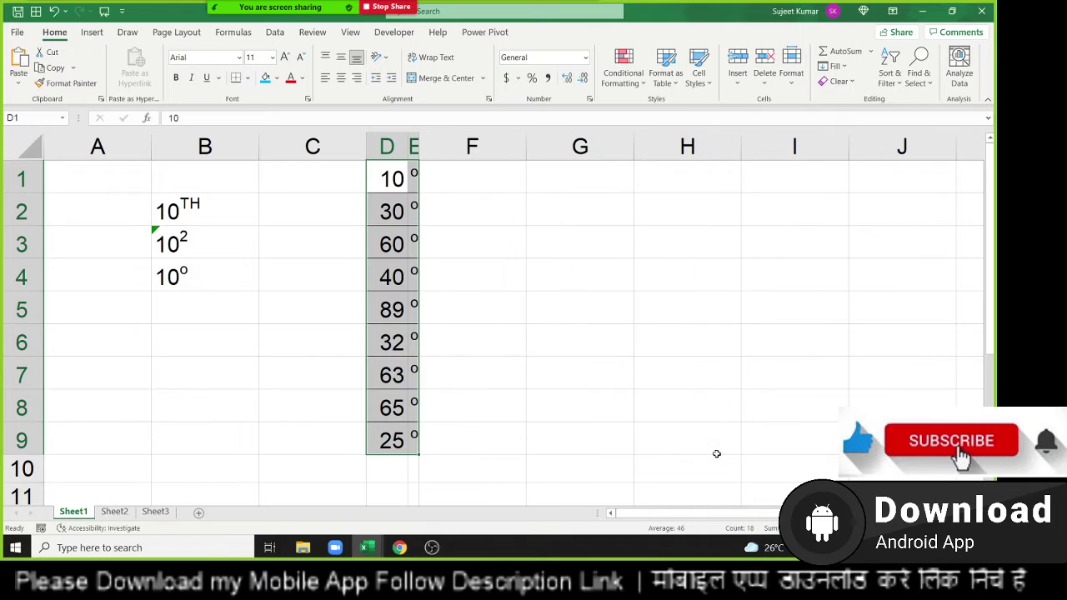
left_click(276, 78)
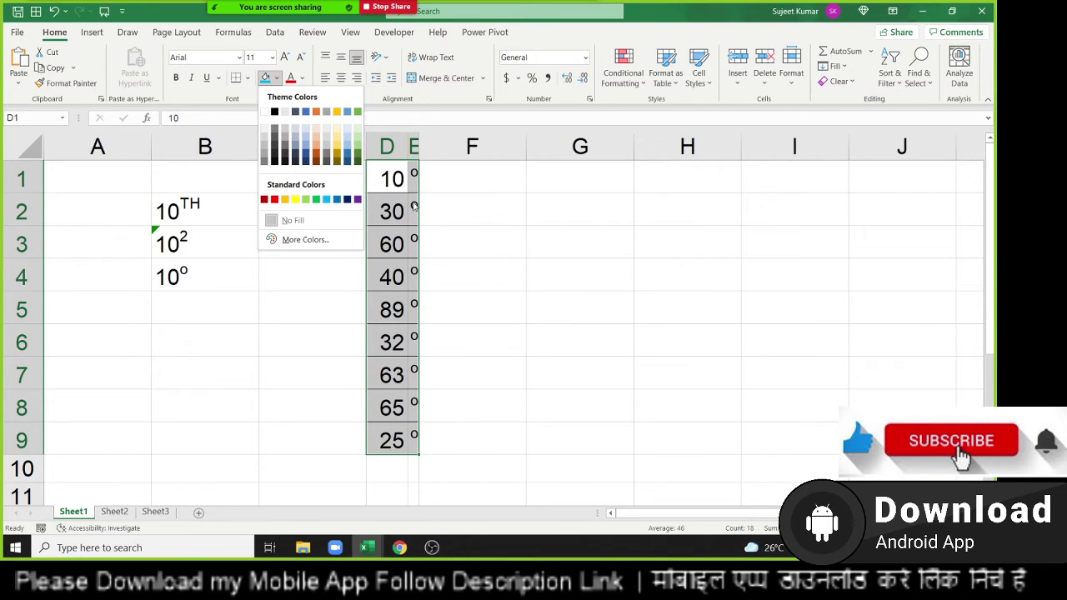
left_click(264, 112)
left_click(524, 266)
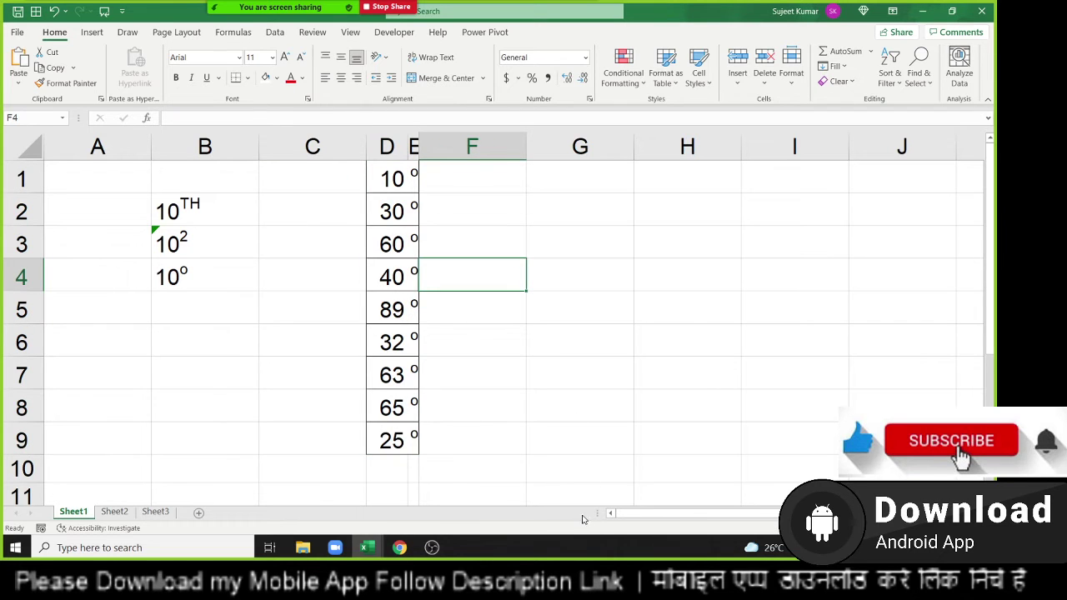
left_click(545, 368)
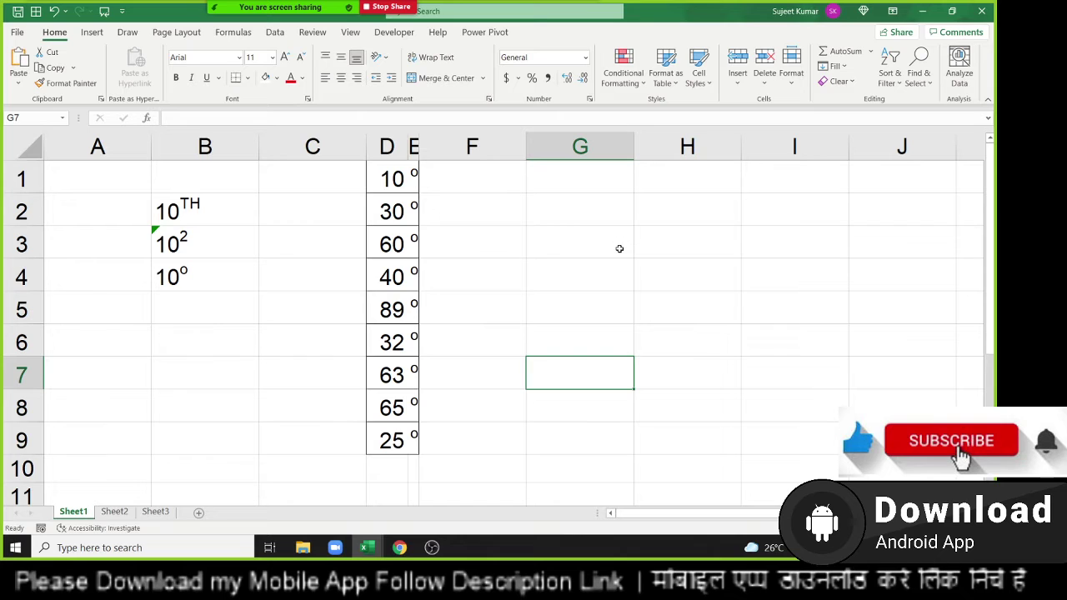
- Turn off gridline view on Sheet1 from the Page Layout options
left_click(394, 33)
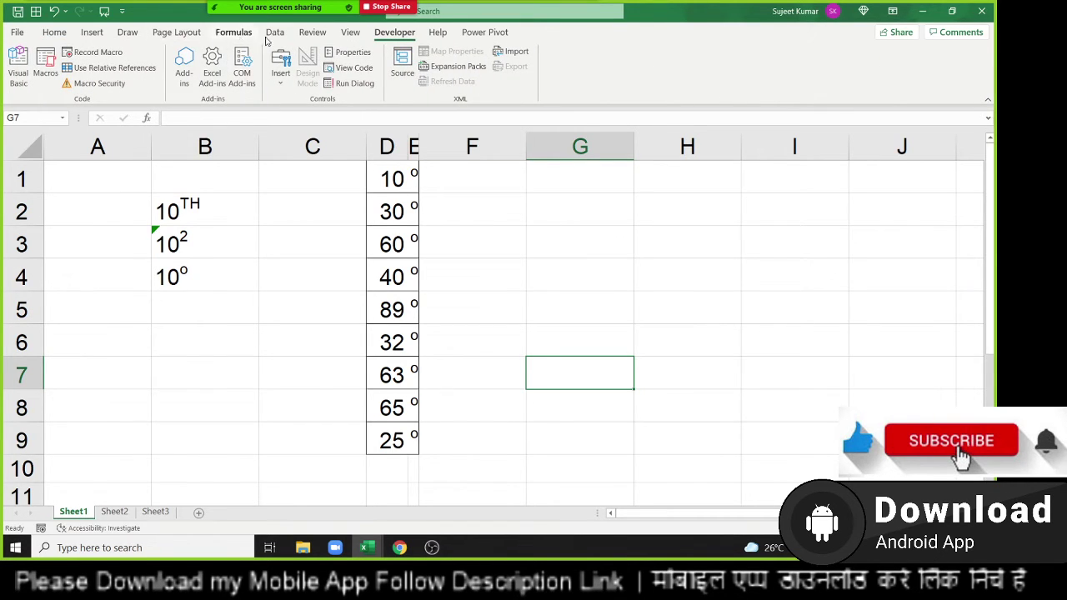
left_click(176, 32)
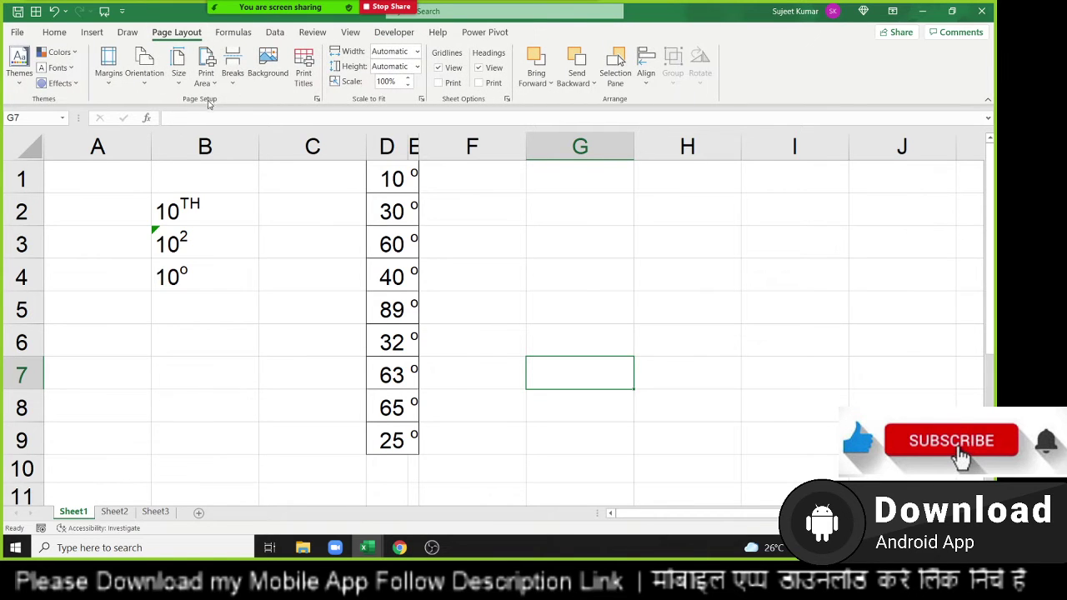
left_click(448, 70)
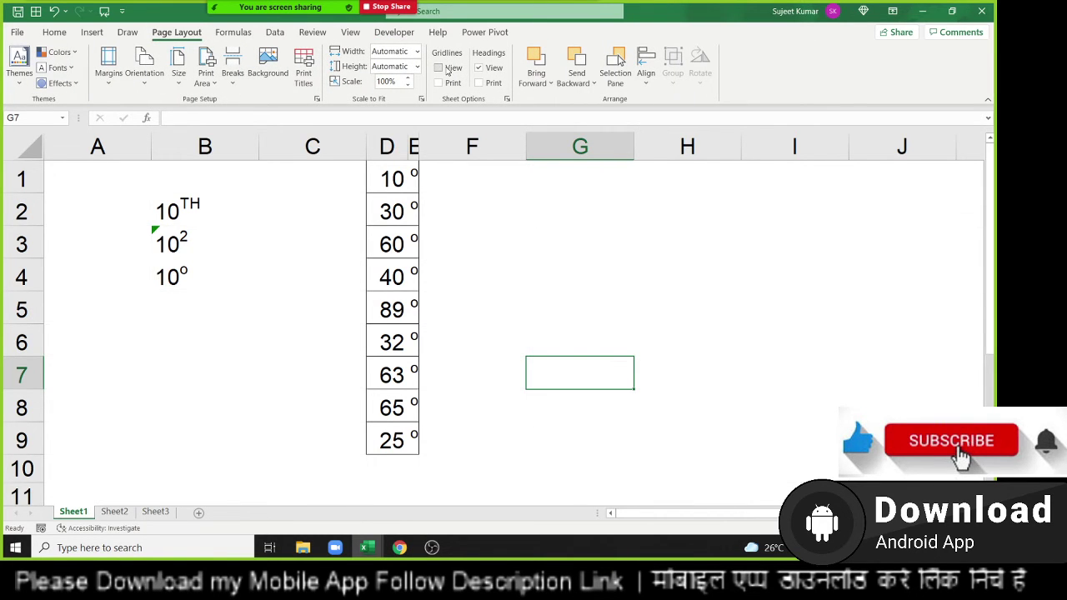
left_click(458, 218)
- Widen column E slightly so the degree-sign cells fit
left_click(593, 265)
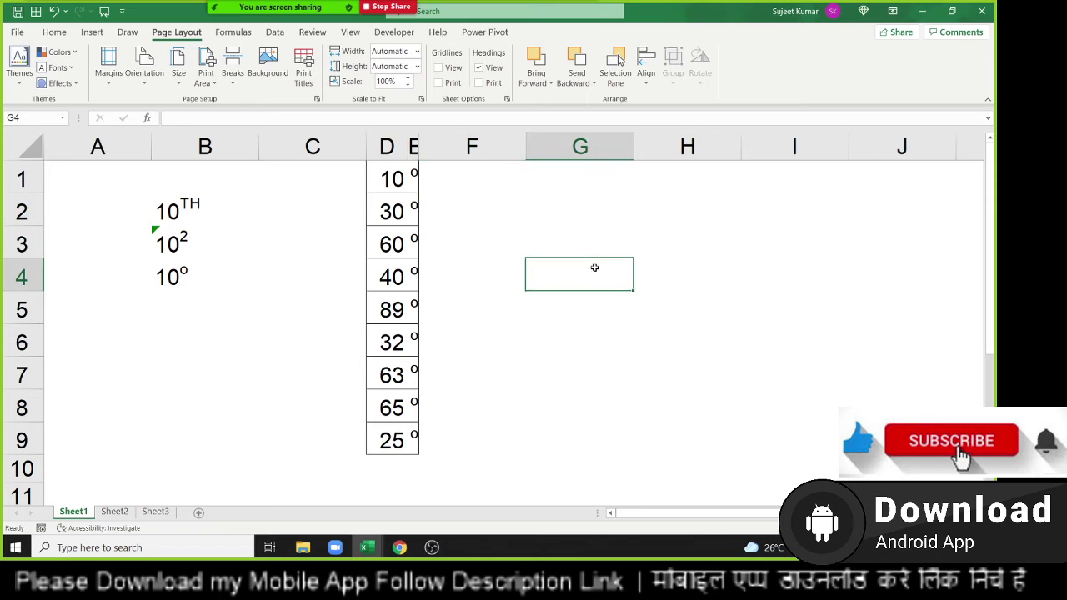
left_click(414, 173)
left_click_drag(419, 147, 422, 146)
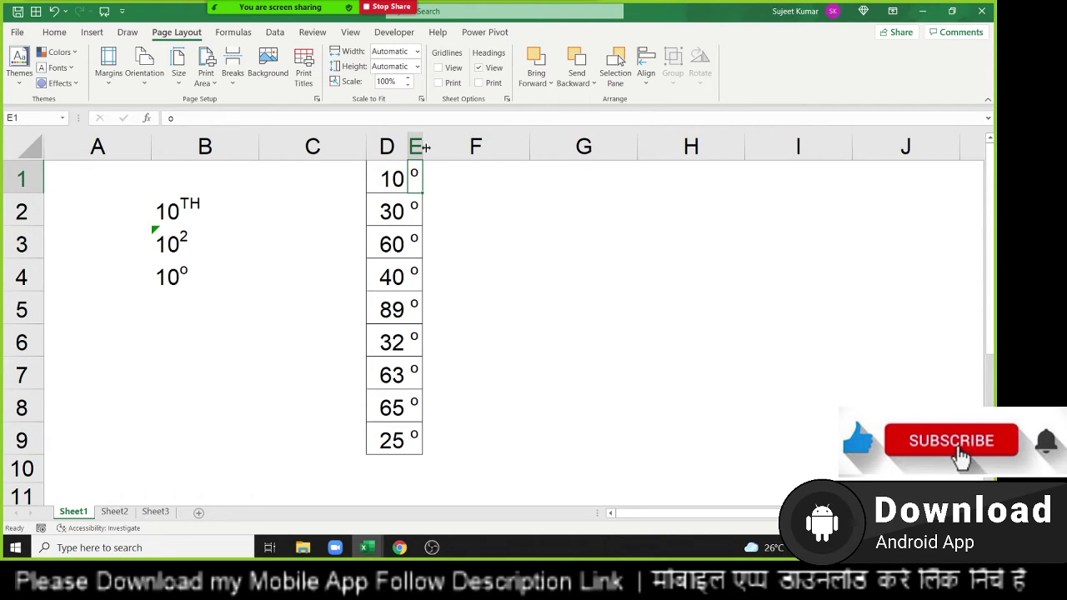
left_click(477, 222)
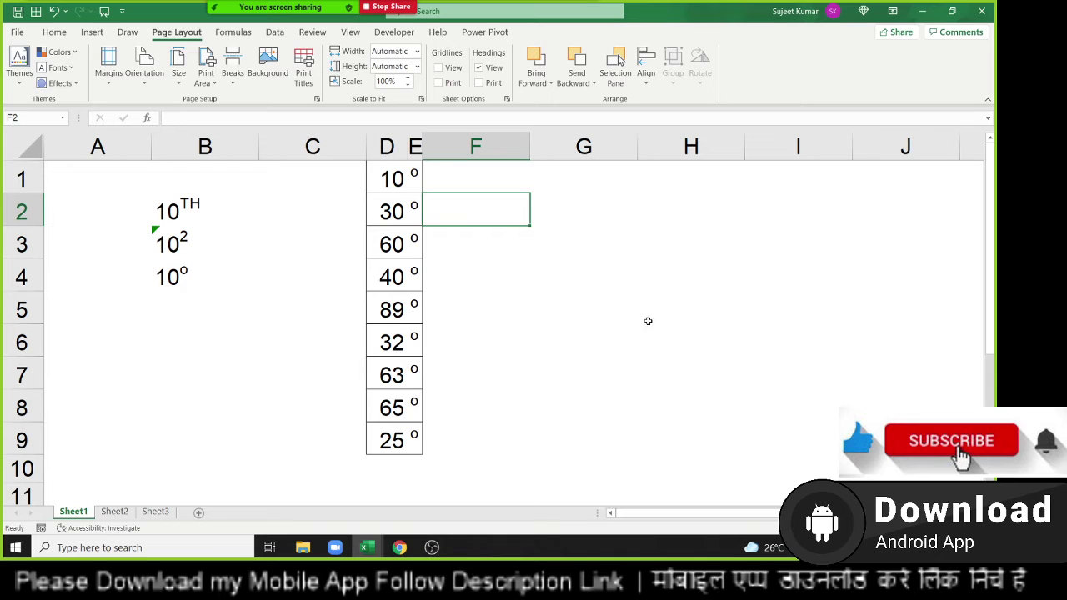
- On Sheet2, enter 85, 36, 62, 21, 36, 62, 32, 45 and 98 down A1:A9
left_click(115, 512)
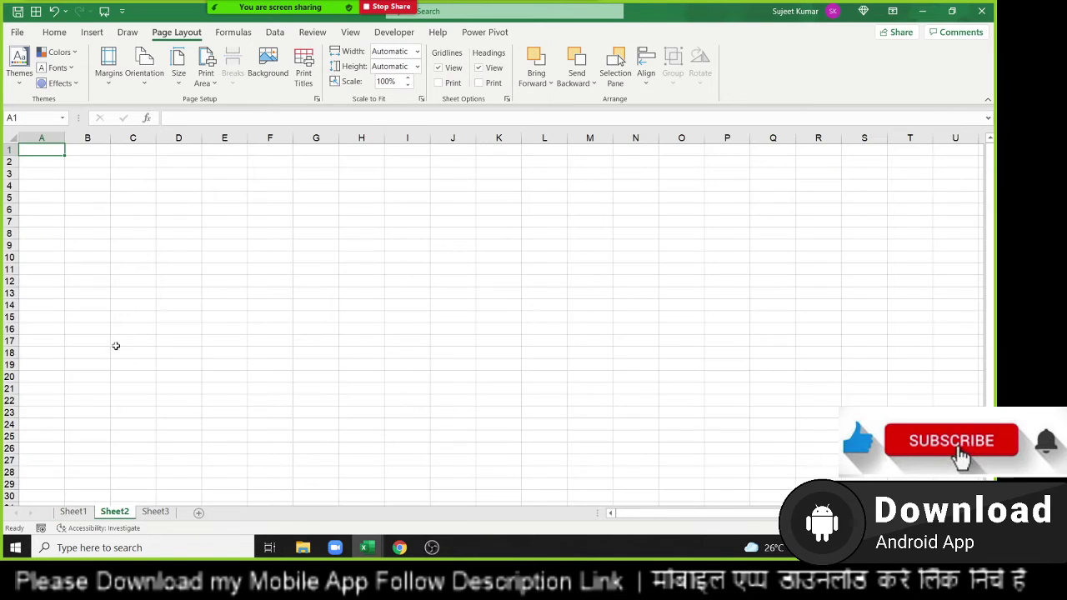
type("85")
key("Return")
type("36")
key("Return")
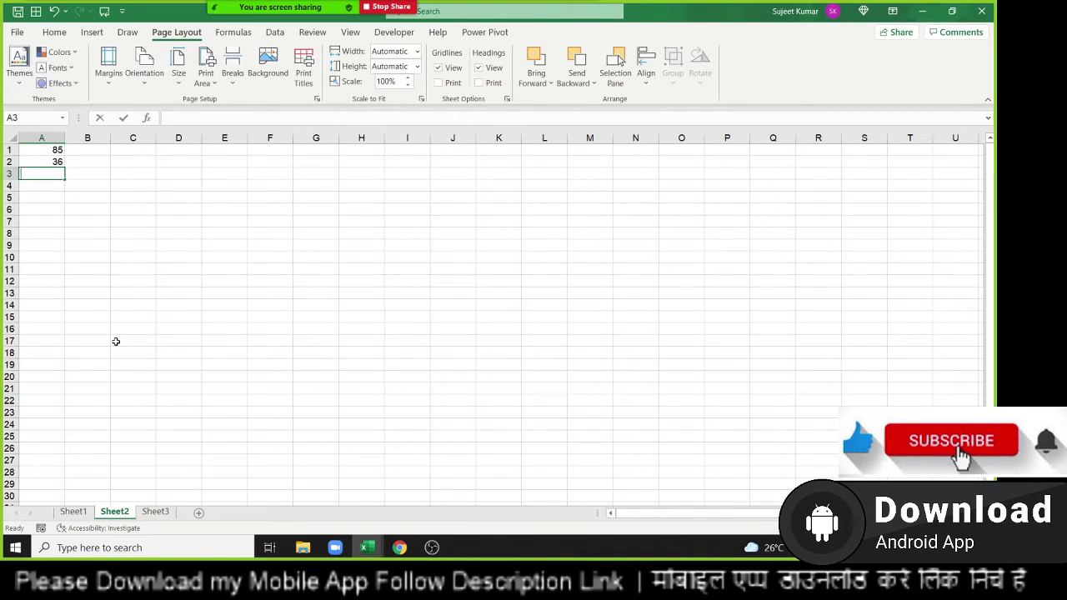
type("62")
key("Return")
type("21")
key("Return")
type("36")
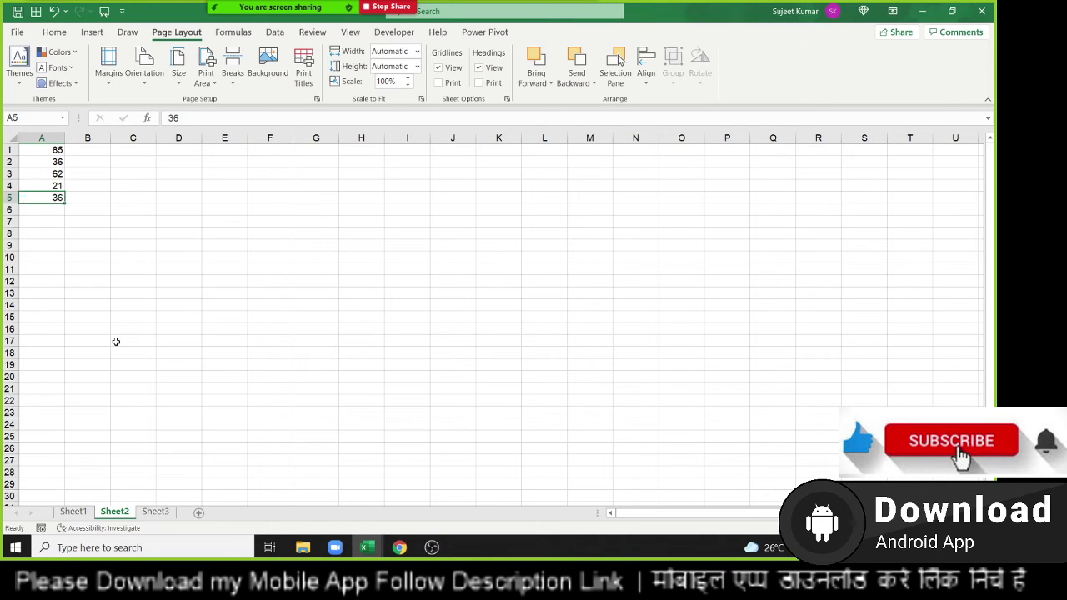
key("Return")
type("62")
key("Return")
type("32")
key("Return")
type("4")
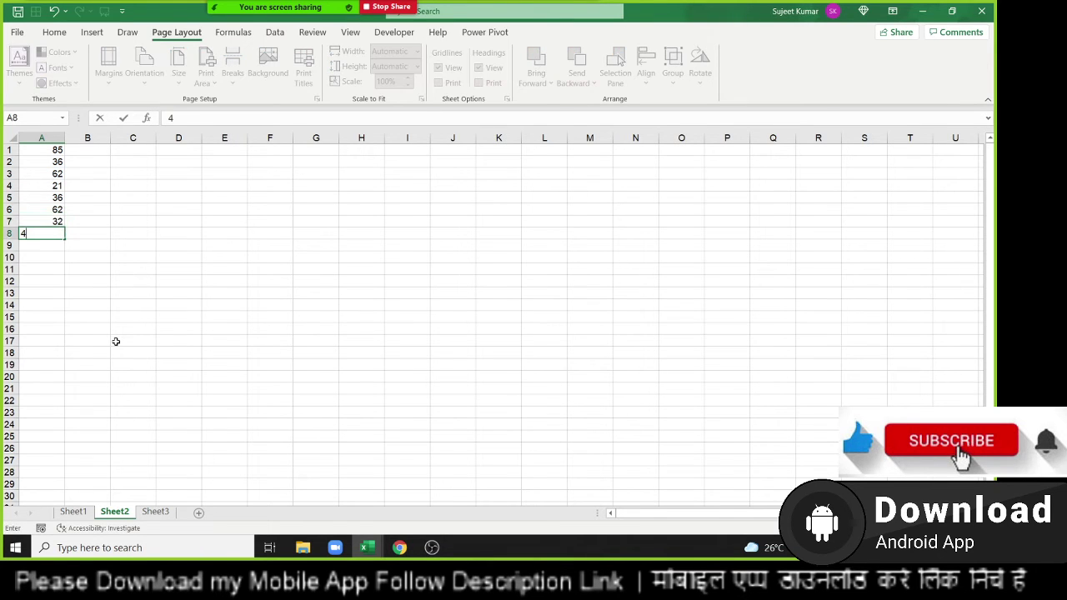
type("56")
key("BackSpace")
key("Return")
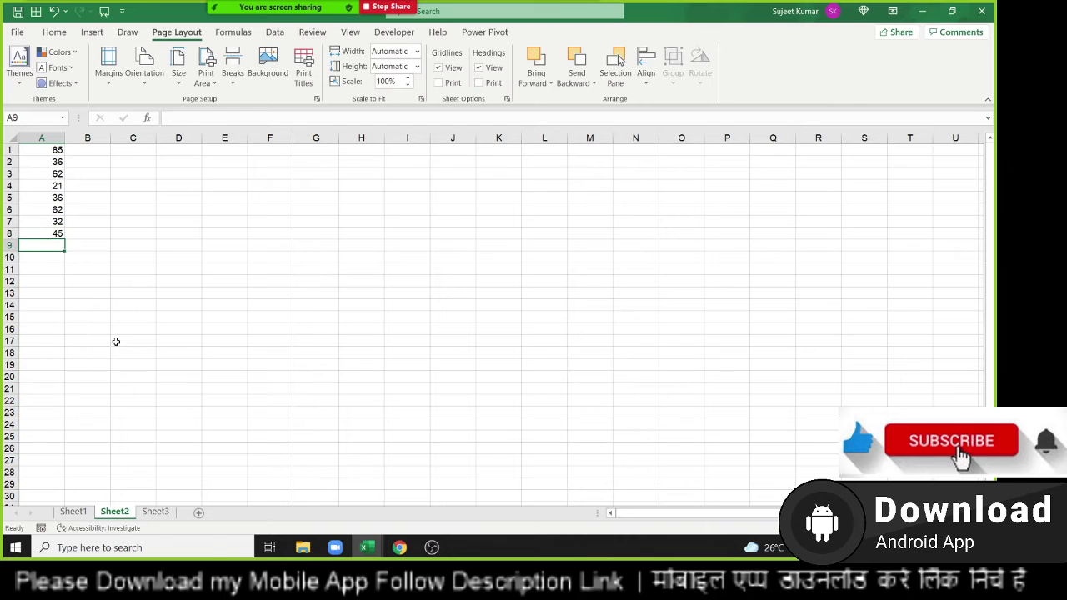
type("98")
key("Return")
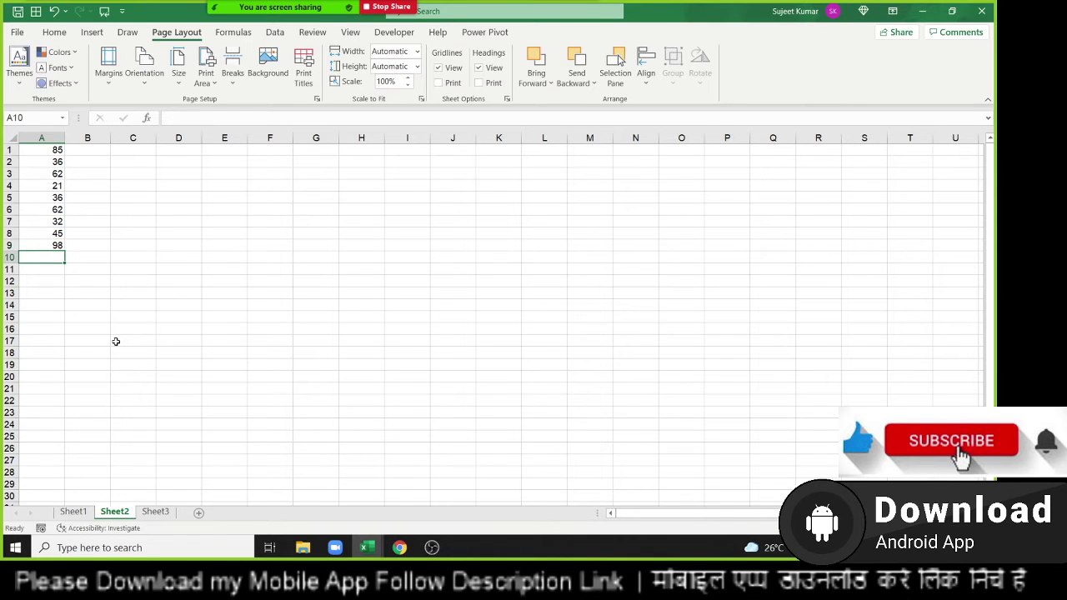
- Select the whole of column A
scroll(91, 321, "up", 5, "ctrl")
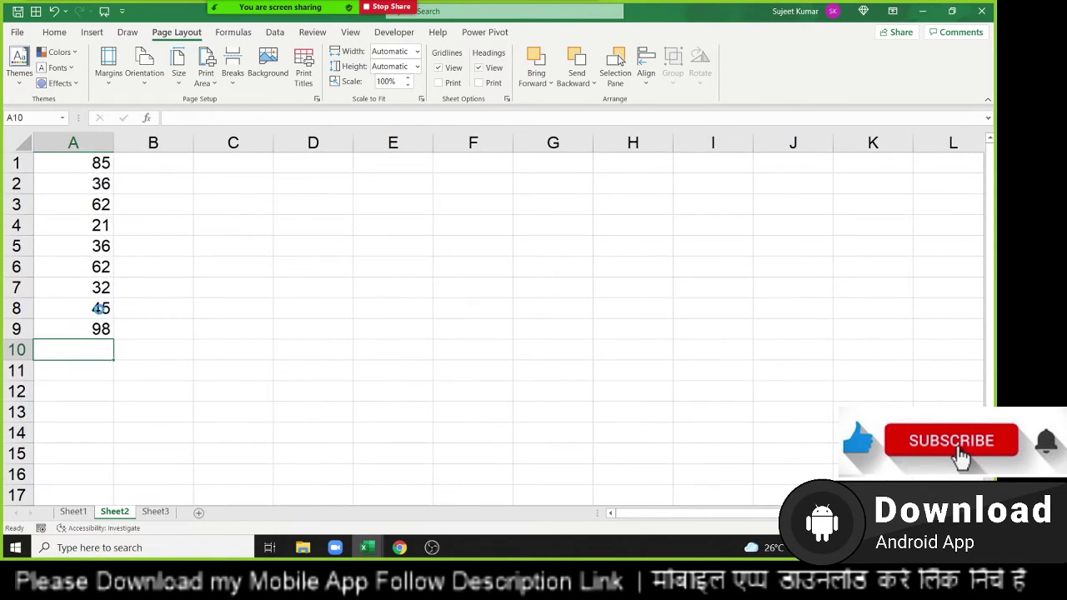
scroll(92, 321, "up", 3, "ctrl")
left_click(109, 140)
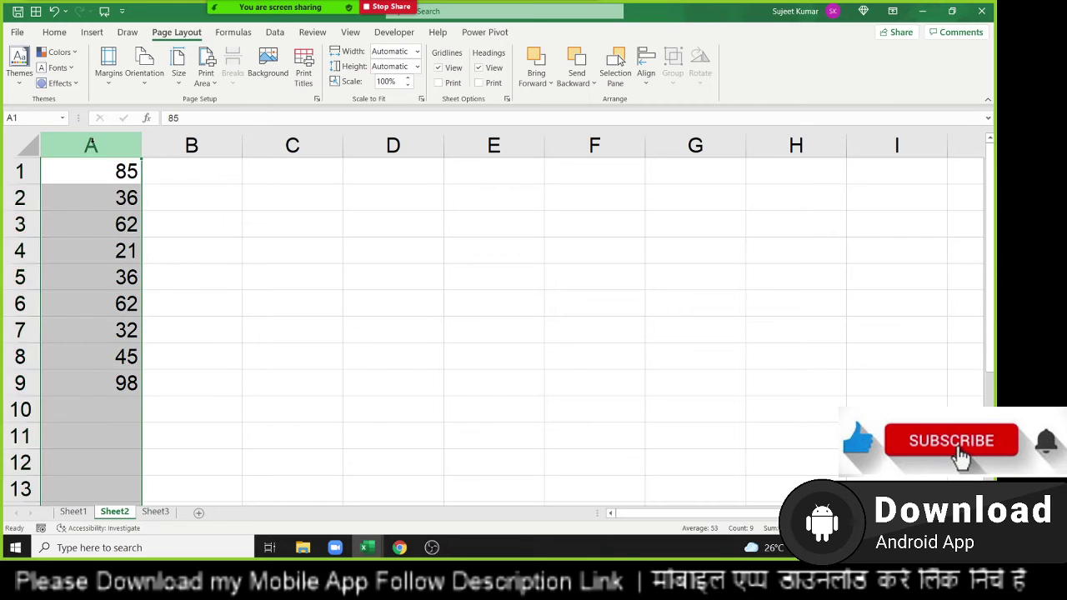
- Insert a blank column so the numbers sit in B1:B9, narrow column B, and sketch across 36
key("ctrl+shift+plus")
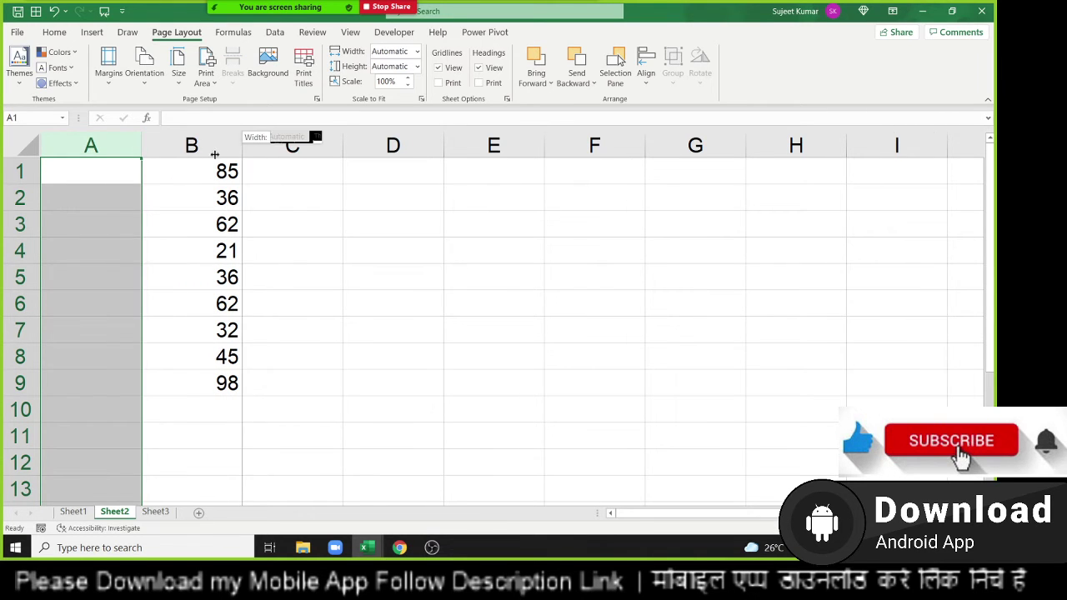
left_click_drag(241, 150, 200, 158)
mouse_move(280, 6)
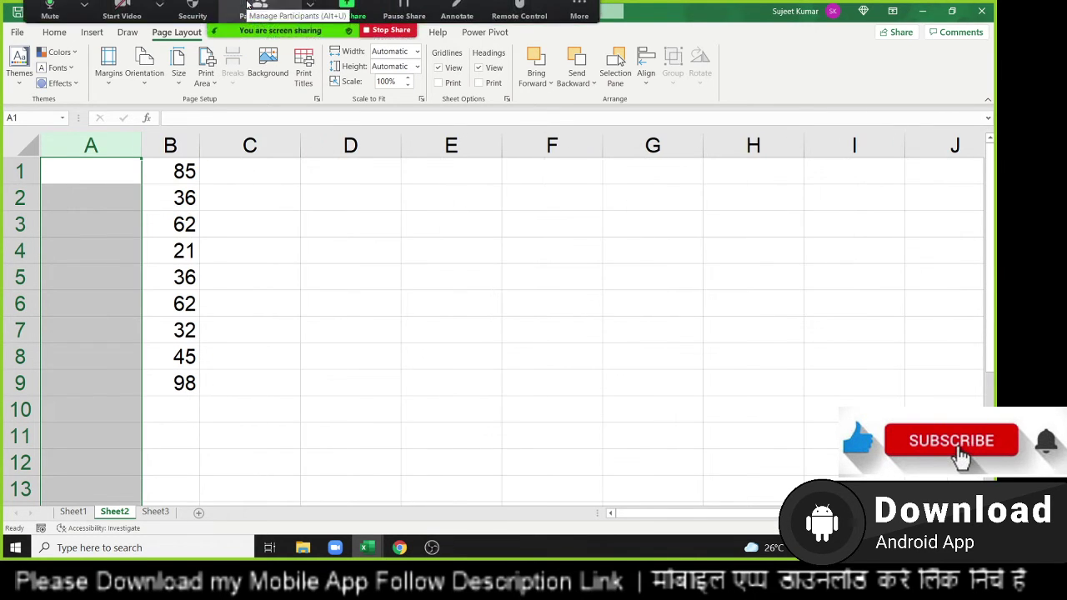
left_click(457, 11)
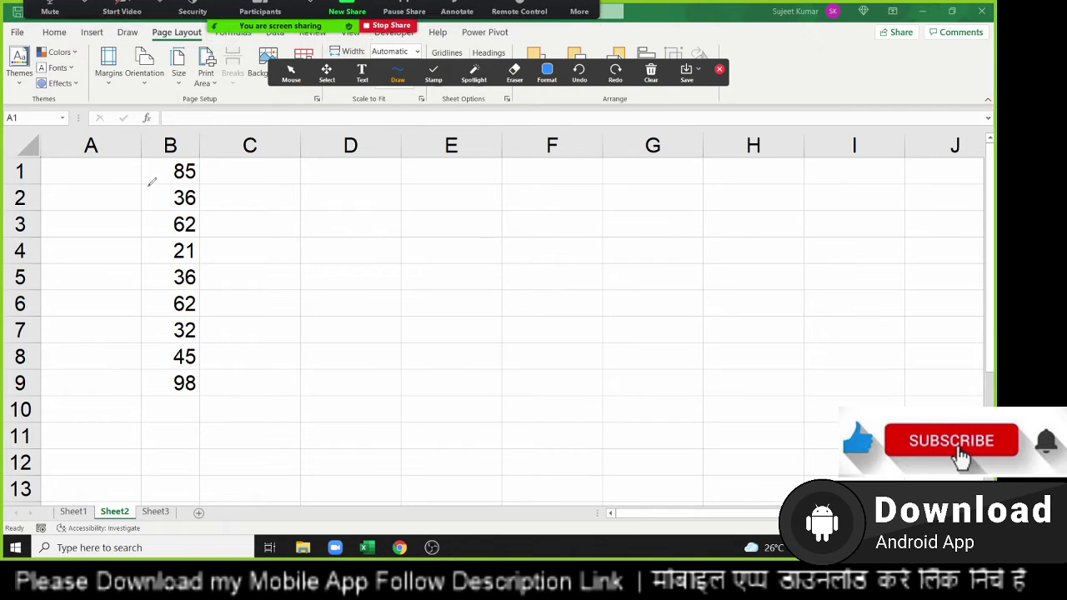
mouse_move(146, 185)
left_mouse_down()
mouse_move(201, 201)
mouse_move(159, 211)
left_mouse_up()
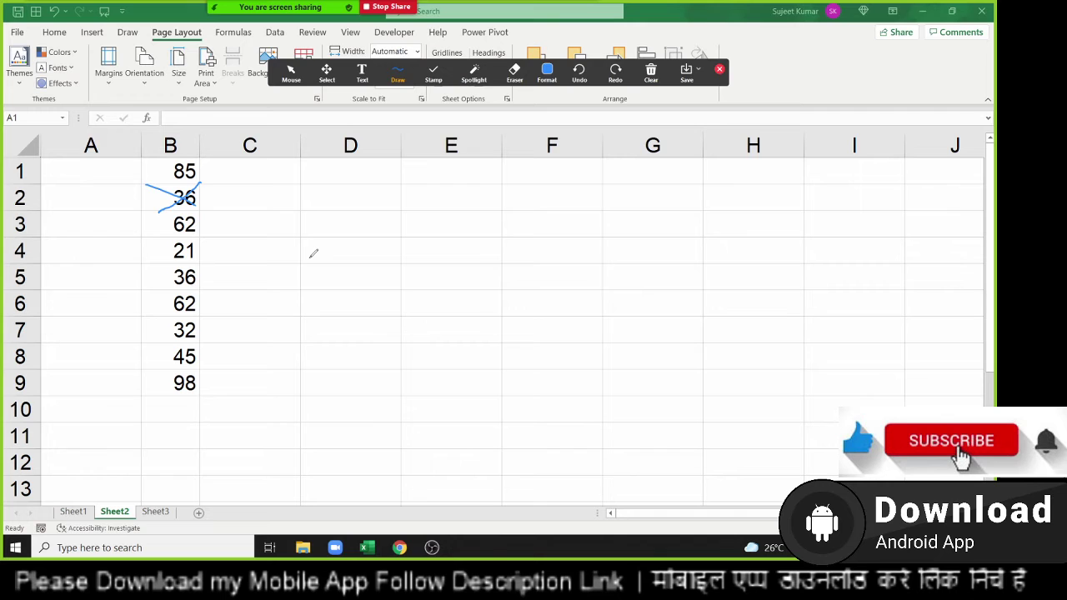
- Erase all screen annotations, then select B2 and the range D2:F3
left_click(721, 70)
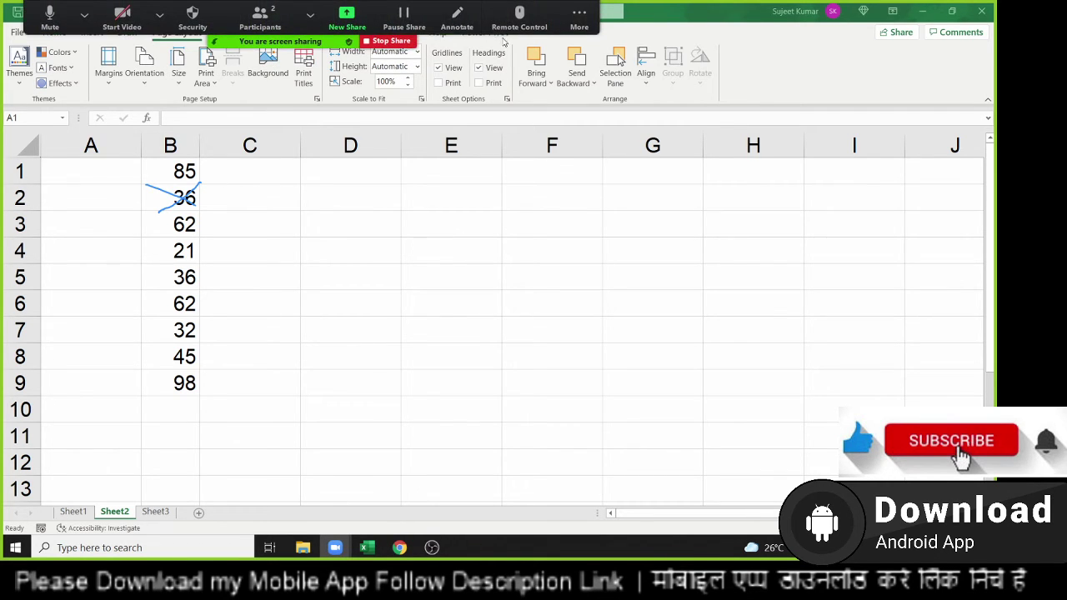
left_click(458, 19)
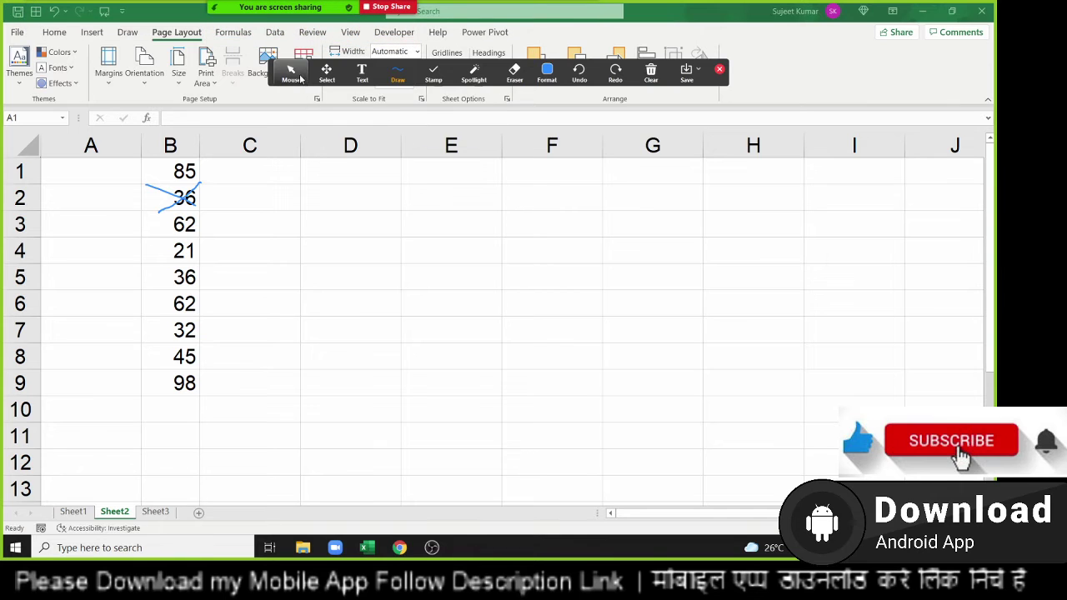
left_click(651, 74)
left_click(664, 102)
left_click(720, 70)
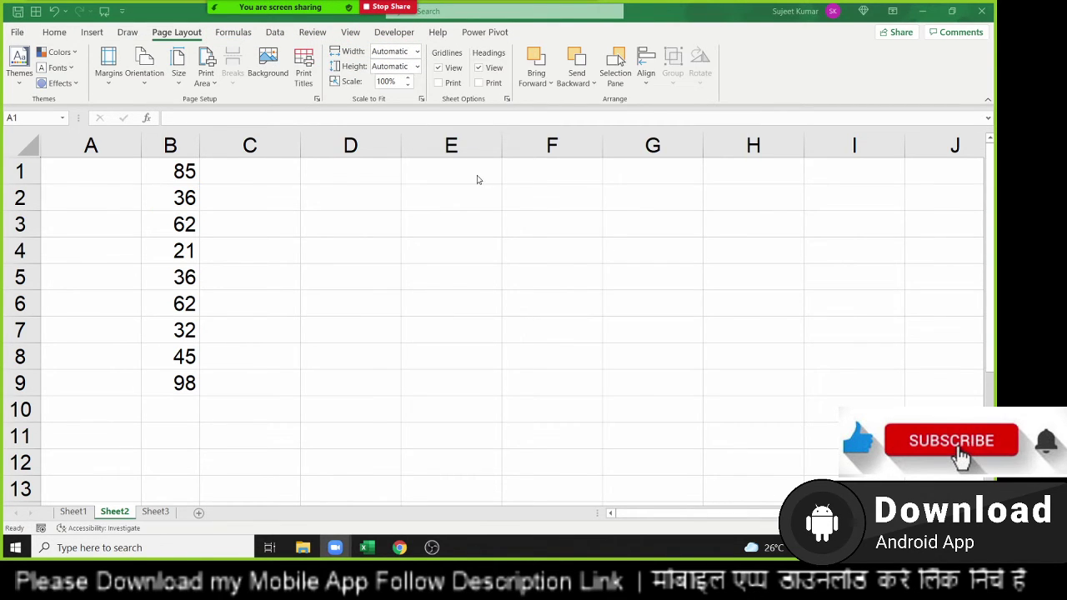
left_click(183, 198)
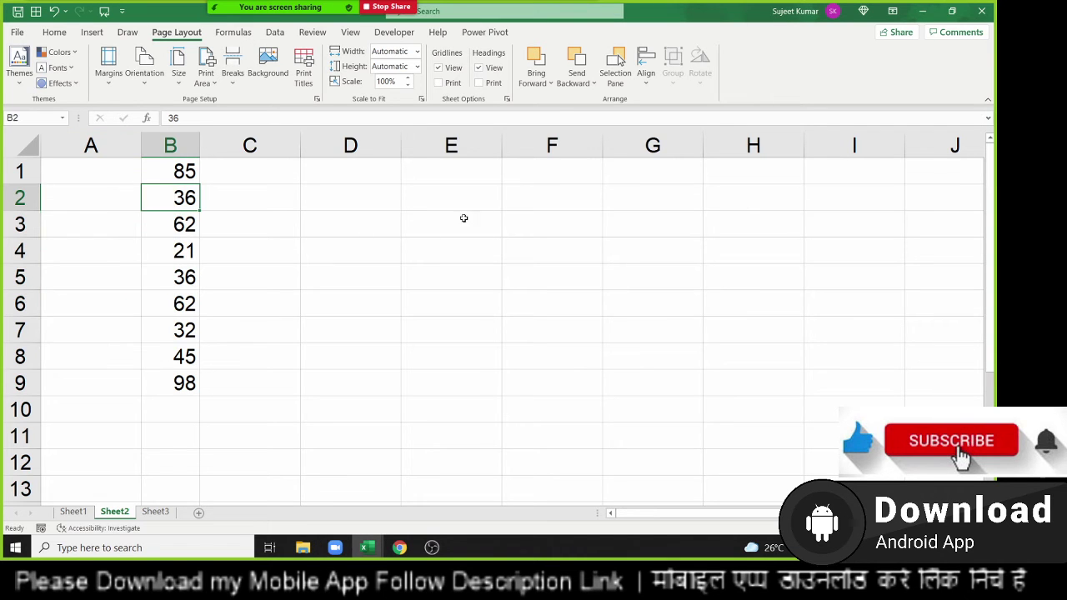
left_click_drag(398, 197, 545, 213)
- In Gmail, look through the first Google Forms email and return to the inbox
left_click(400, 548)
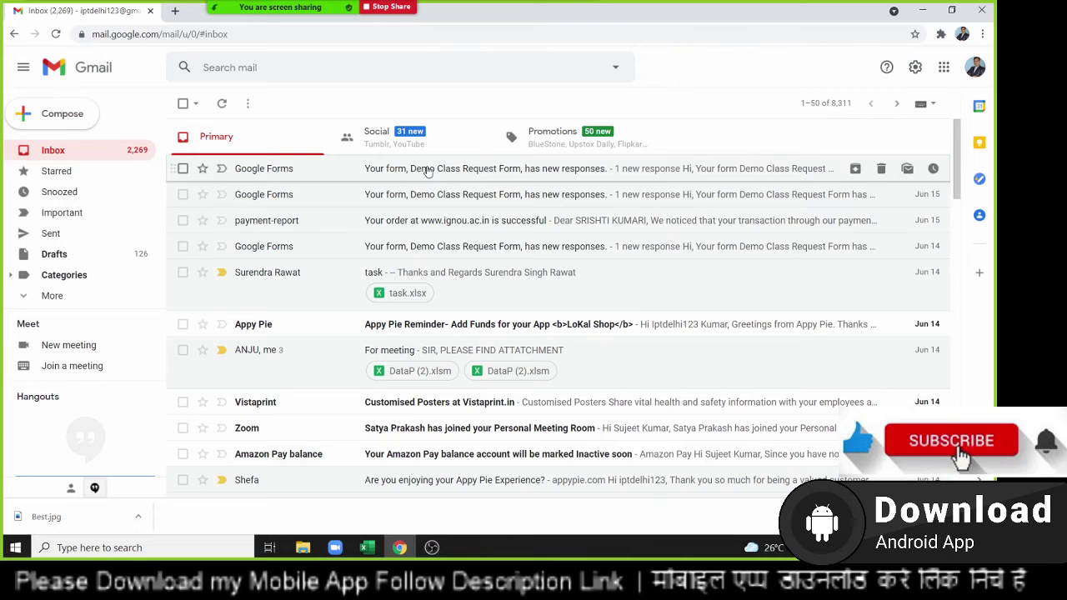
left_click(425, 171)
scroll(466, 358, "down", 3)
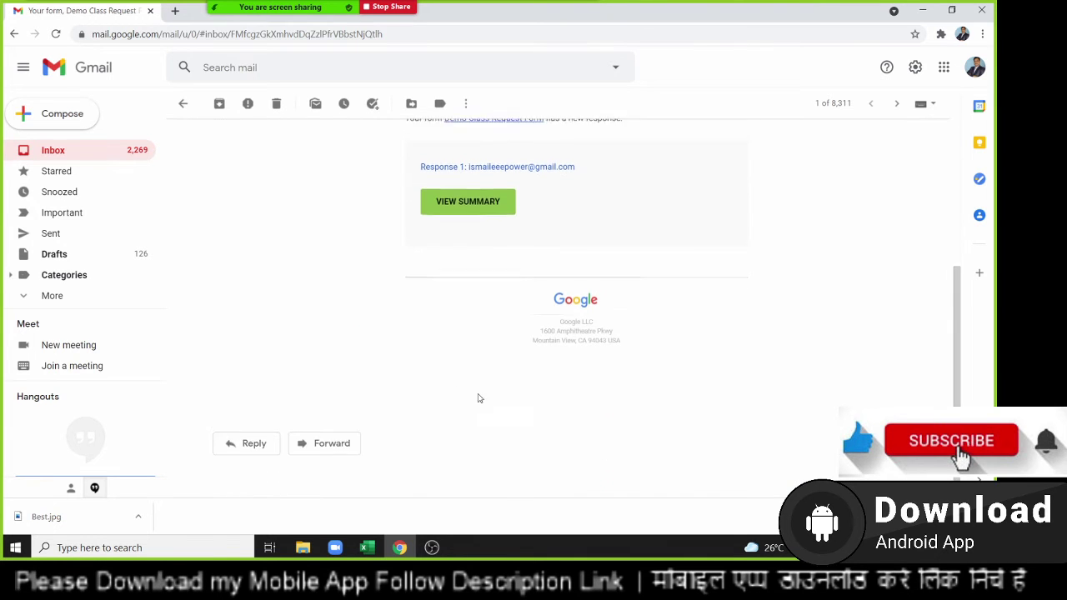
scroll(477, 398, "up", 5)
key("u")
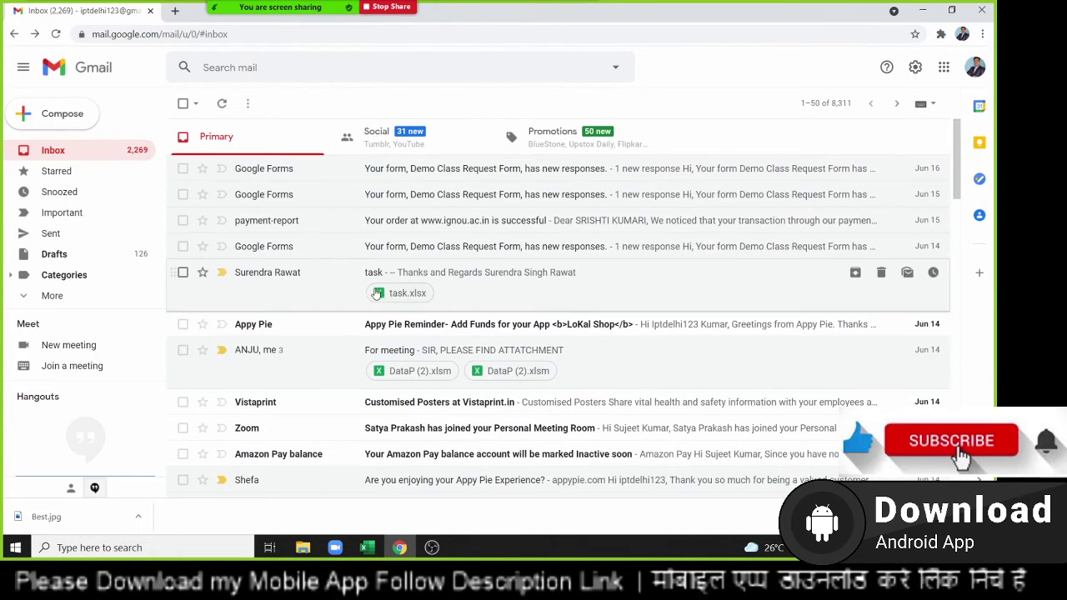
- Copy the transaction sentence from the order confirmation payment email and return to Excel
left_click(430, 222)
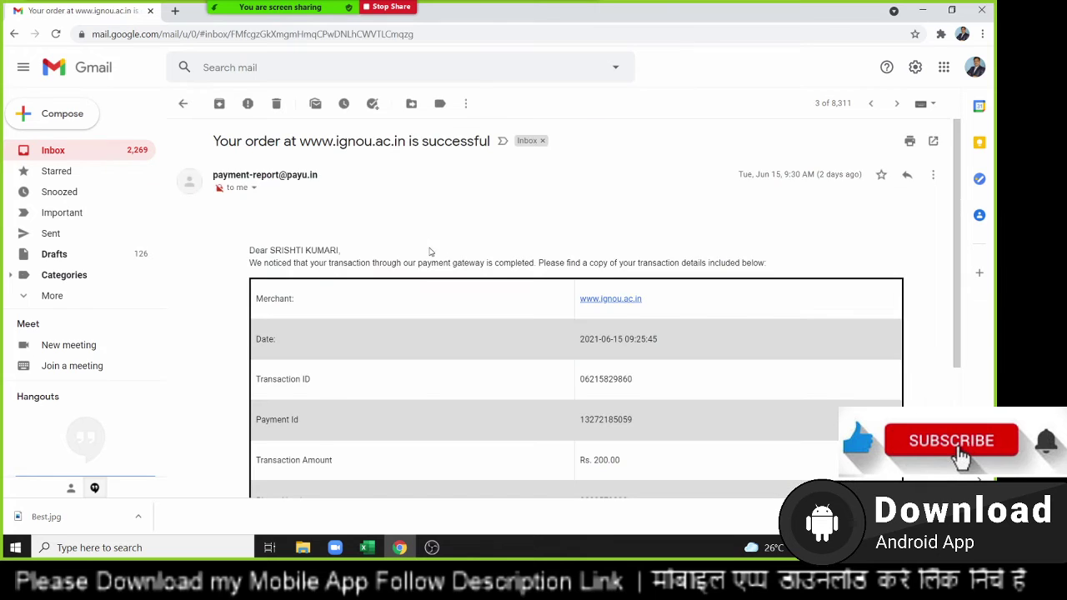
scroll(310, 278, "down", 1)
scroll(309, 278, "down", 3)
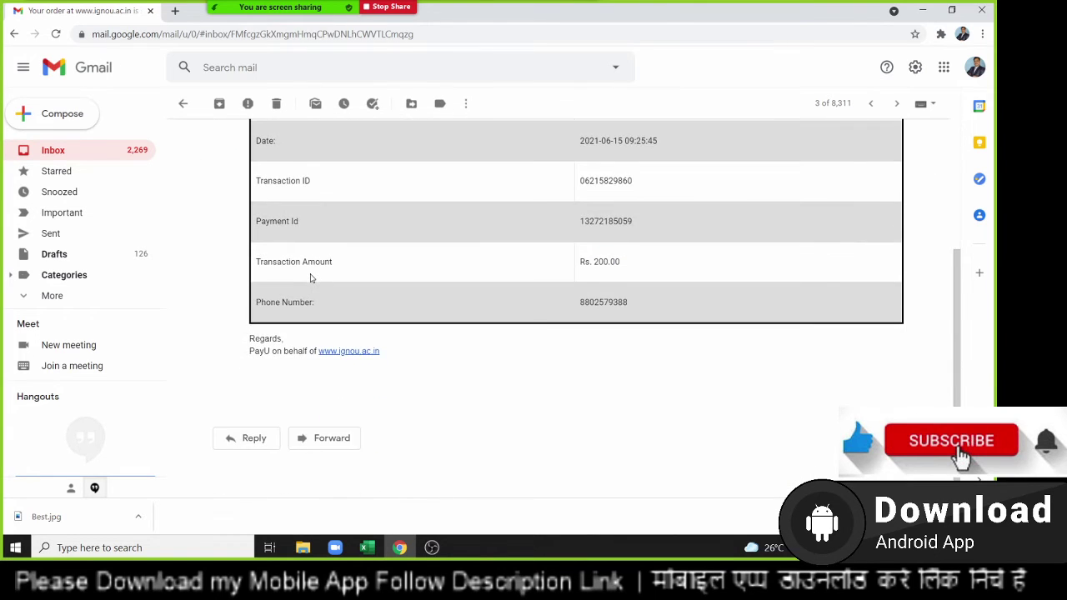
scroll(292, 259, "up", 5)
triple_click(259, 262)
key("ctrl+c")
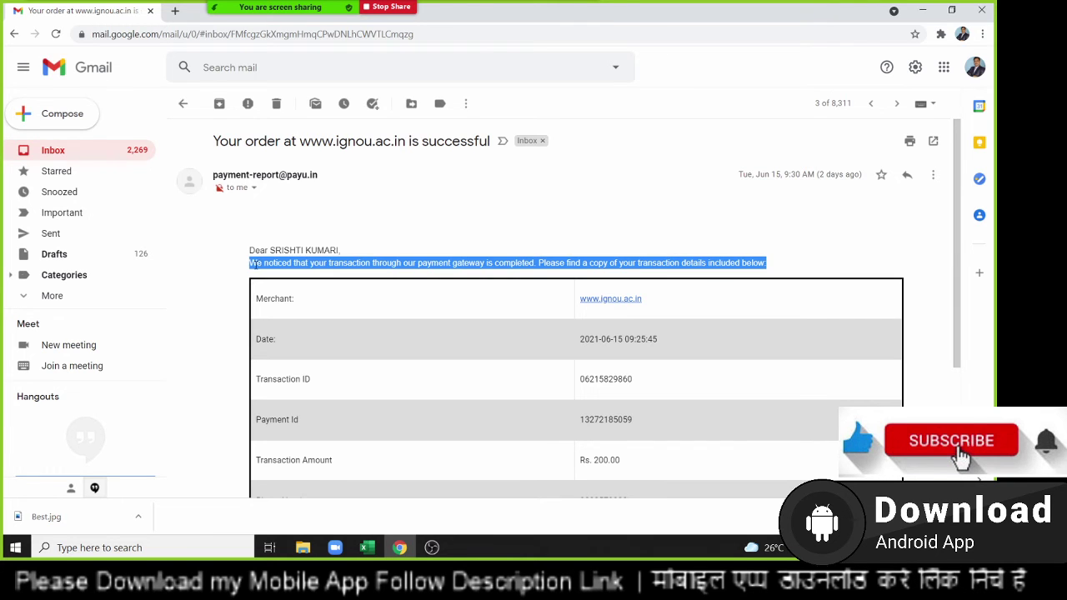
key("alt+Tab")
left_click(354, 292)
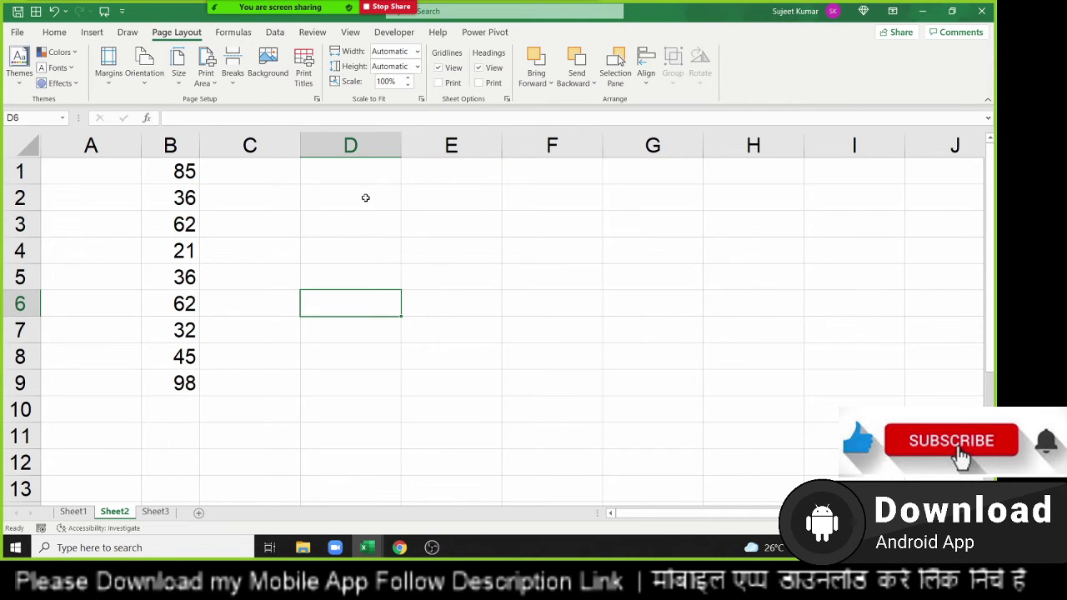
- Merge & Center D2:G3, dismiss the size-mismatch paste warning, and start editing the merged cell
left_click_drag(360, 210, 608, 231)
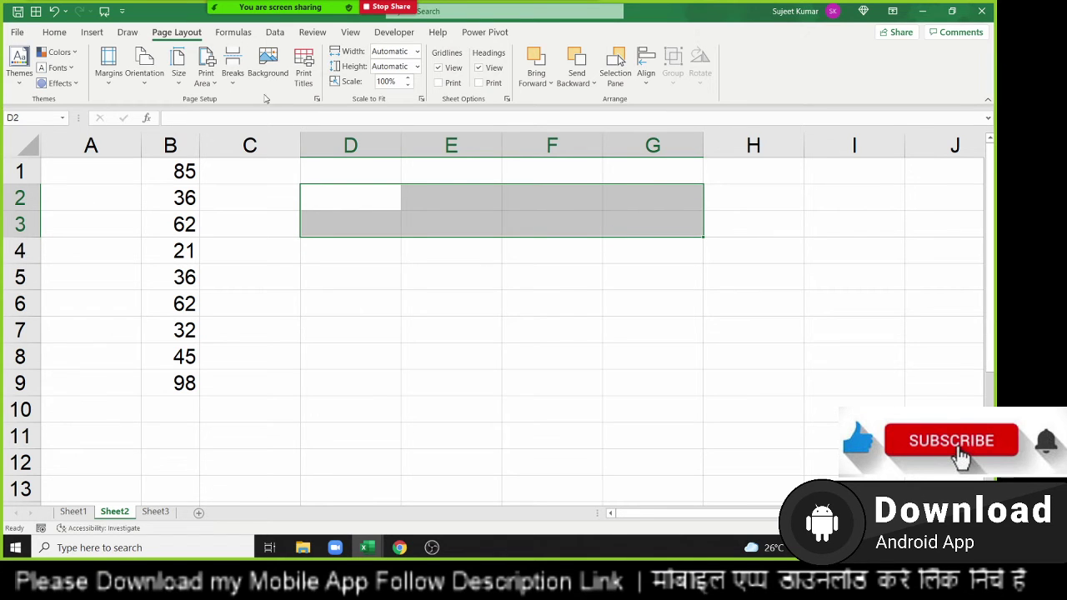
left_click(54, 31)
left_click(442, 79)
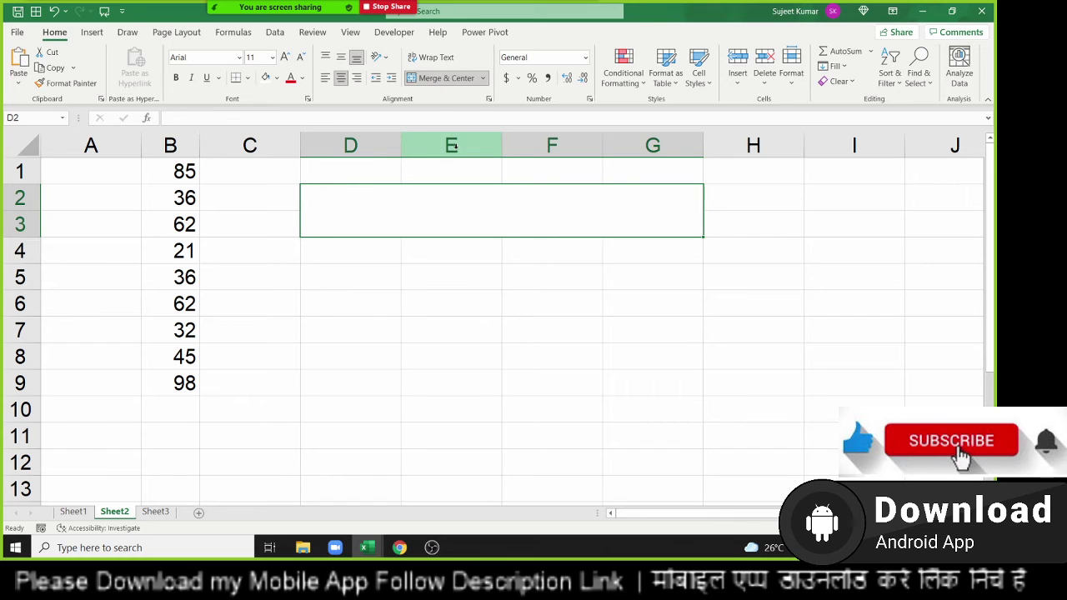
key("ctrl+v")
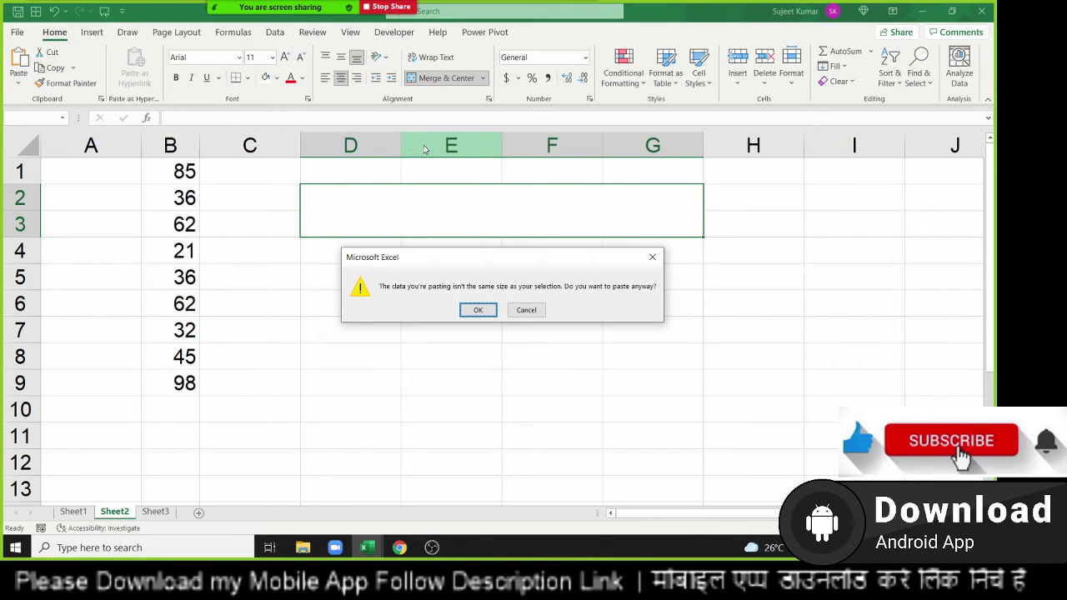
key("Escape")
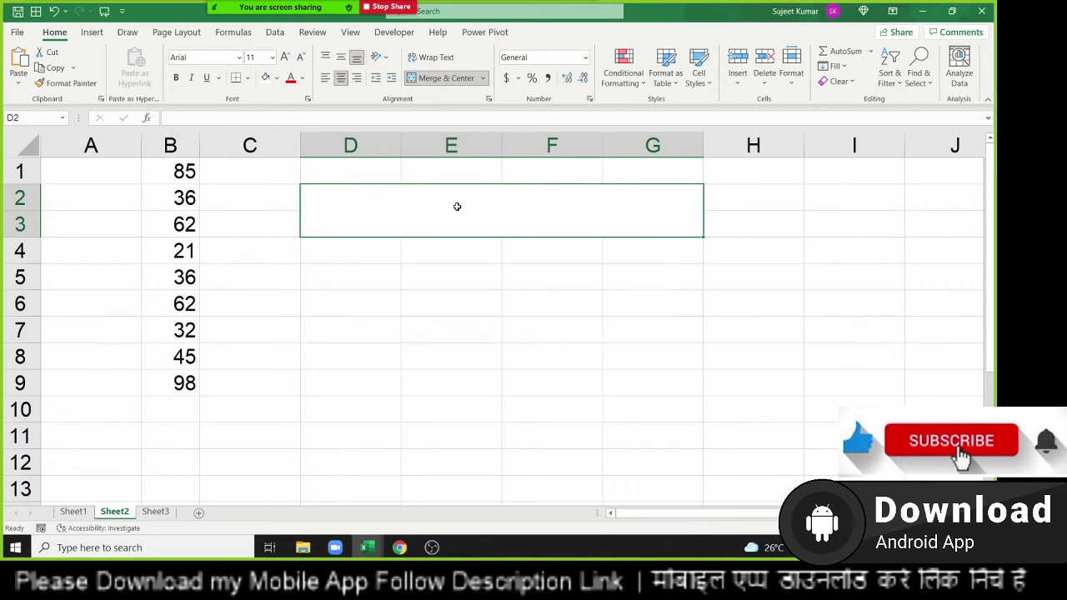
double_click(458, 205)
- Paste the transaction sentence into the merged cell and confirm it
key("ctrl+v")
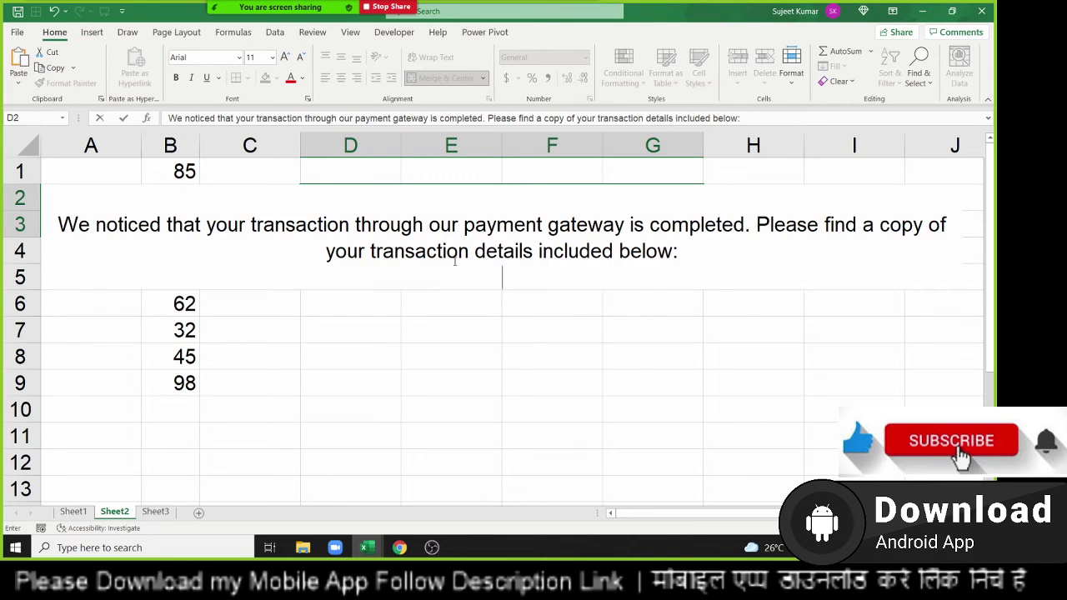
left_click(473, 316)
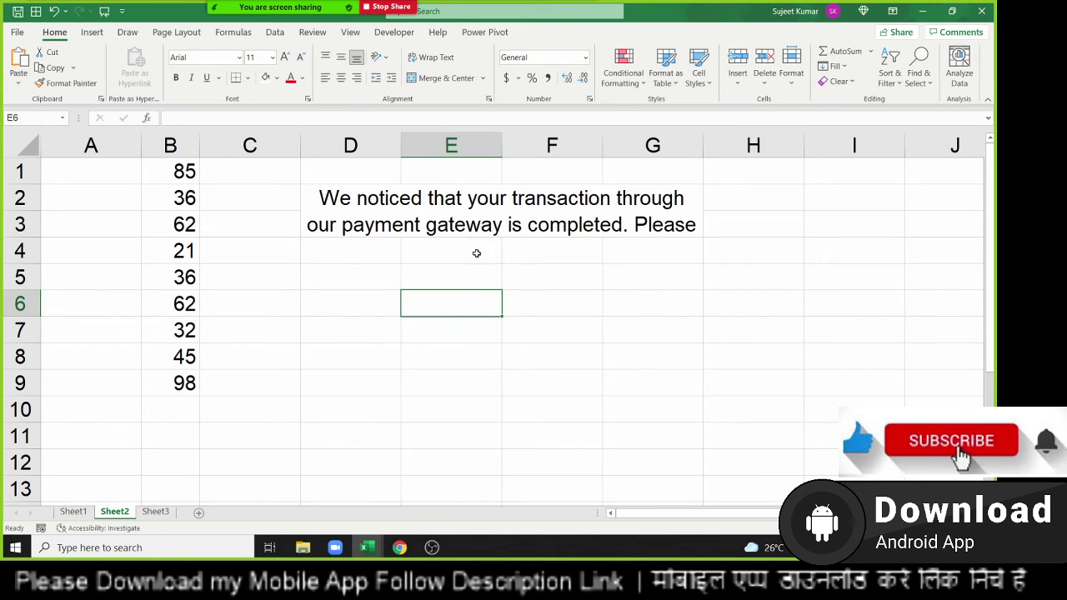
left_click(476, 207)
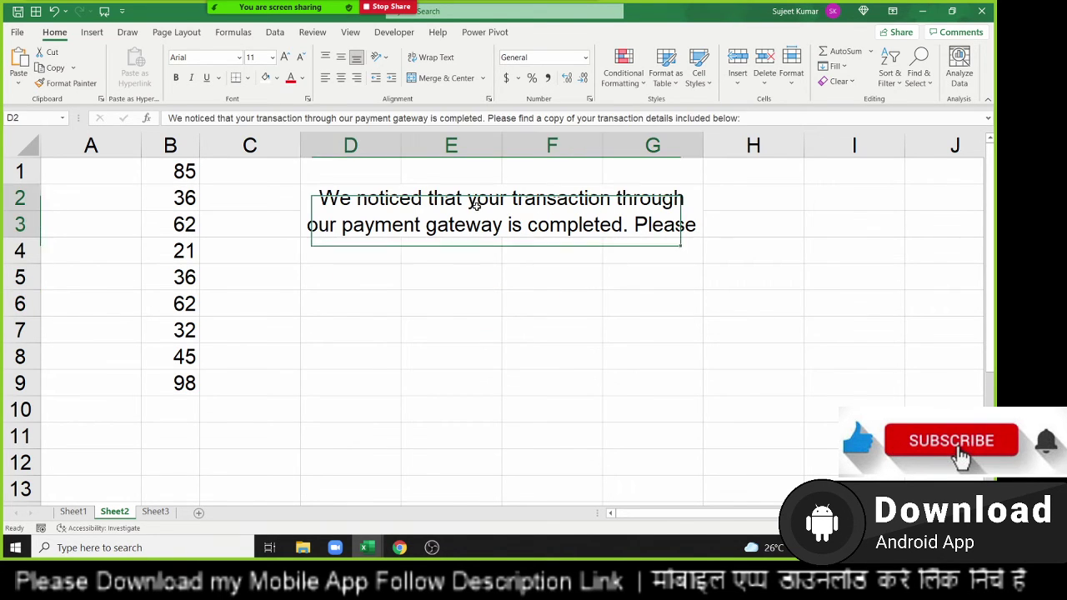
- Wrap the sentence, reduce its font size to 8, and make row 2 taller
left_click(425, 58)
left_click(425, 60)
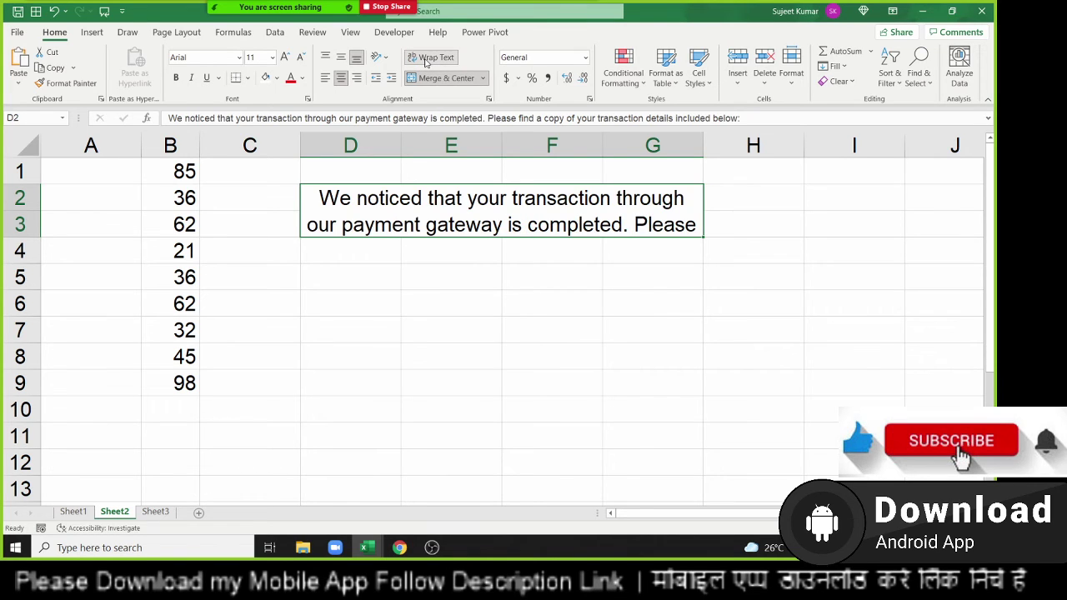
left_click(303, 59)
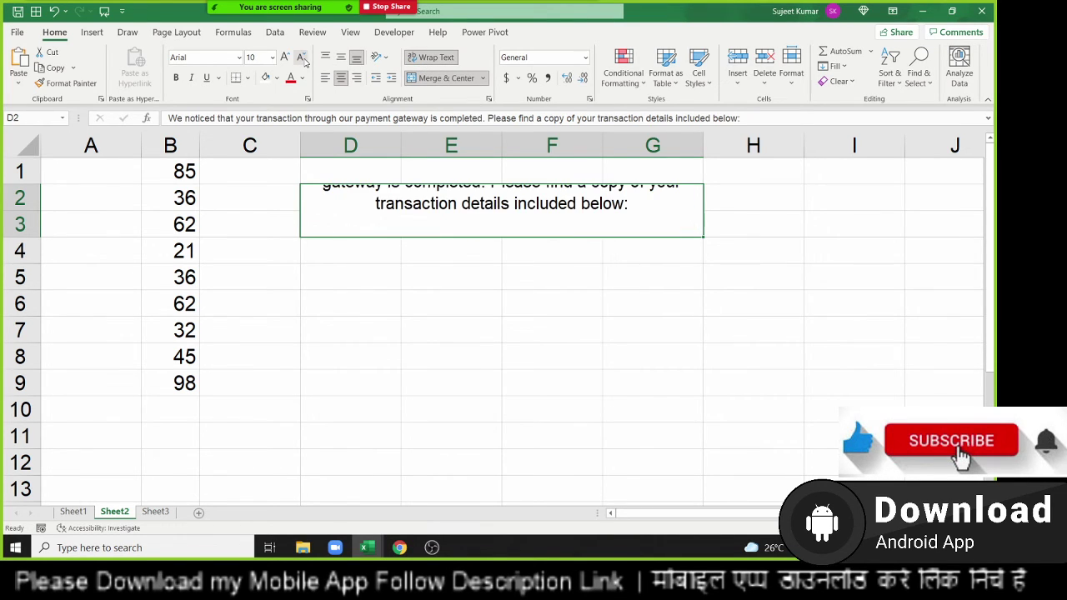
left_click(284, 56)
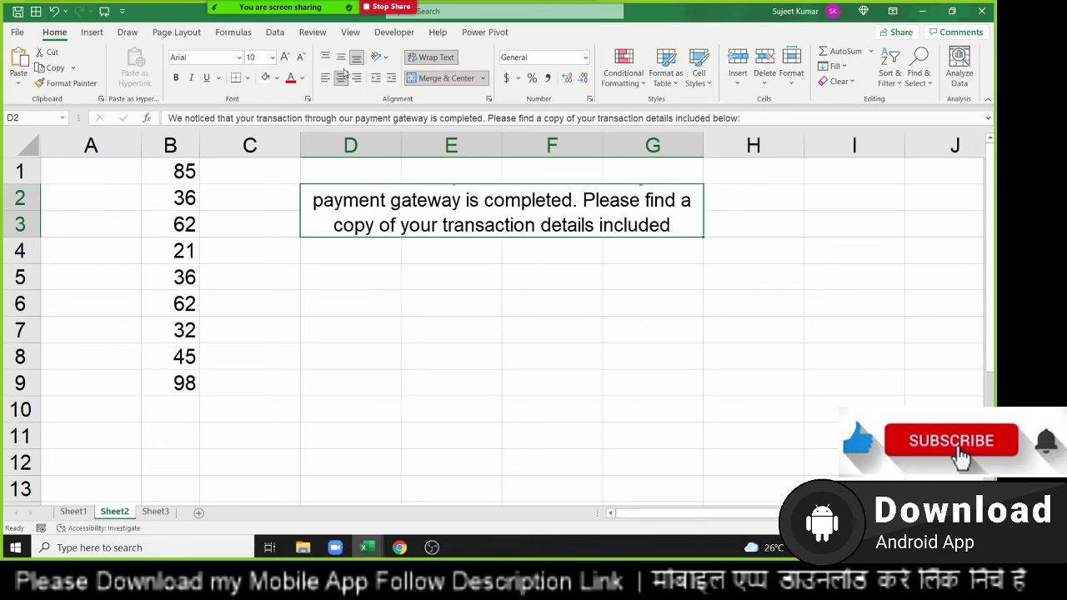
left_click(299, 58)
left_click(300, 60)
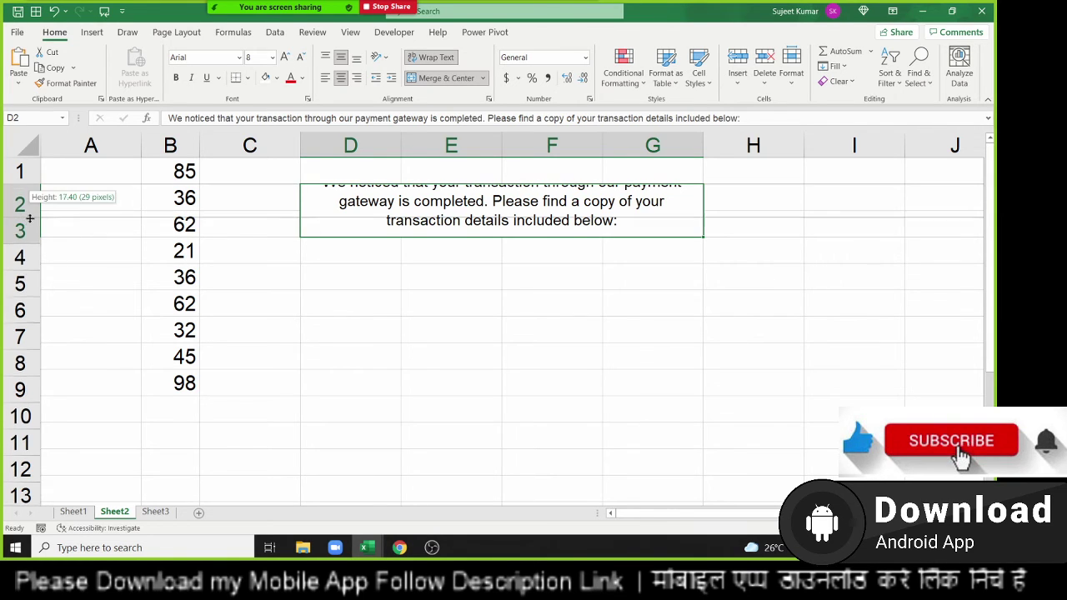
left_click_drag(29, 211, 30, 229)
- Select the word 'completed' inside the merged cell's sentence
left_click(555, 336)
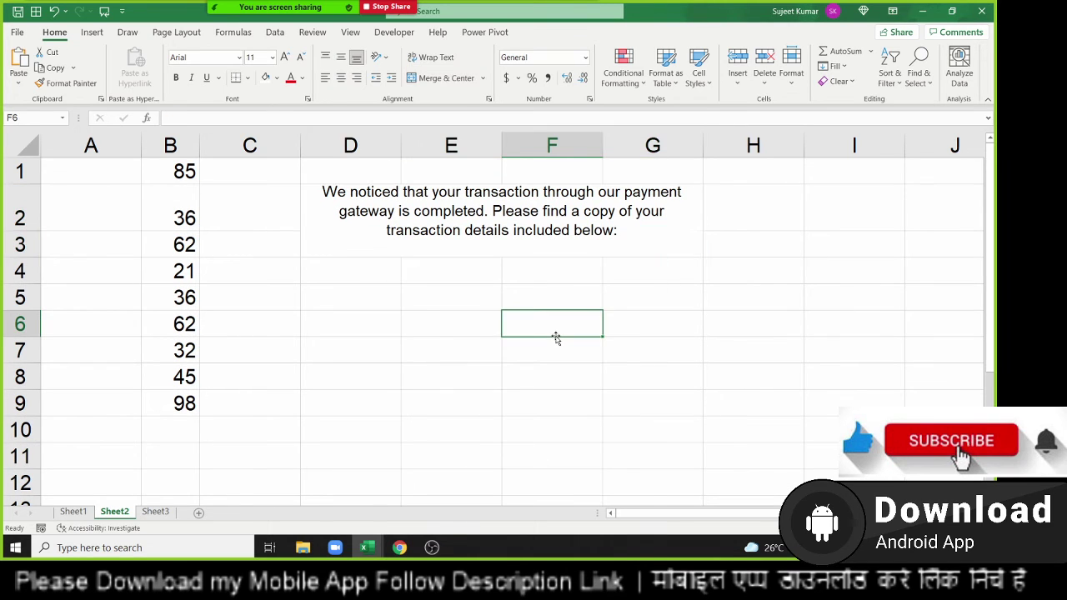
double_click(484, 216)
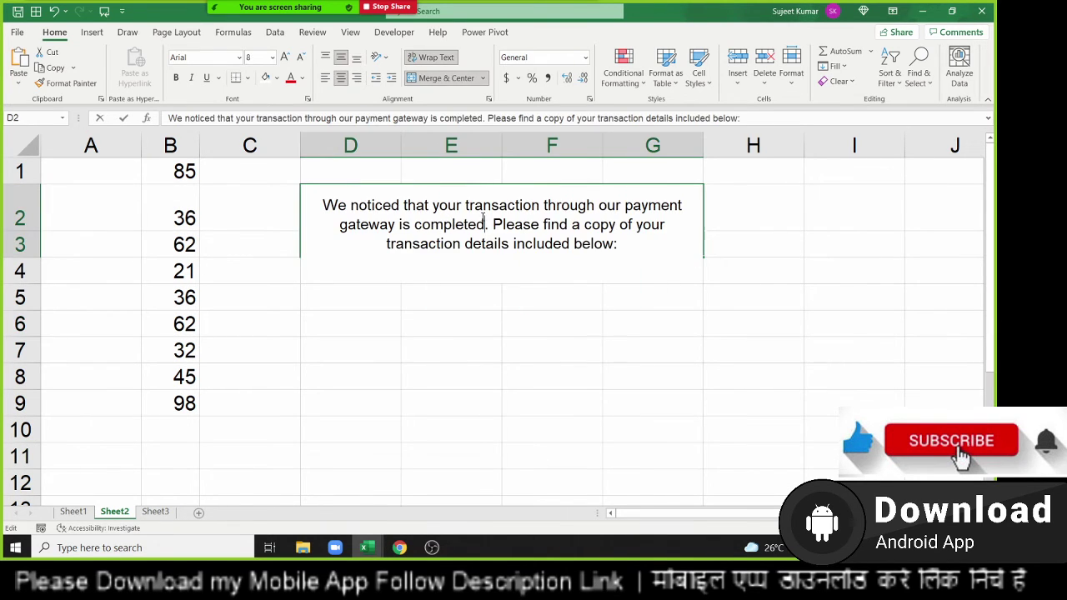
double_click(433, 224)
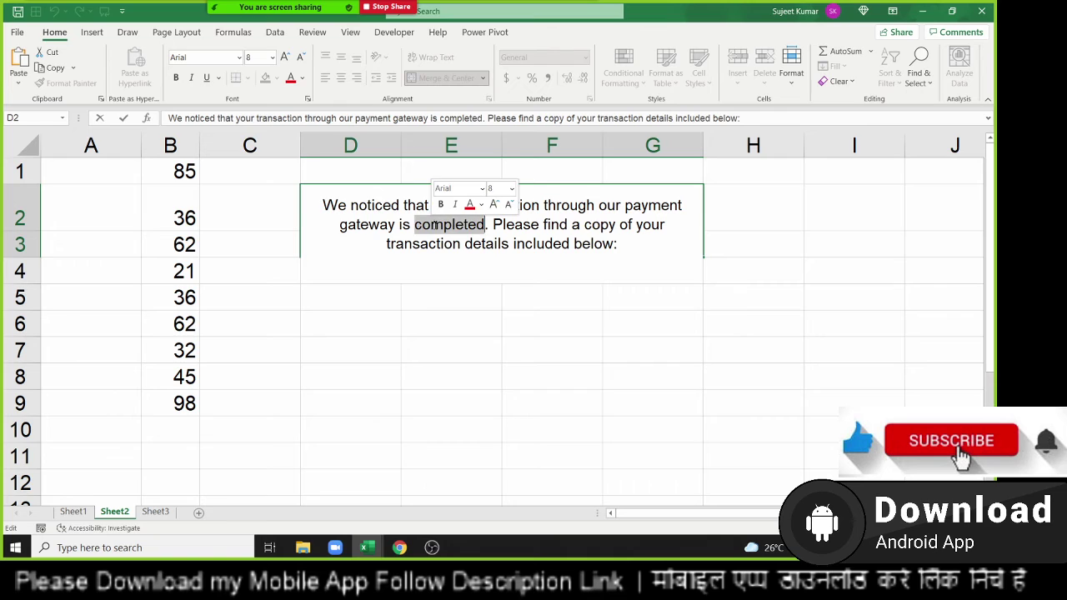
left_click(461, 325)
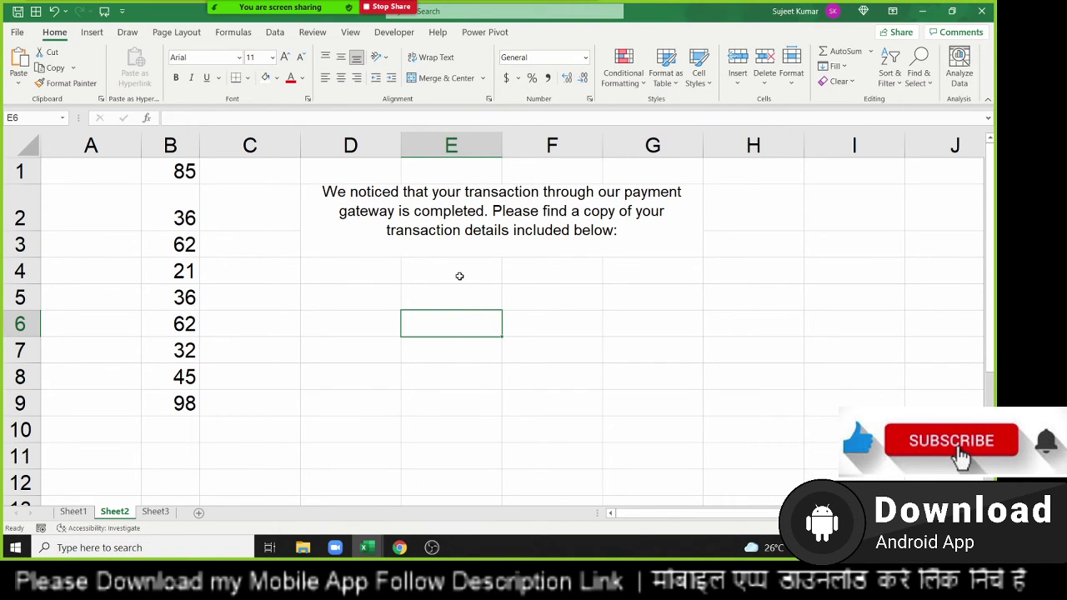
- Colour the word 'completed' red and apply strikethrough to it through Format Cells
double_click(457, 215)
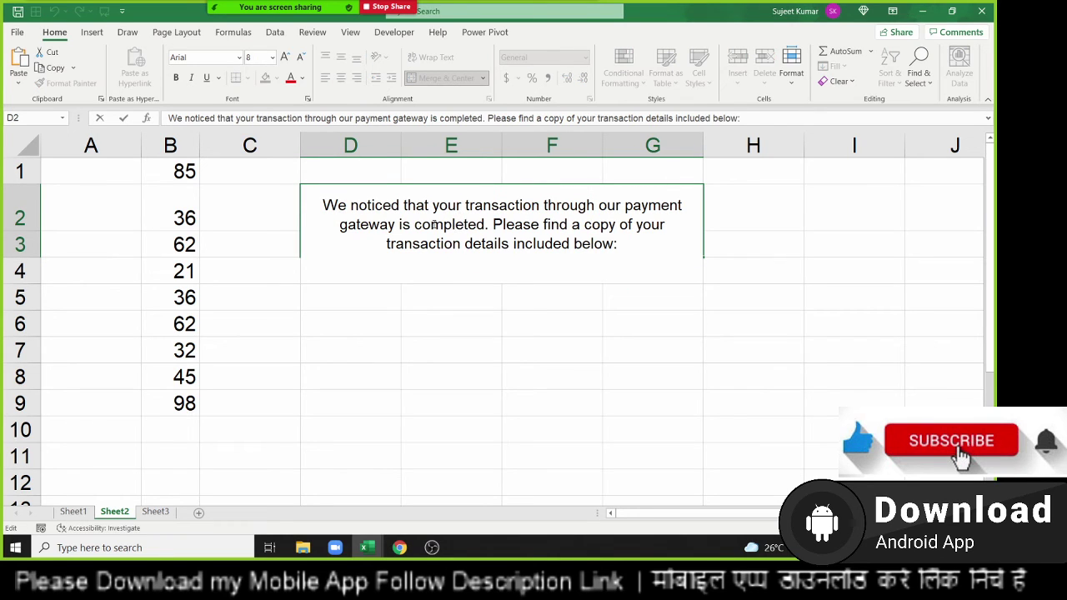
double_click(433, 224)
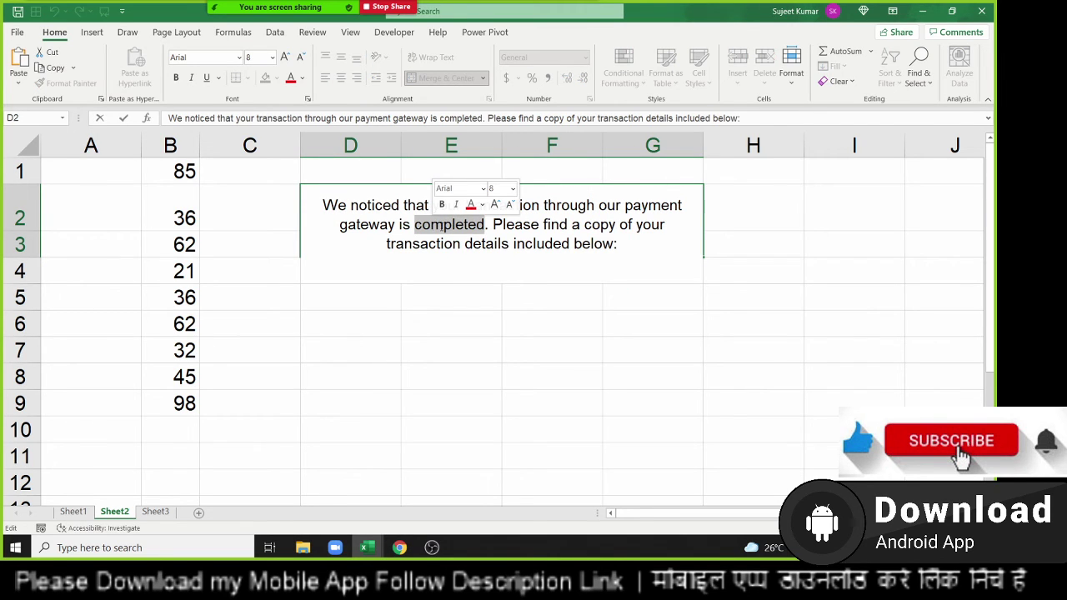
left_click(471, 204)
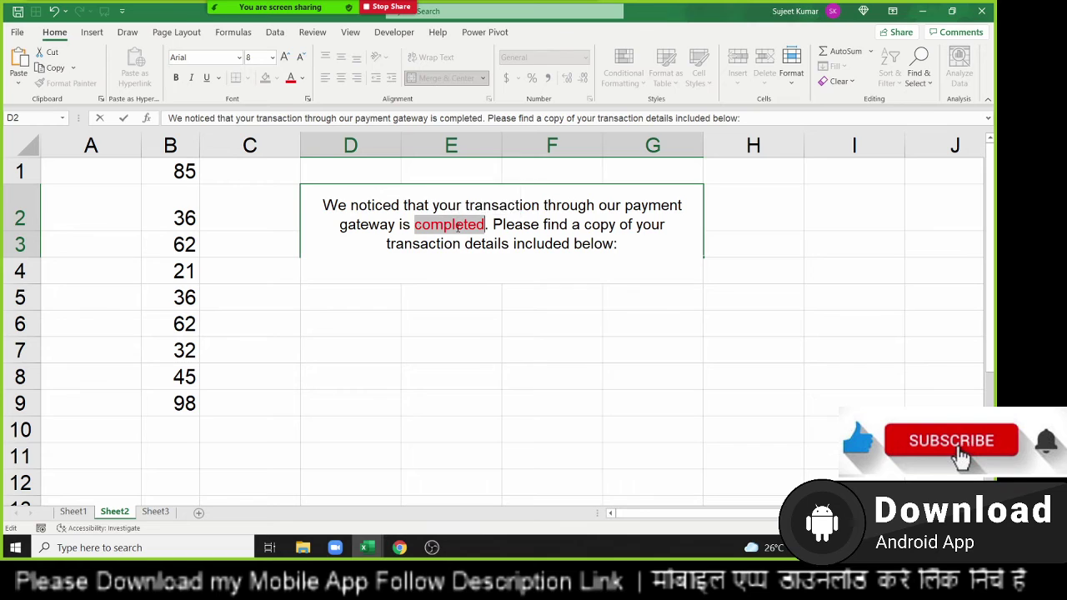
right_click(458, 227)
left_click(493, 342)
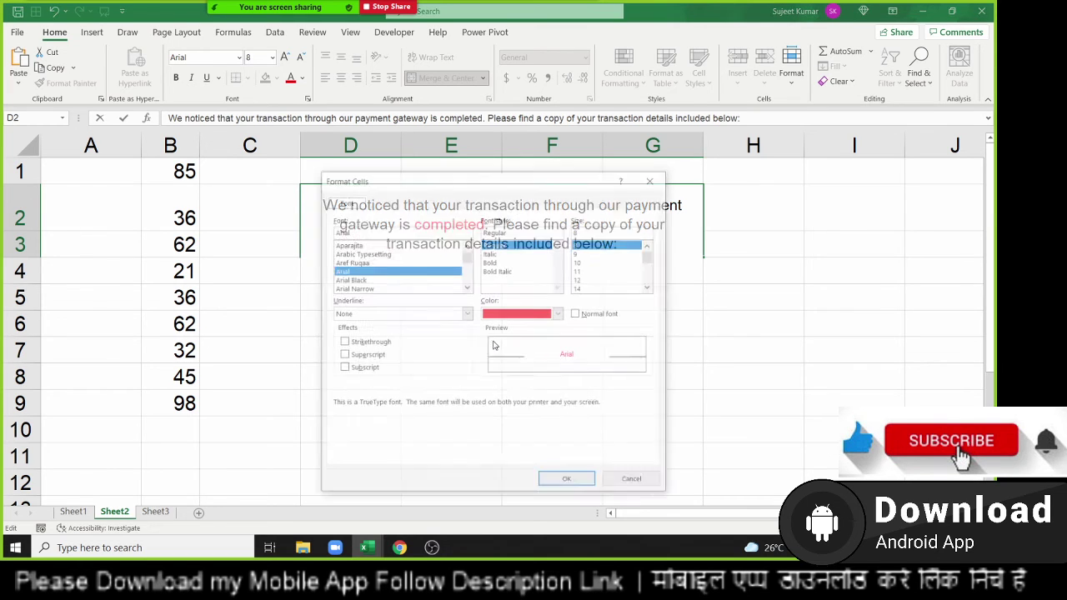
left_click(371, 345)
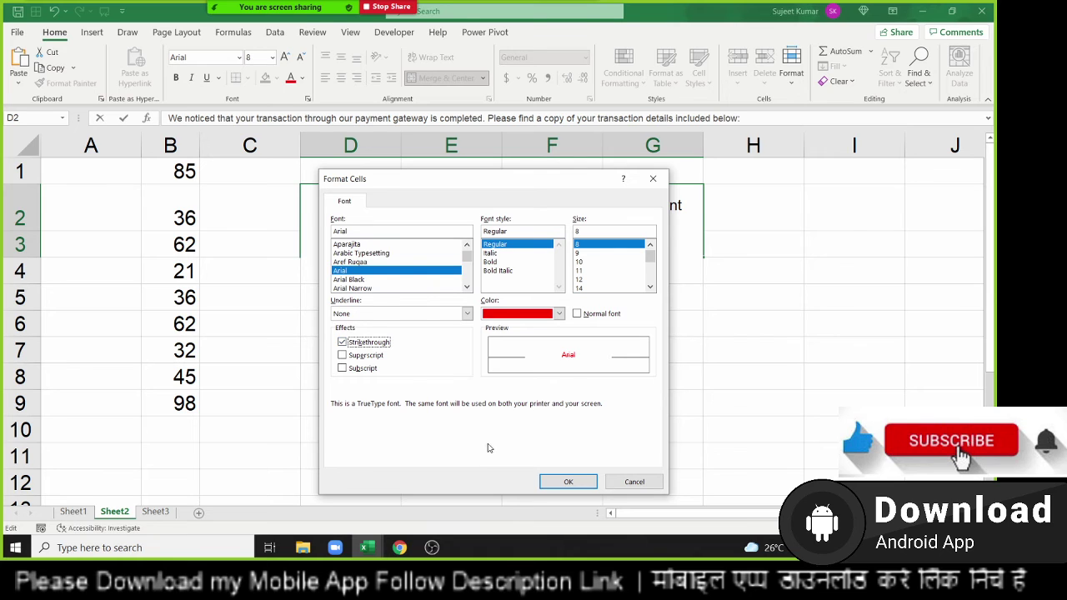
left_click(575, 483)
left_click(459, 392)
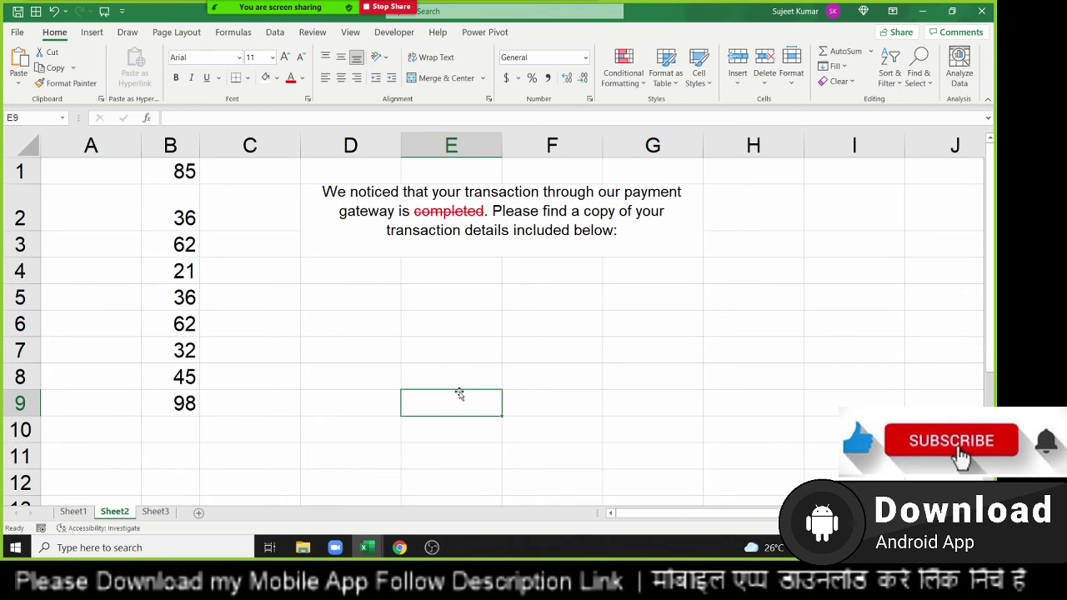
- Narrow column B and give B4 (21) both diagonal borders in red
left_click(180, 275)
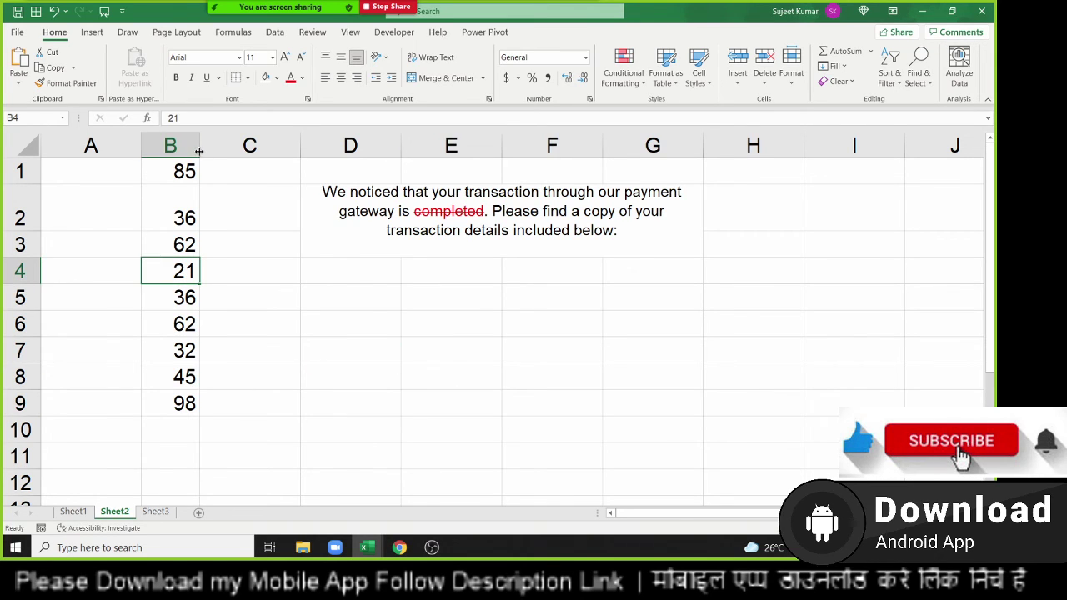
left_click_drag(199, 151, 176, 151)
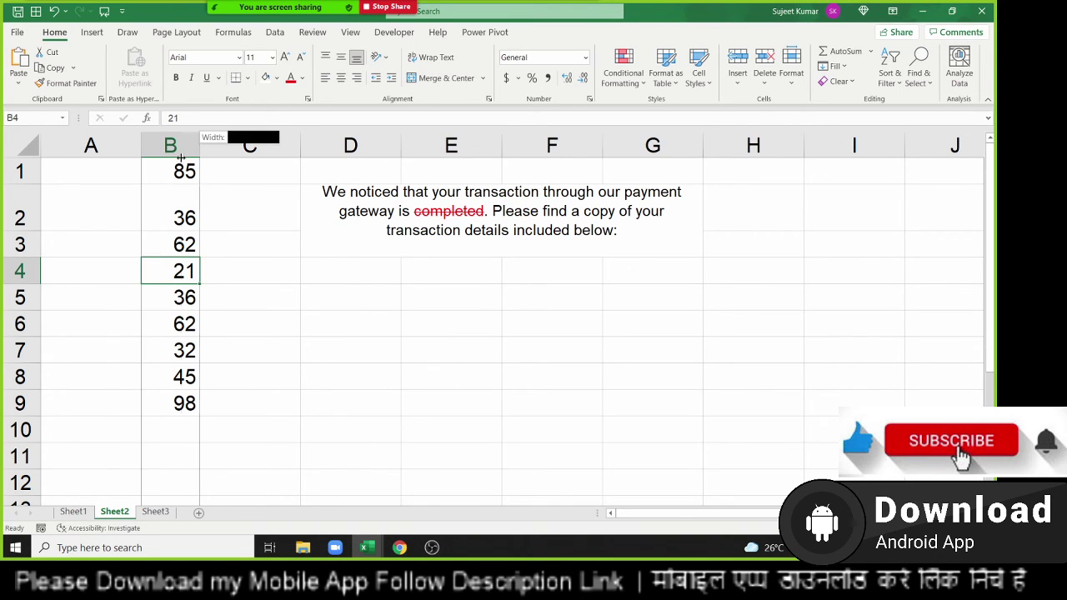
right_click(161, 265)
left_click(183, 467)
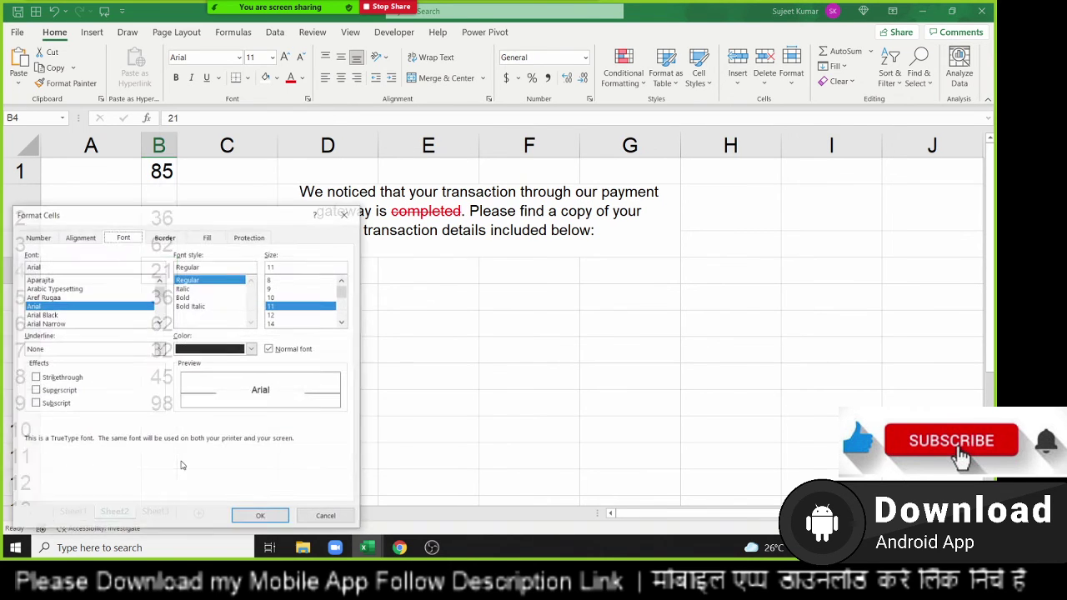
left_click(175, 239)
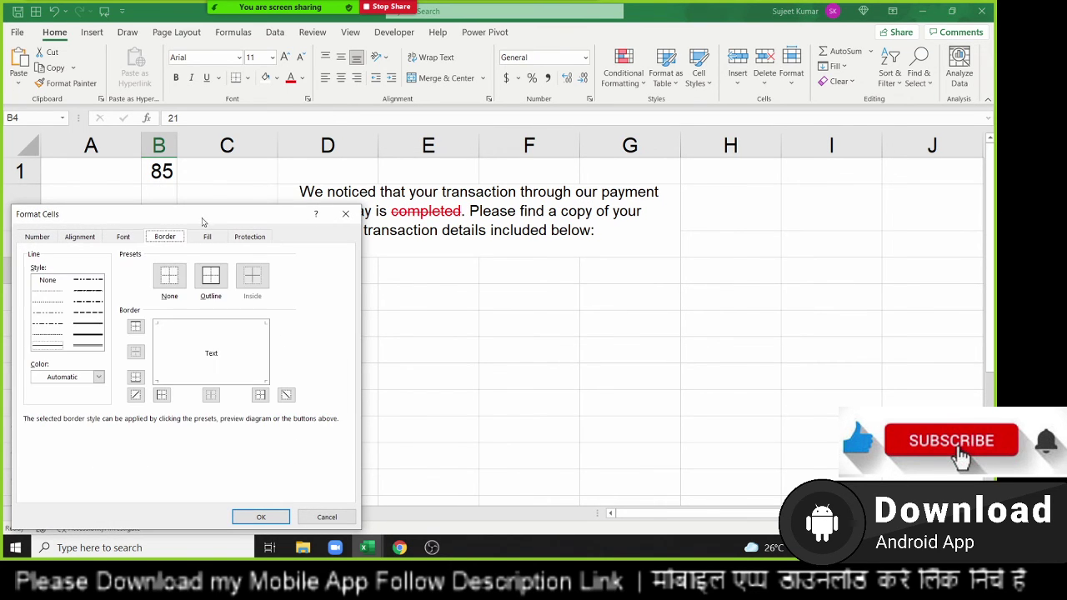
left_click_drag(202, 222, 619, 180)
left_click(553, 353)
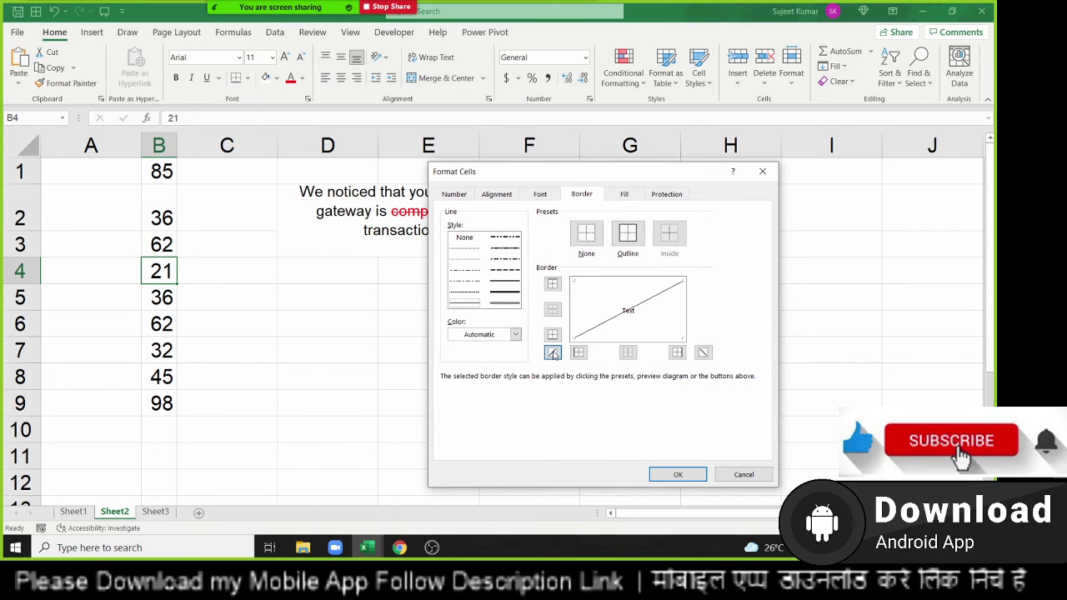
left_click(702, 354)
left_click(494, 294)
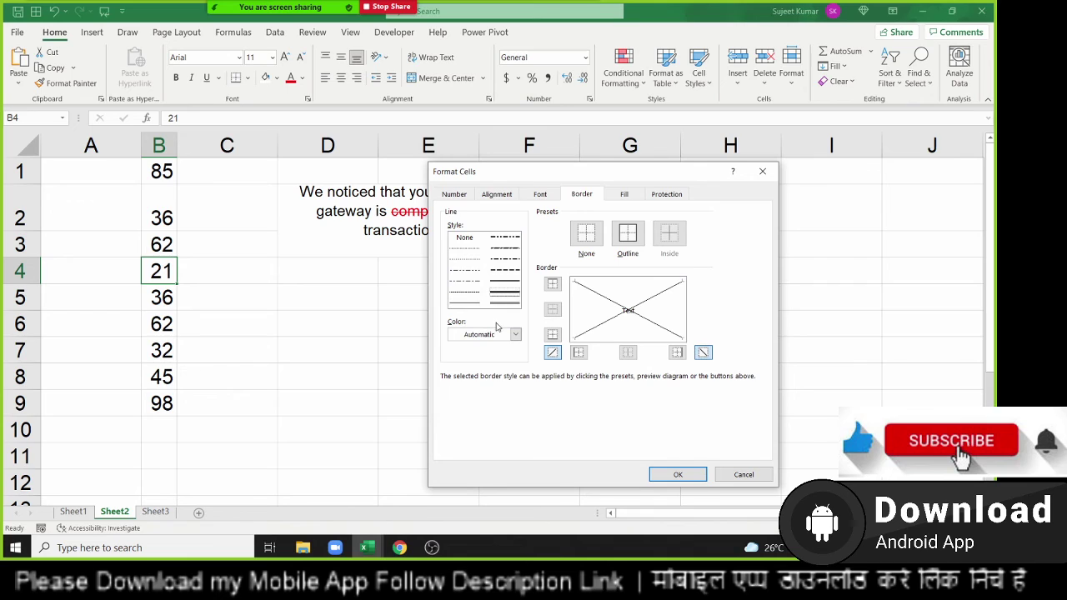
left_click(498, 335)
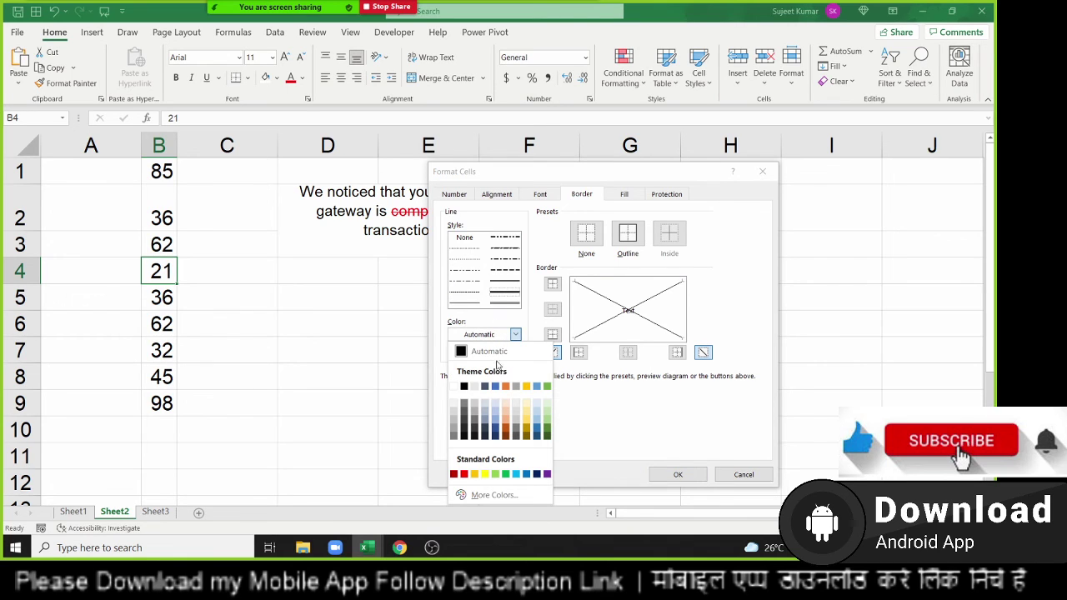
left_click(464, 473)
left_click(553, 352)
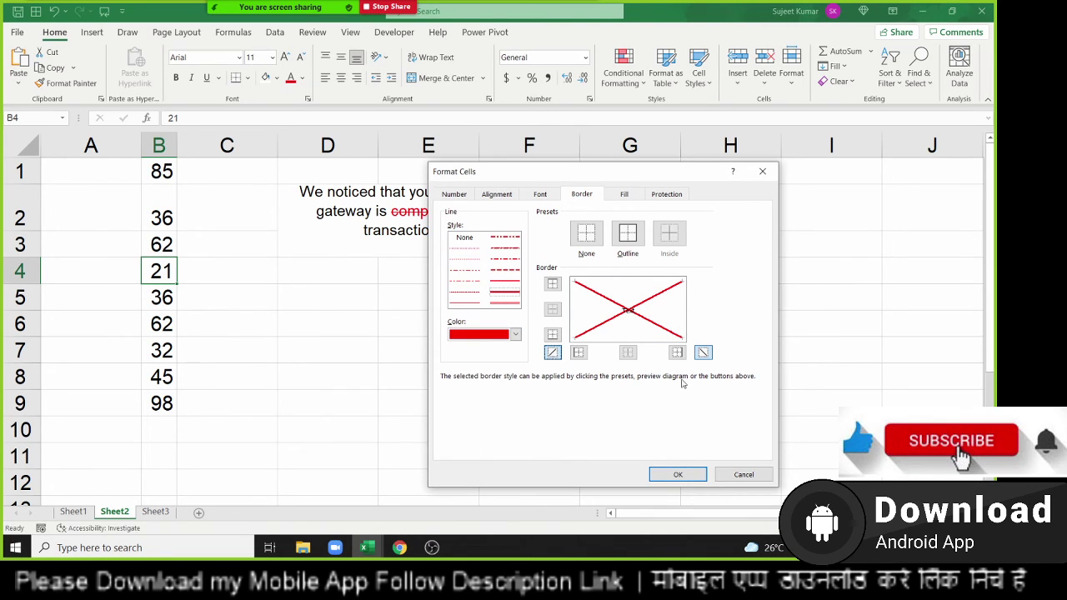
left_click(678, 474)
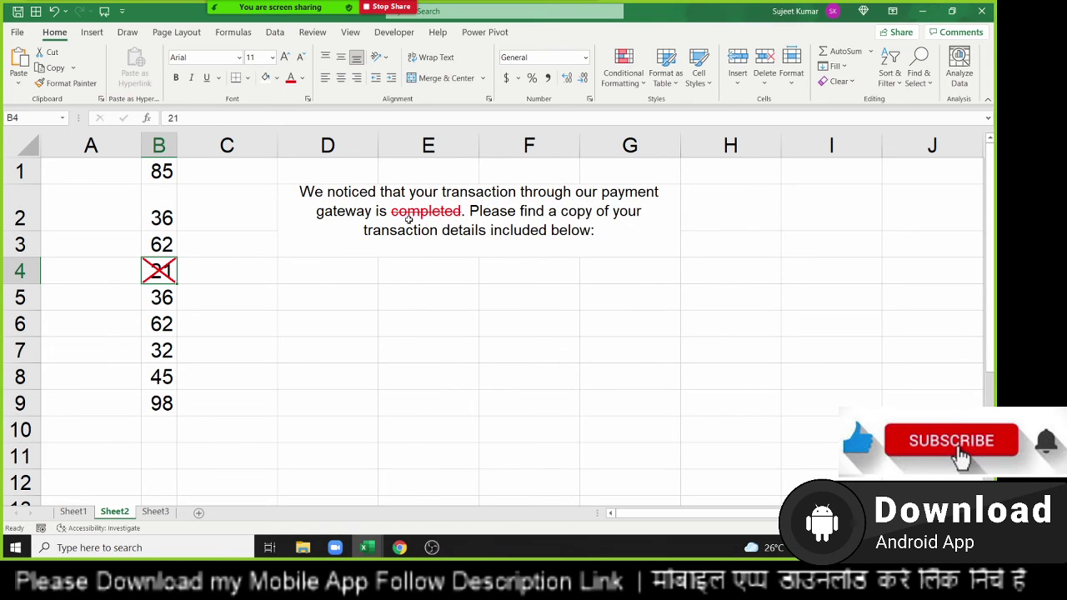
- Apply strikethrough to the 36 in cell B2
right_click(158, 210)
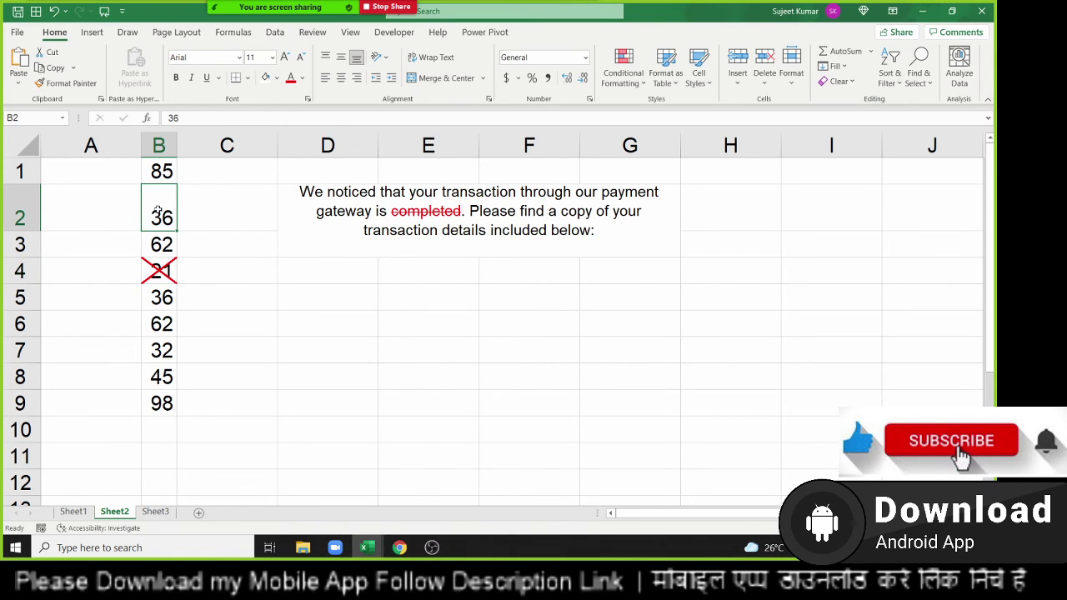
left_click(204, 466)
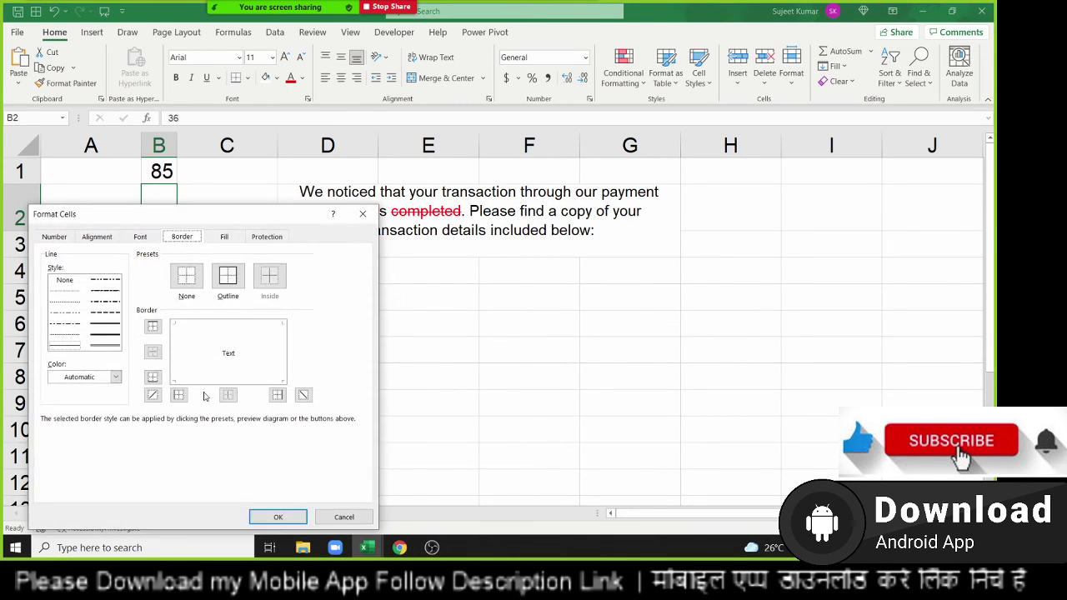
left_click(141, 237)
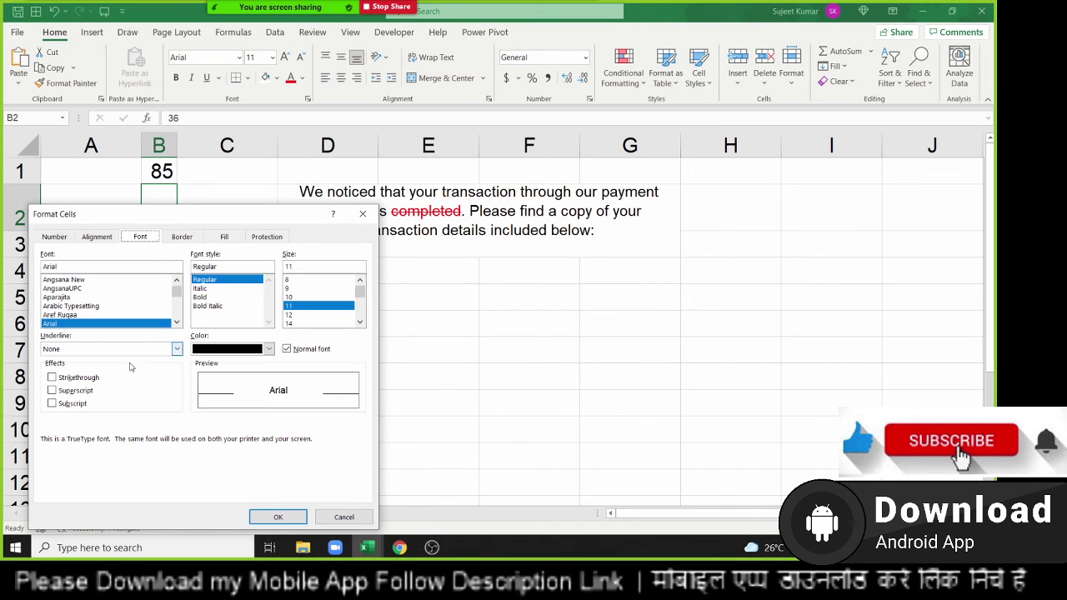
left_click(52, 377)
left_click(278, 517)
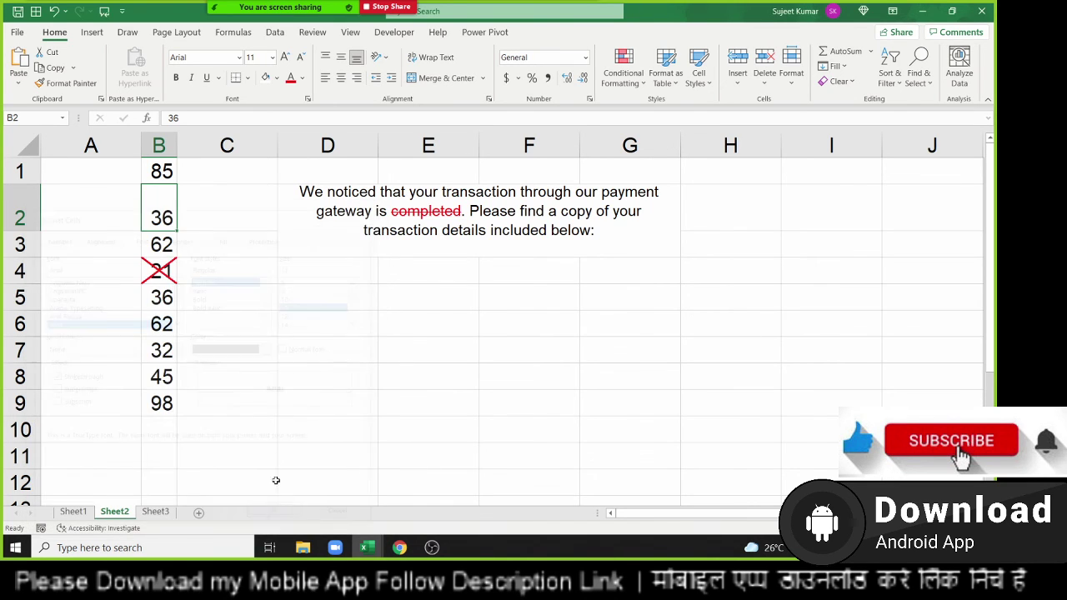
- Give B6 (62) a thick red diagonal X border
left_click(166, 323)
right_click(167, 323)
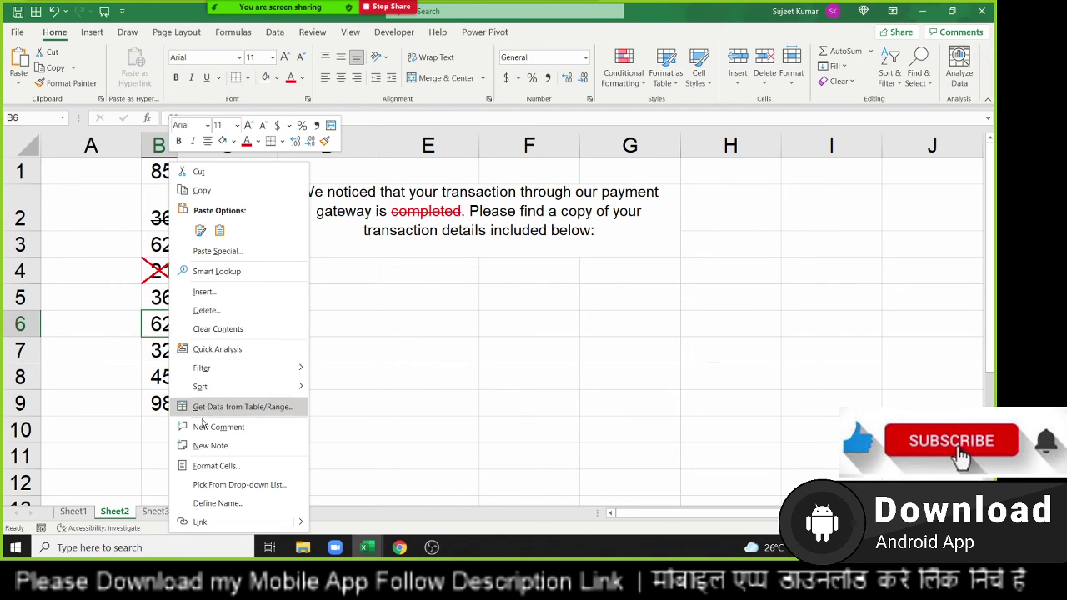
left_click(208, 467)
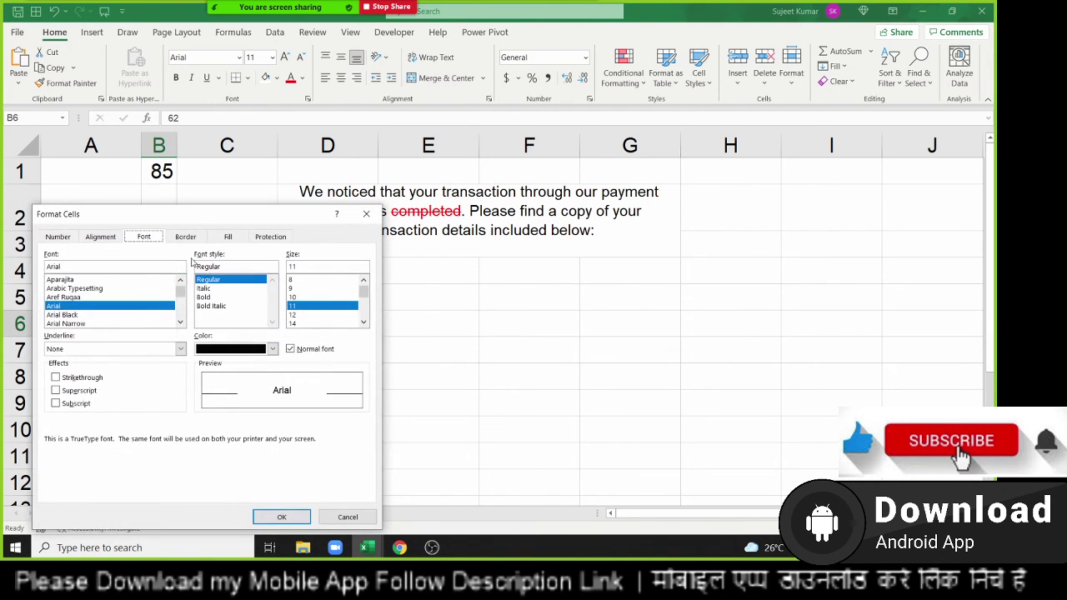
left_click(185, 237)
left_click_drag(210, 225, 556, 216)
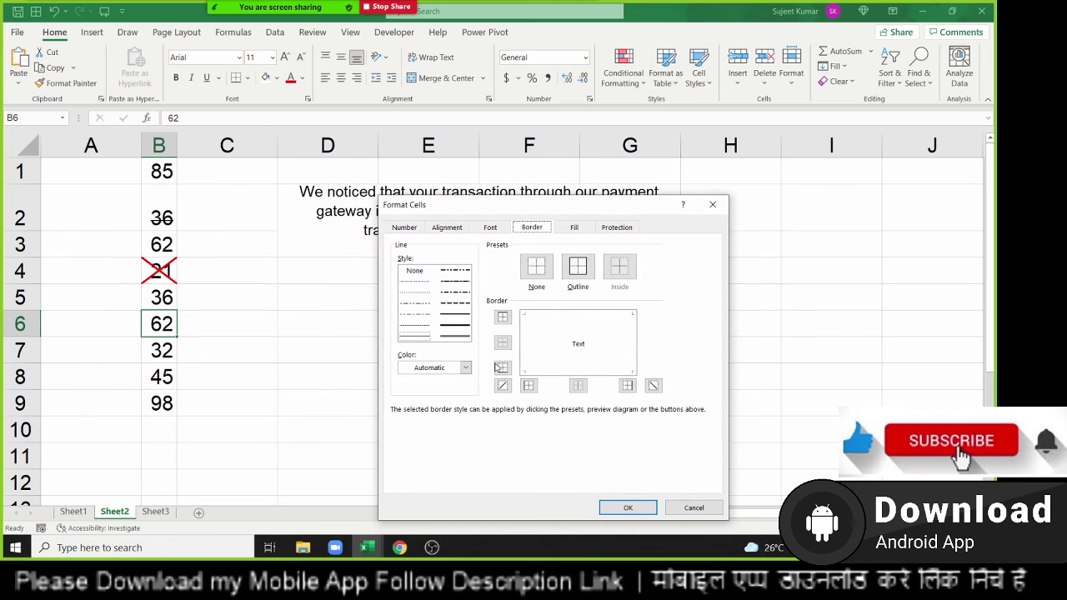
left_click(466, 368)
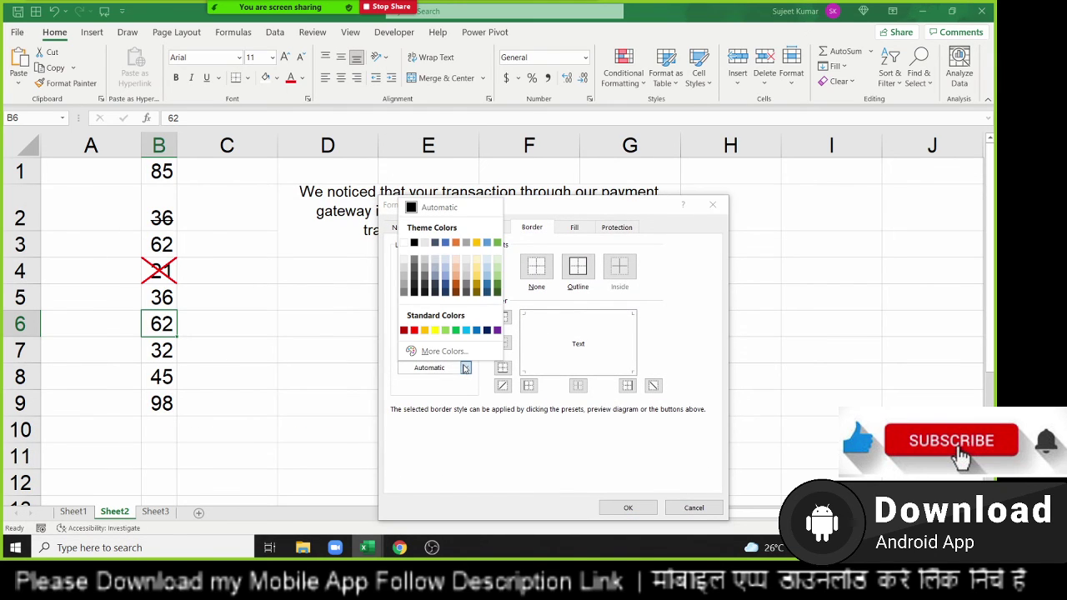
left_click(414, 330)
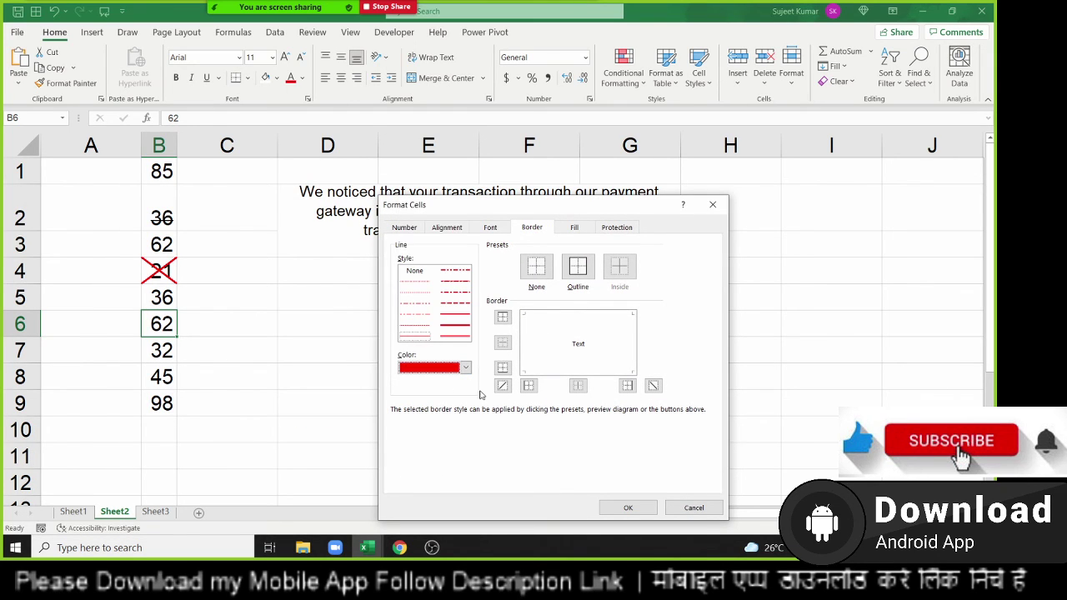
left_click(463, 325)
left_click(463, 326)
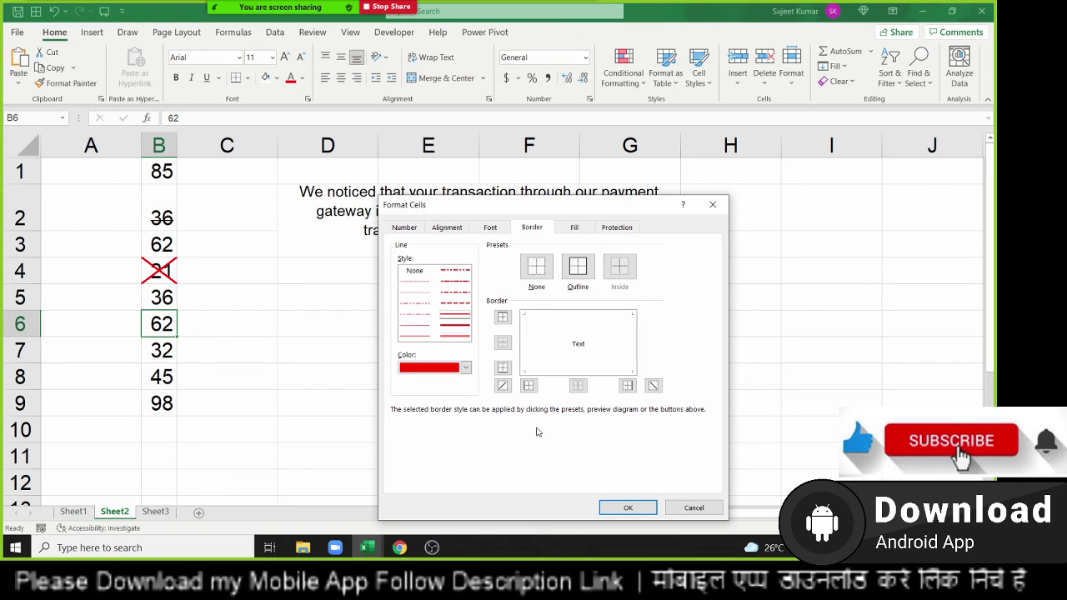
left_click(503, 387)
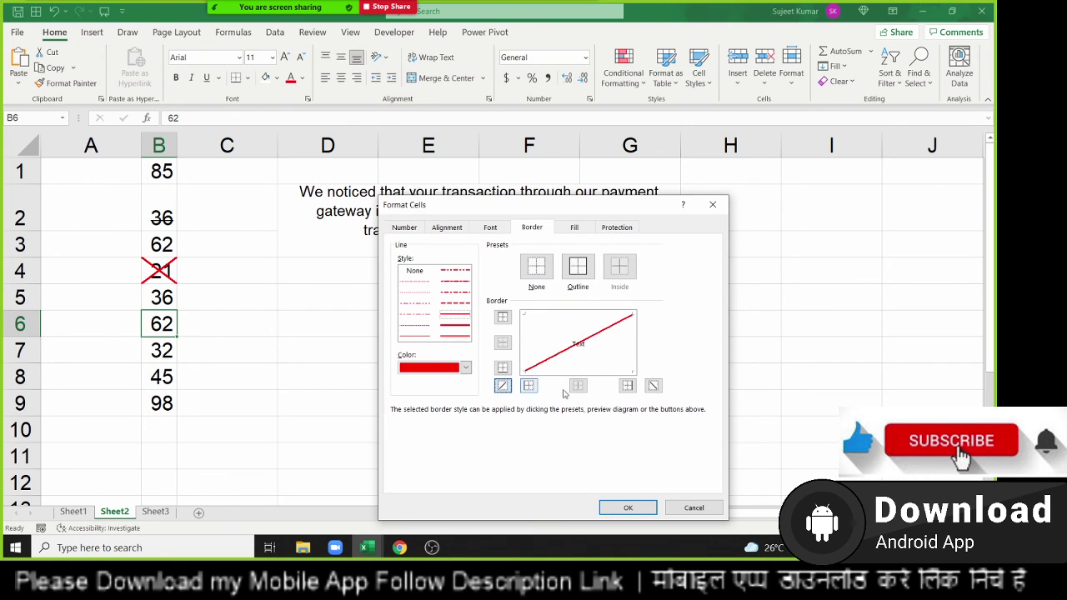
left_click(653, 387)
left_click(634, 507)
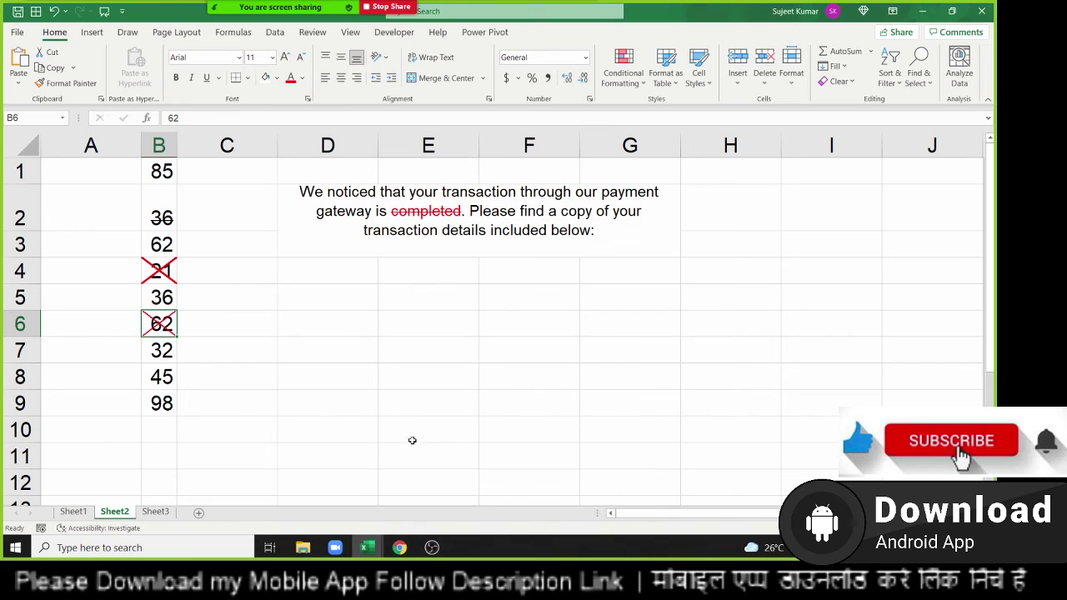
- Repeat the red X border on B8 (45) and B9 (98) with F4
left_click(167, 387)
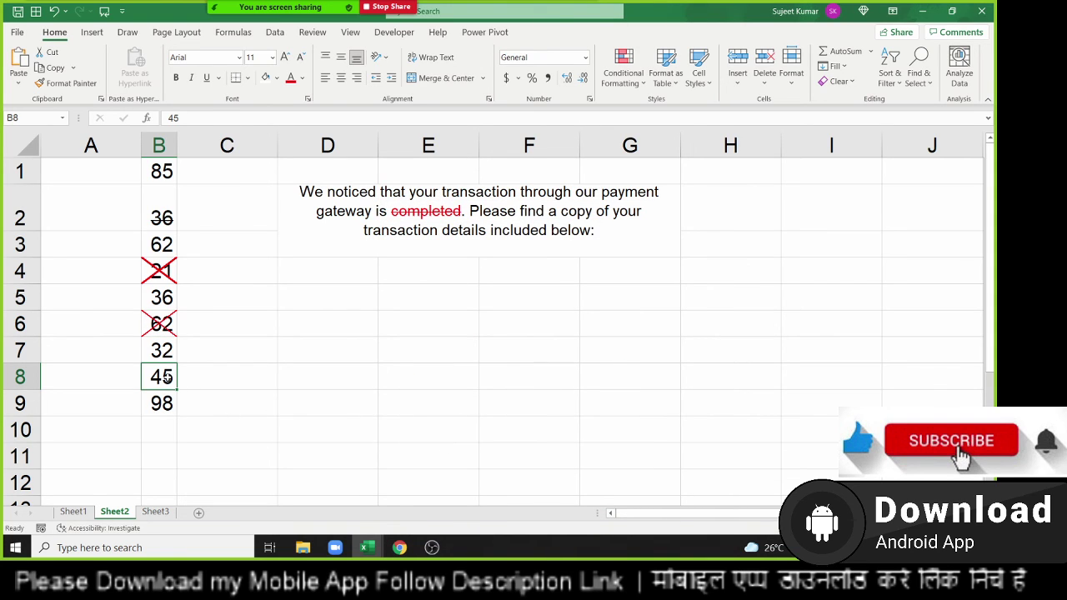
key("F4")
left_click(156, 403)
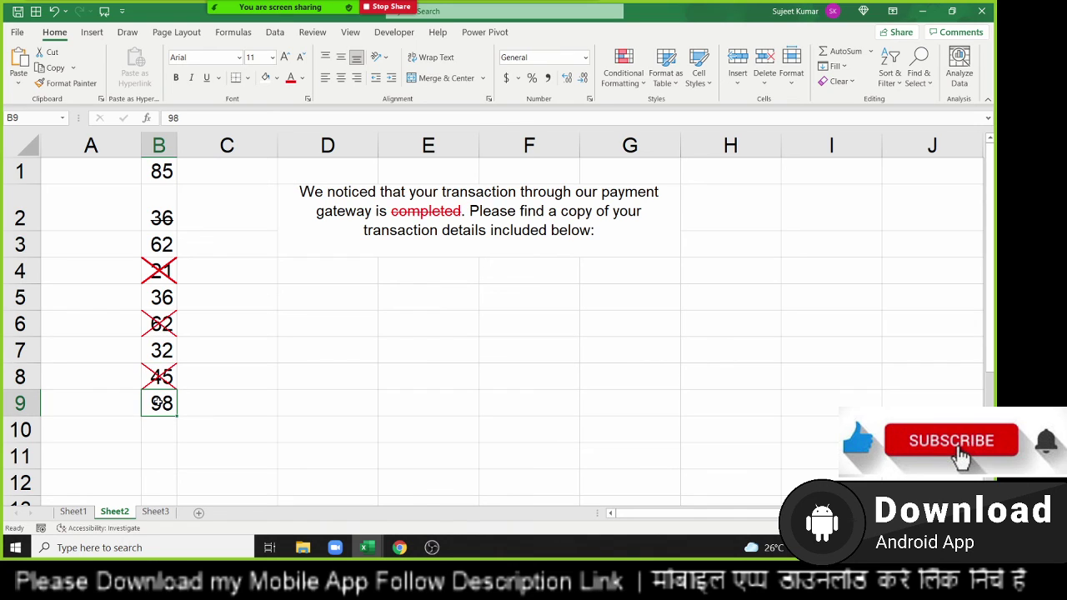
key("F4")
left_click(167, 354)
- Add a light green left border and upward diagonal line to B7's 32
right_click(167, 354)
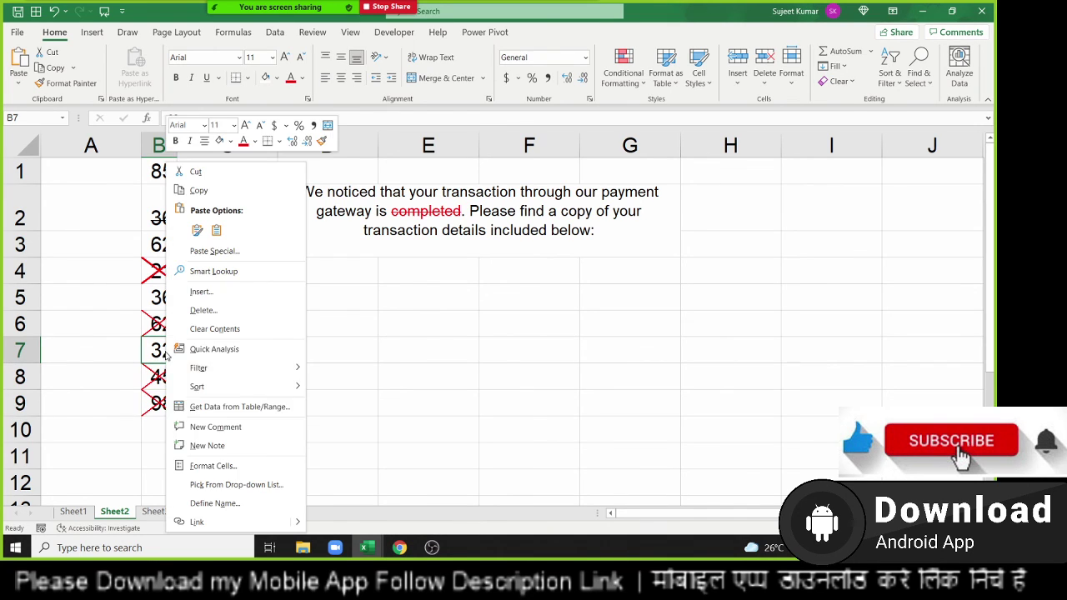
left_click(213, 469)
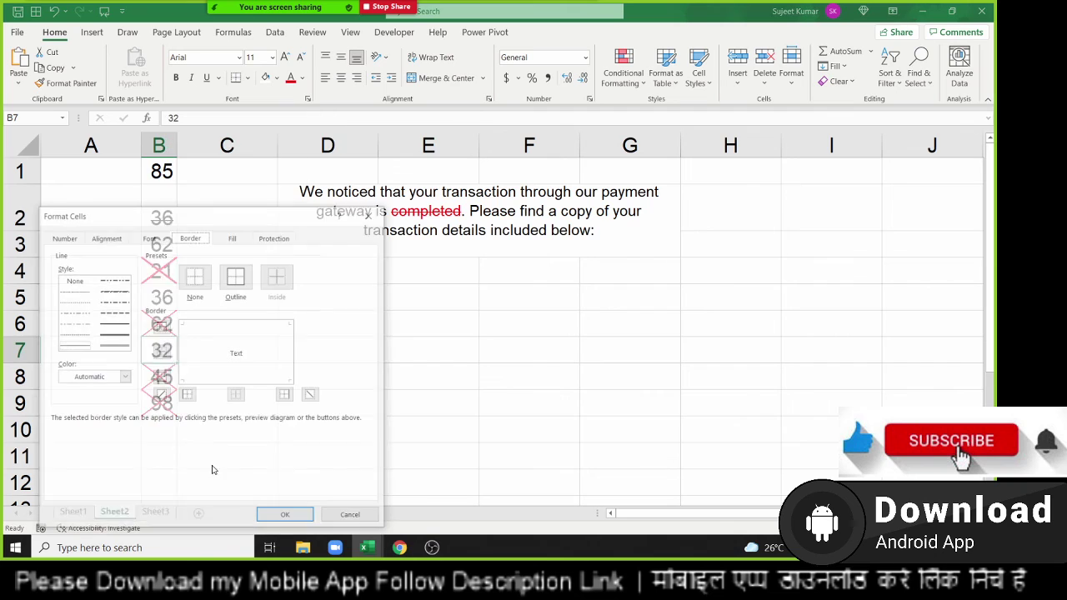
left_click(119, 341)
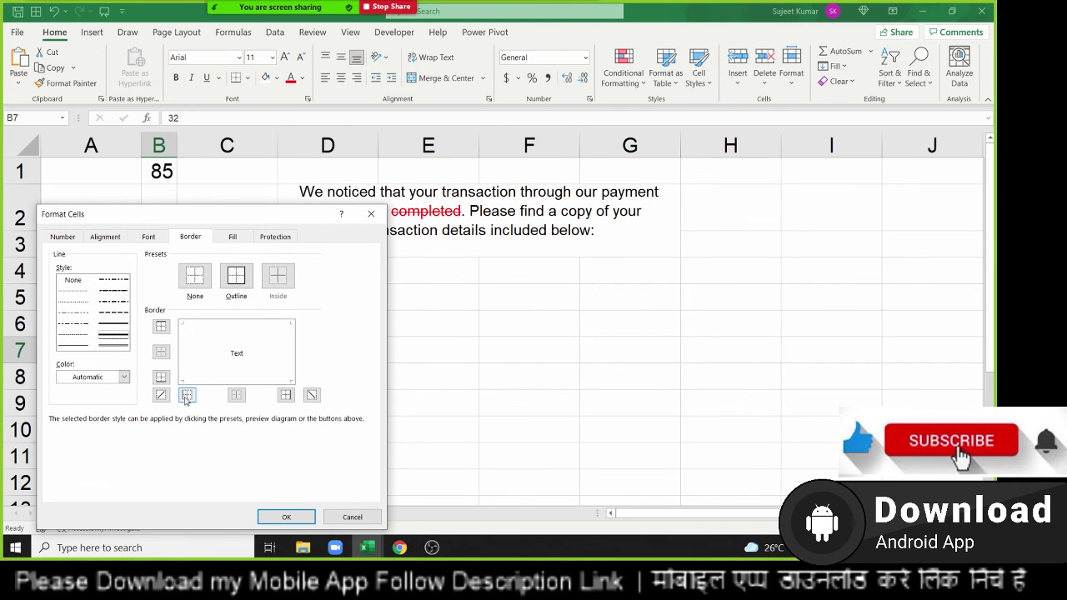
left_click(92, 380)
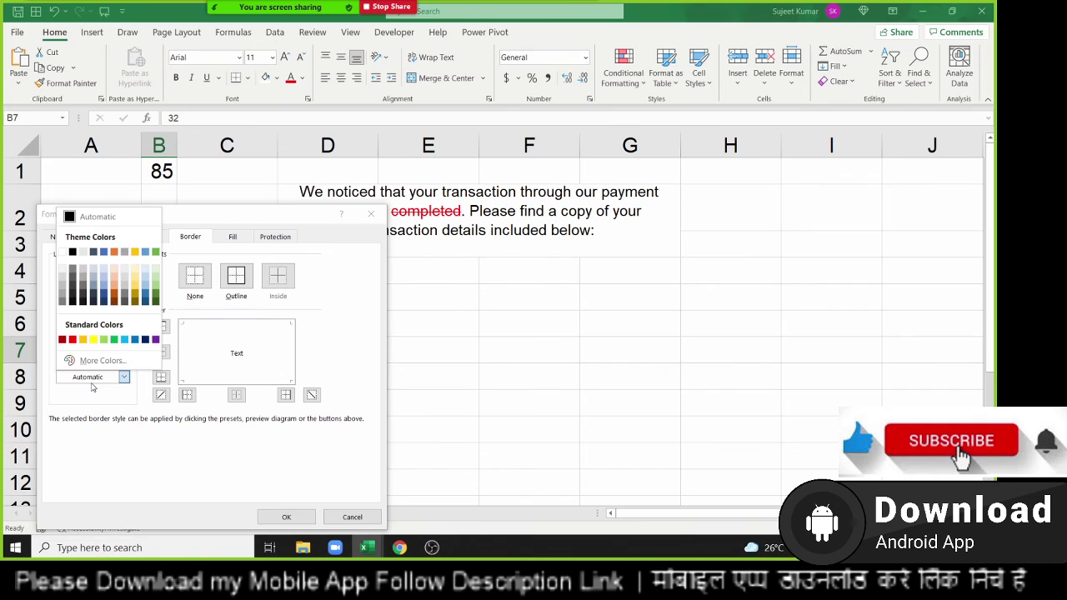
left_click(104, 340)
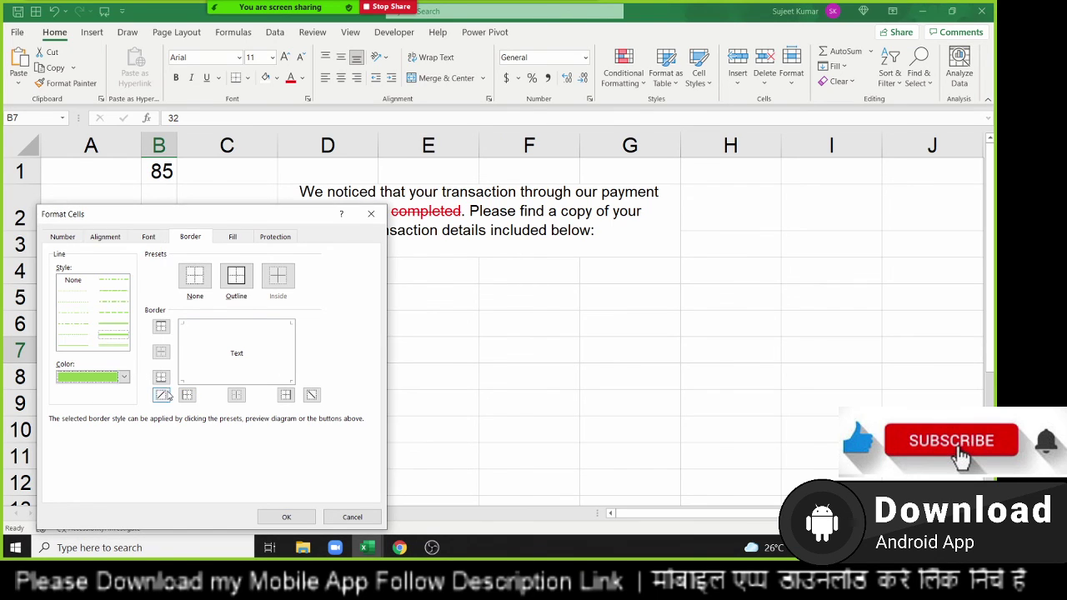
left_click(187, 395)
left_click(161, 396)
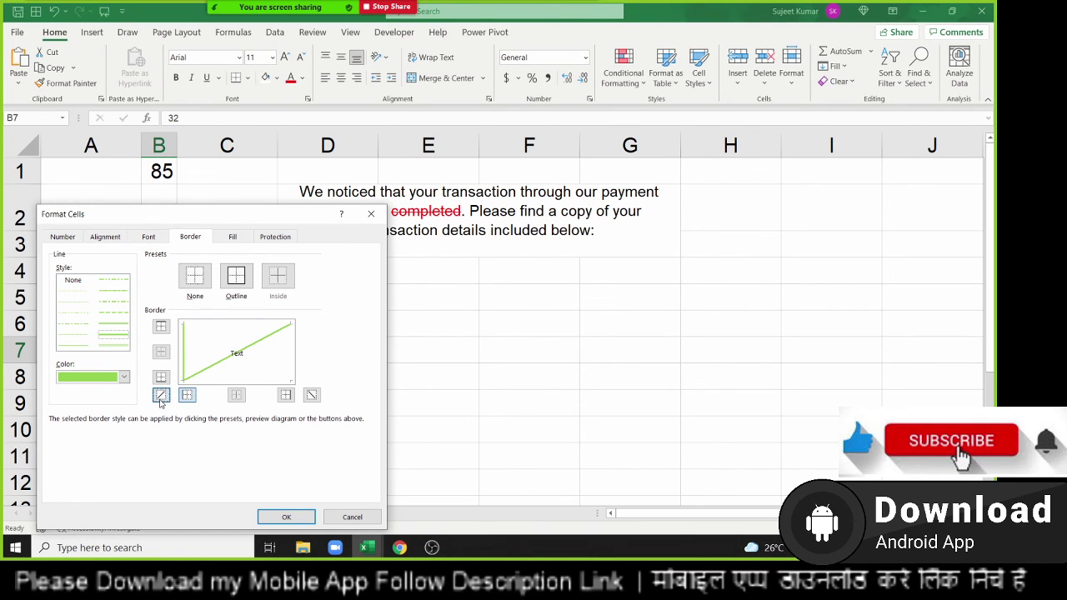
left_click(285, 517)
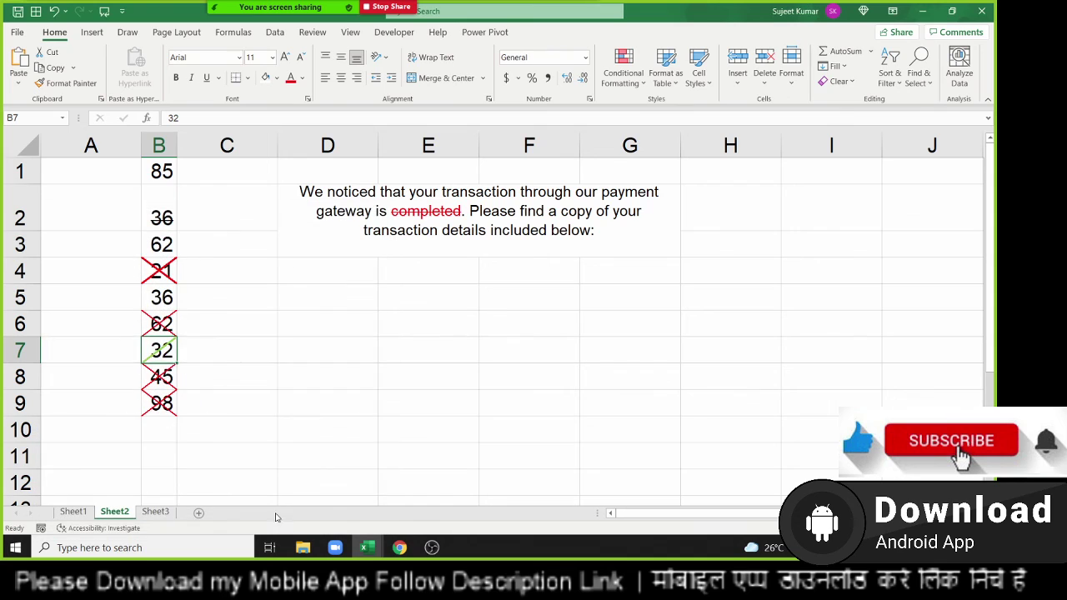
left_click(223, 373)
left_click(168, 176)
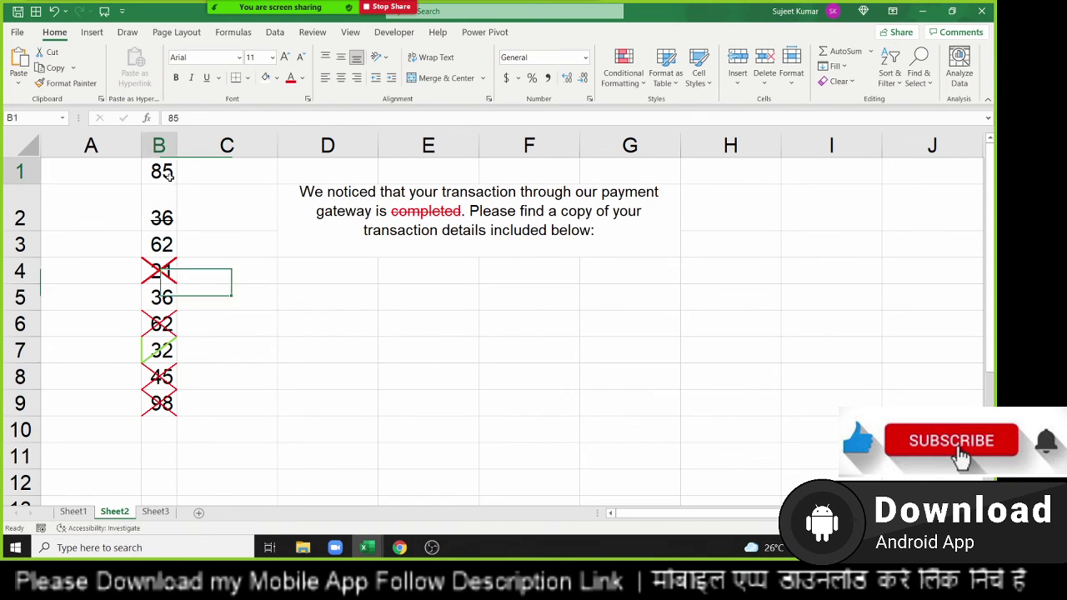